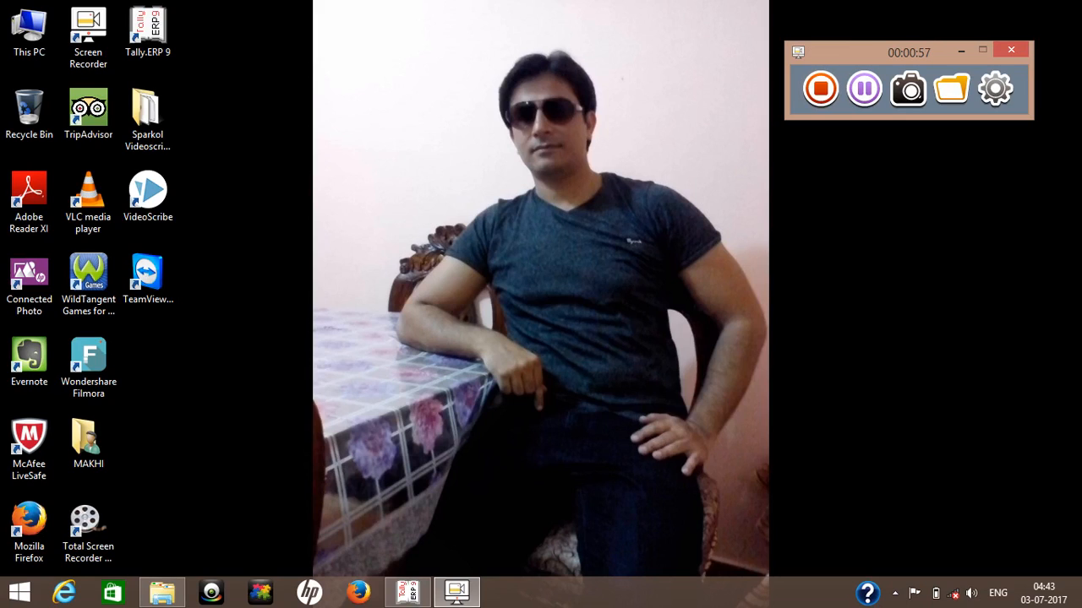
Switch to Tally.ERP 9 and open the single ledger Alter selection from the Accounts Info. Ledgers options.
{"action": "left_click", "coordinate": [407, 592]}
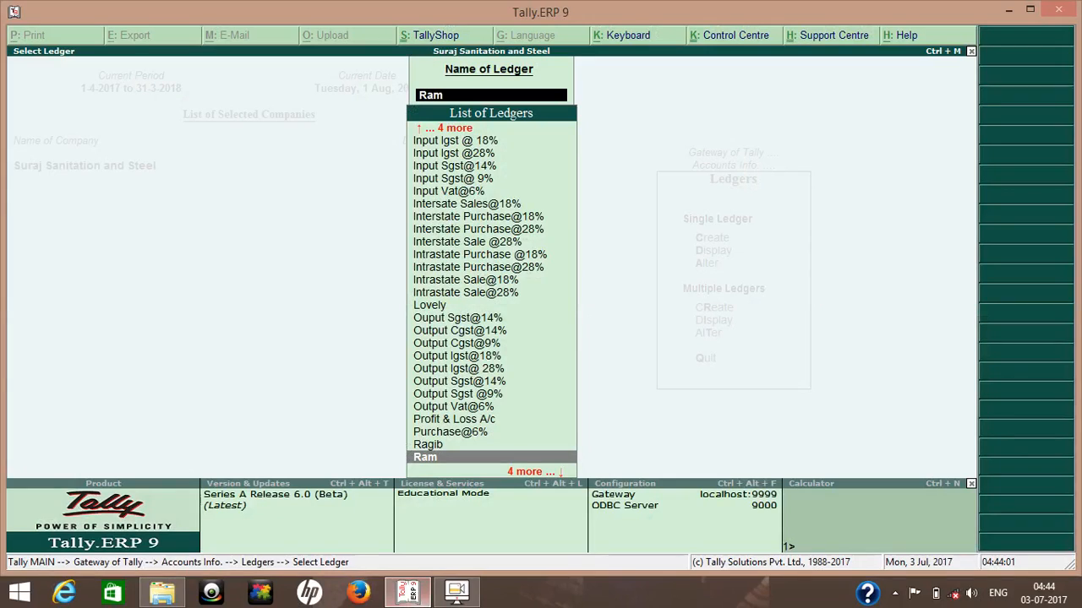
{"action": "key", "text": "Escape"}
{"action": "key", "text": "Escape"}
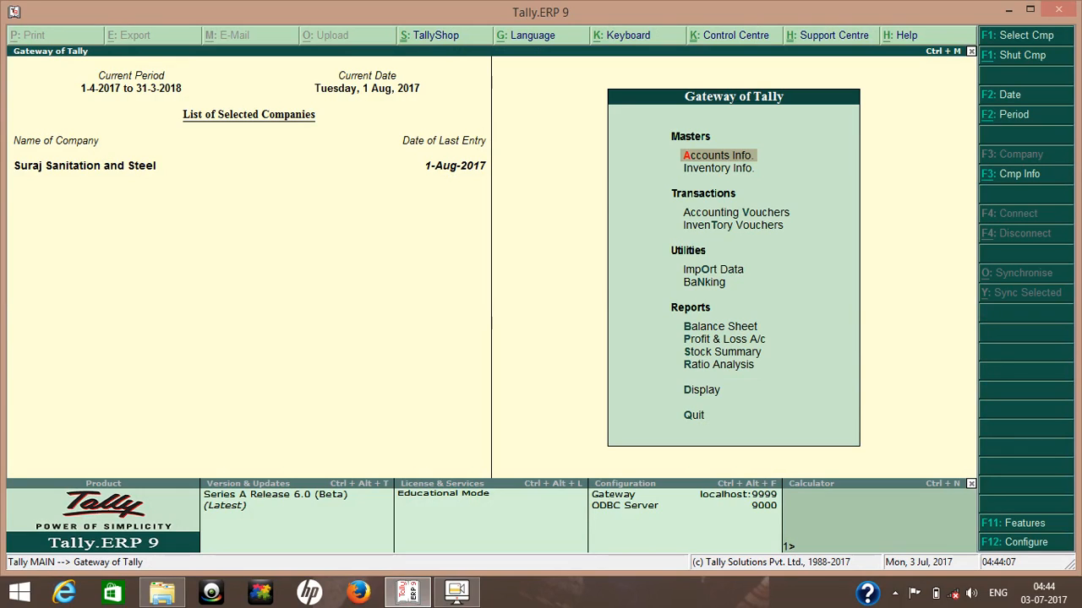
{"action": "key", "text": "Return"}
{"action": "key", "text": "Down"}
{"action": "key", "text": "Return"}
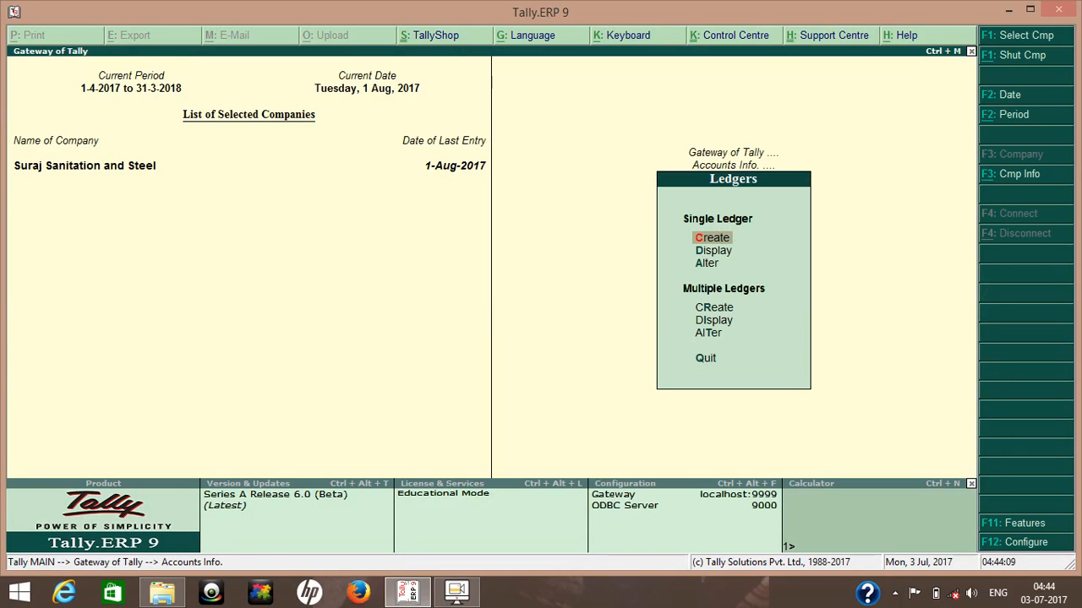
{"action": "key", "text": "Down"}
{"action": "key", "text": "Down"}
{"action": "key", "text": "Return"}
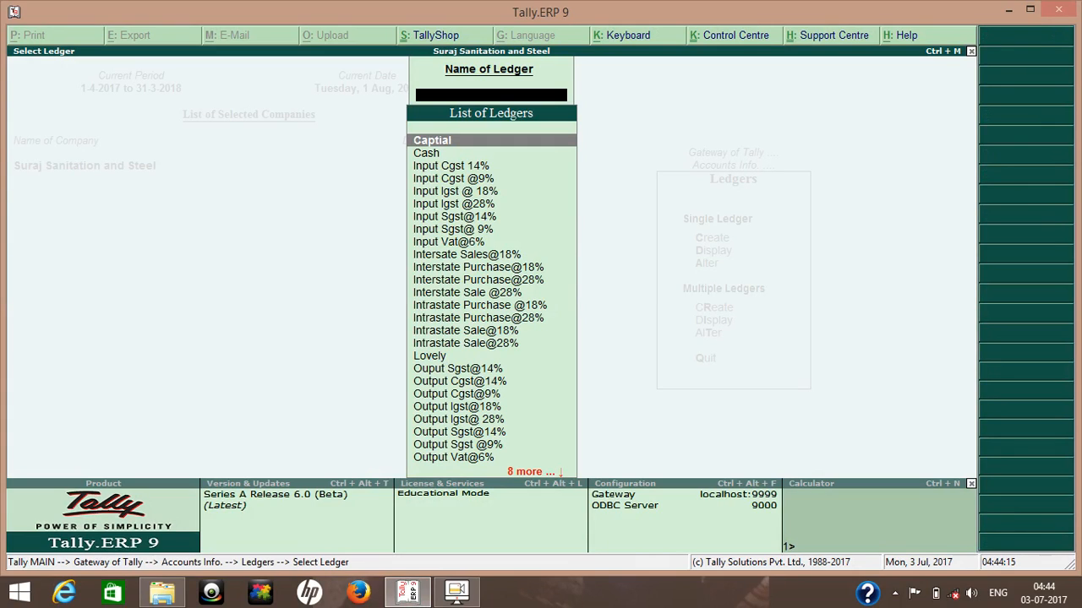
Open the Ouput Sgst@14% ledger, review its group and GST tax settings, and leave it without saving.
{"action": "key", "text": "Down"}
{"action": "key", "text": "Down"}
{"action": "key", "text": "Down"}
{"action": "key", "text": "Down"}
{"action": "key", "text": "Down"}
{"action": "key", "text": "Down"}
{"action": "key", "text": "Down"}
{"action": "key", "text": "Down"}
{"action": "key", "text": "Down"}
{"action": "key", "text": "Down"}
{"action": "key", "text": "Down"}
{"action": "key", "text": "Down"}
{"action": "key", "text": "Down"}
{"action": "key", "text": "Down"}
{"action": "key", "text": "Down"}
{"action": "key", "text": "Down"}
{"action": "key", "text": "Down"}
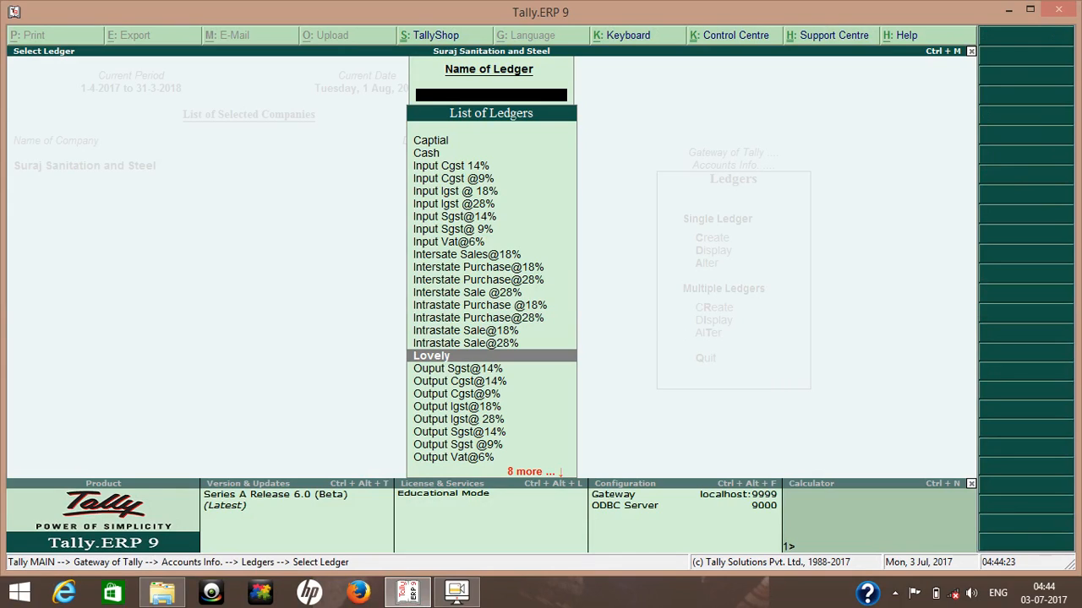
{"action": "key", "text": "Down"}
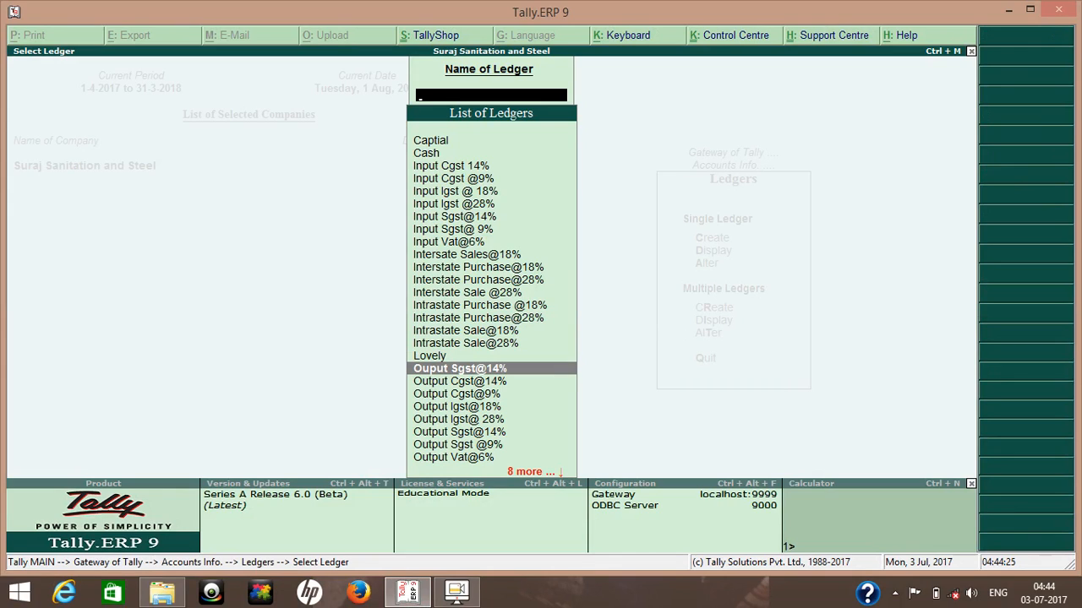
{"action": "key", "text": "Return"}
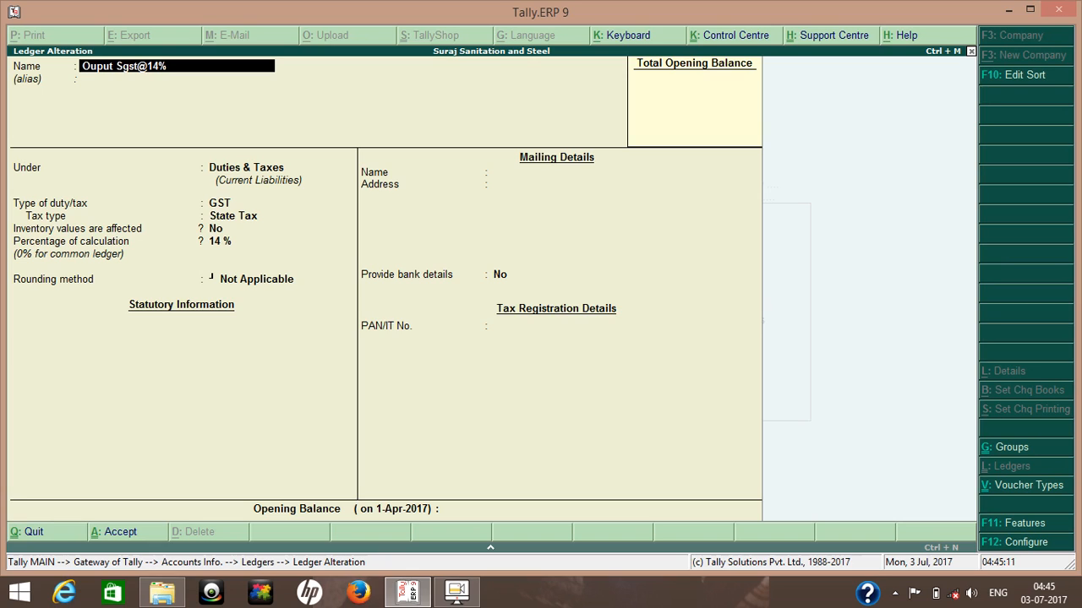
{"action": "key", "text": "Return"}
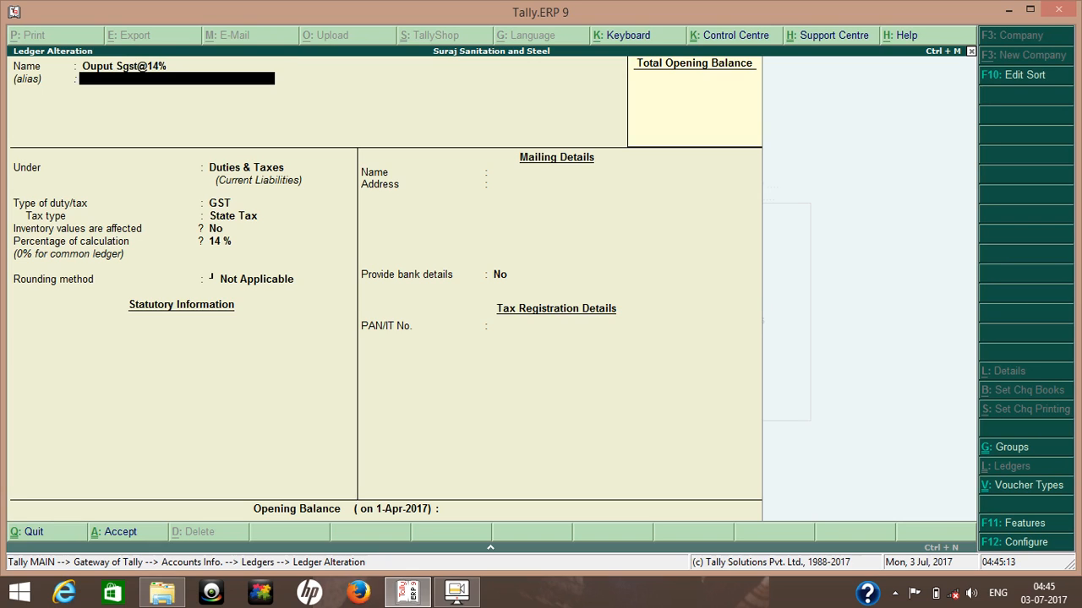
{"action": "key", "text": "Return"}
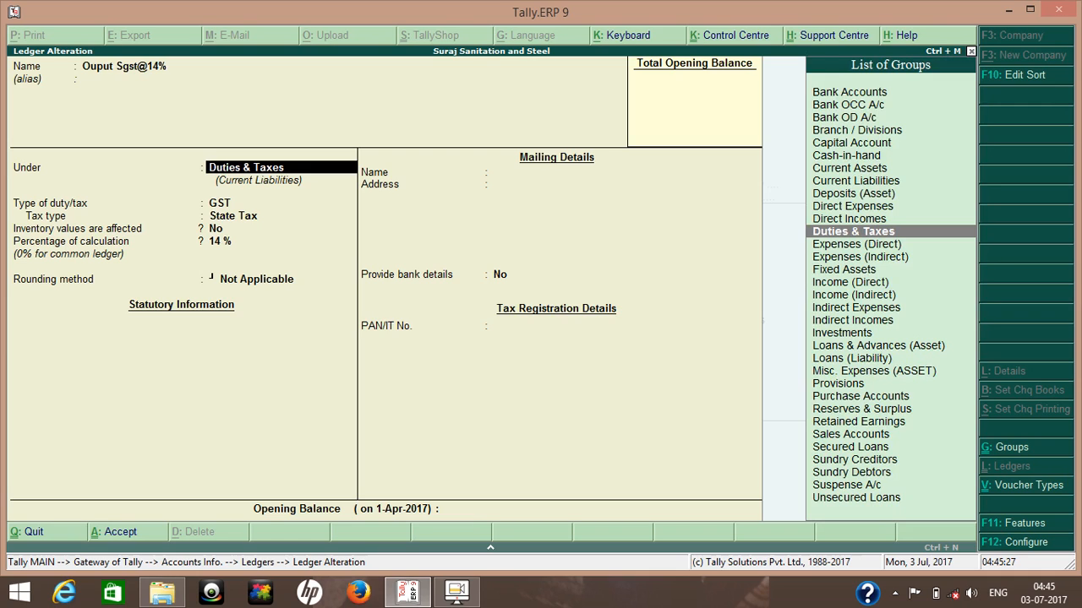
{"action": "key", "text": "Escape"}
{"action": "key", "text": "Escape"}
{"action": "key", "text": "Return"}
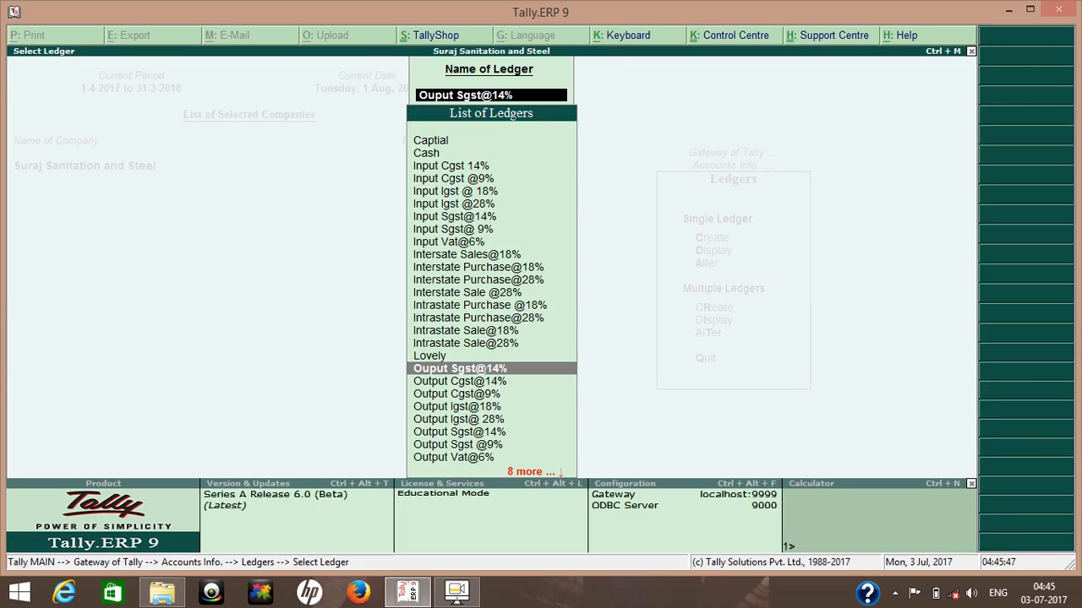
Open the Output Cgst@14% ledger to check its tax type and percentage, and leave it without saving.
{"action": "key", "text": "Down"}
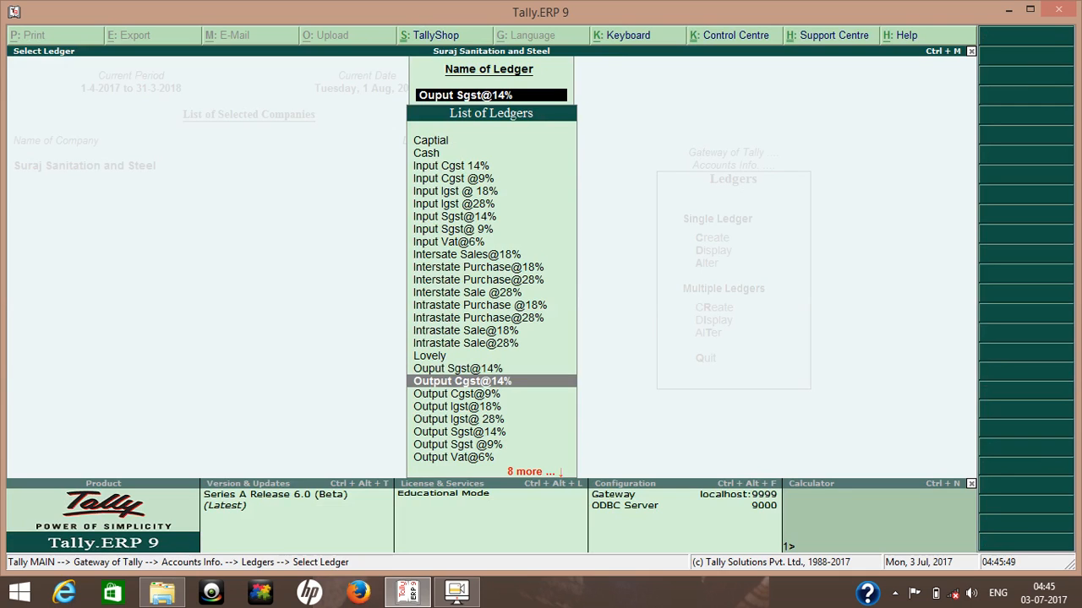
{"action": "key", "text": "Return"}
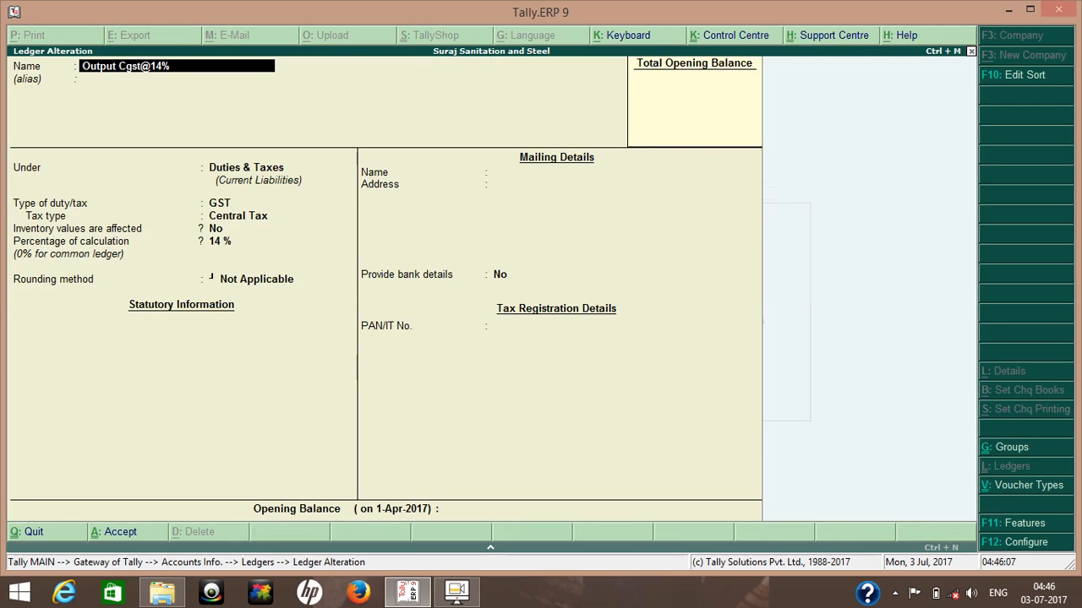
{"action": "key", "text": "Escape"}
{"action": "key", "text": "y"}
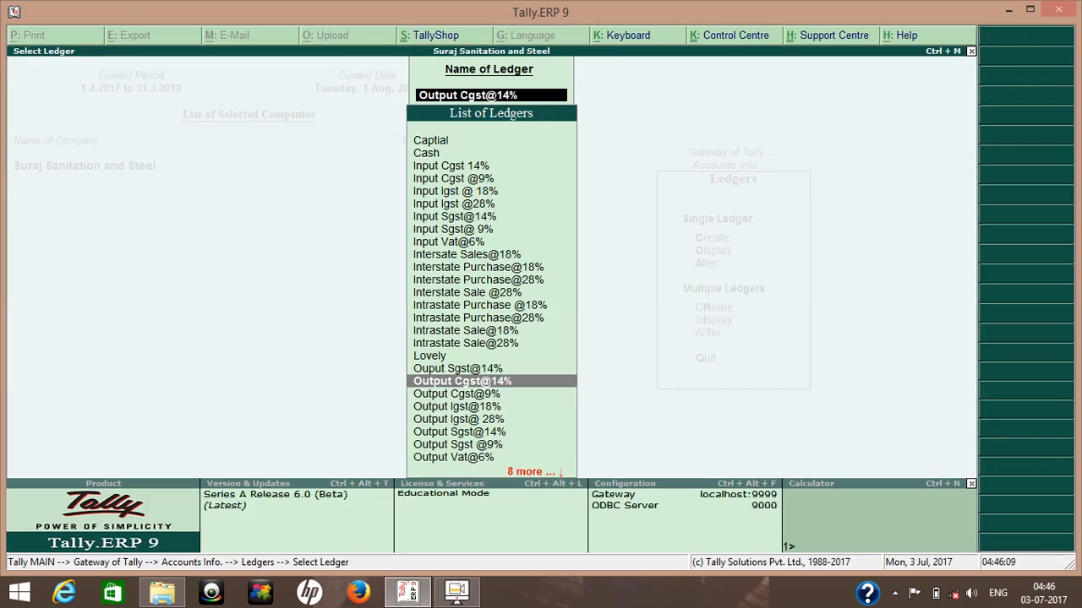
Open the Output Igst@18% ledger, review its duty and tax type settings, and accept it as is.
{"action": "key", "text": "Down"}
{"action": "key", "text": "Down"}
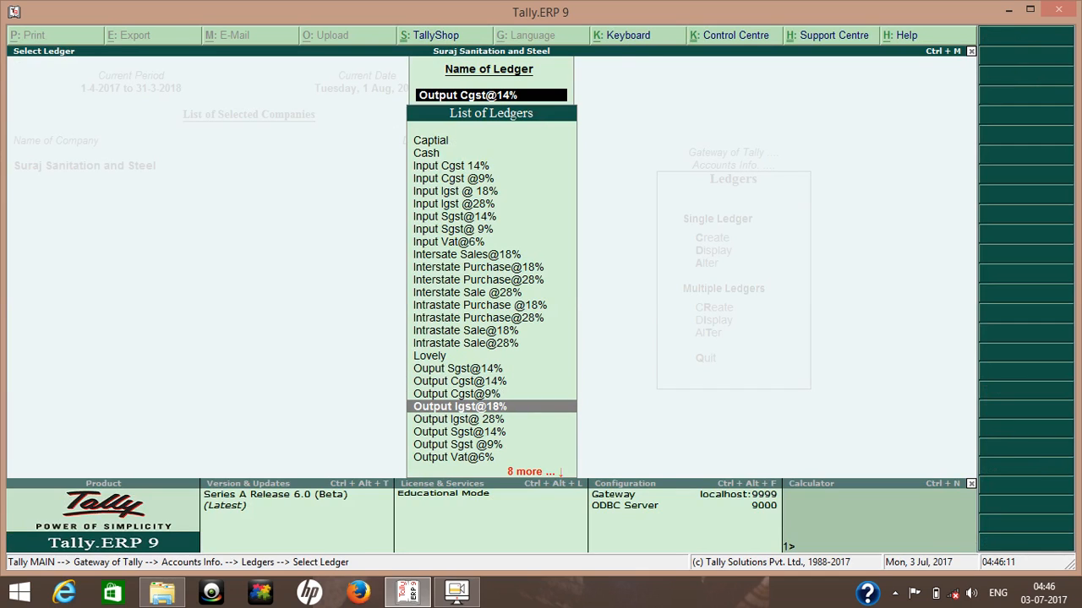
{"action": "key", "text": "Down"}
{"action": "key", "text": "Up"}
{"action": "key", "text": "Return"}
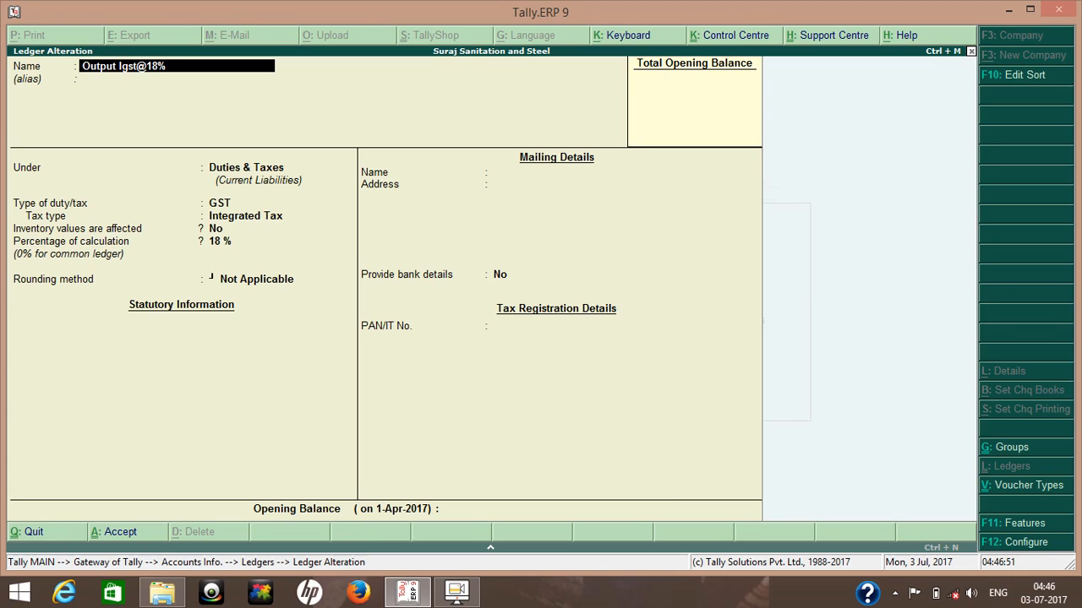
{"action": "key", "text": "Return"}
{"action": "key", "text": "Return"}
{"action": "key", "text": "Return"}
{"action": "key", "text": "Return"}
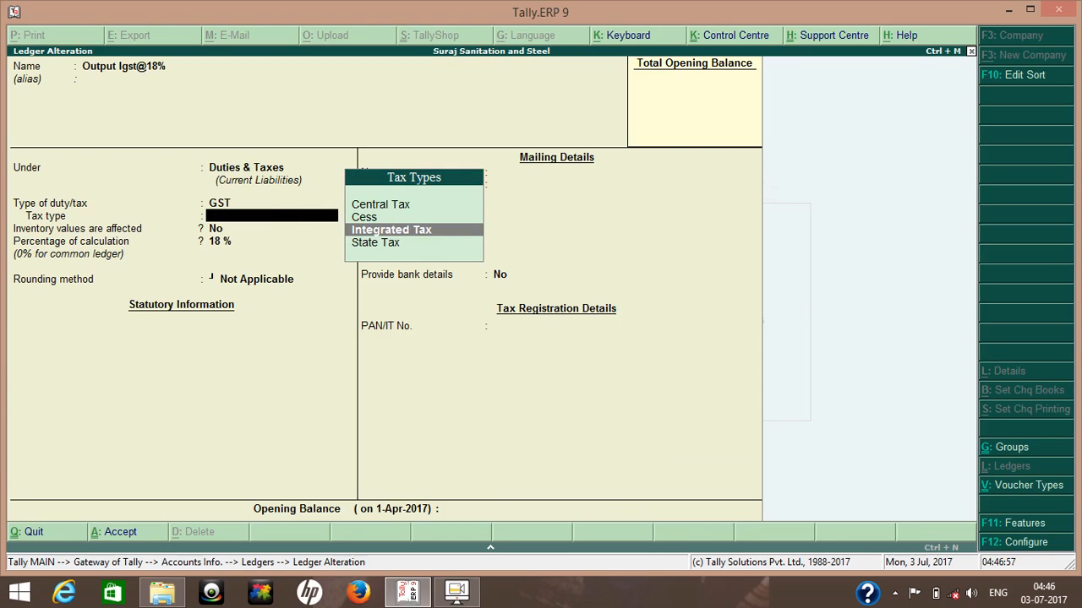
{"action": "key", "text": "ctrl+a"}
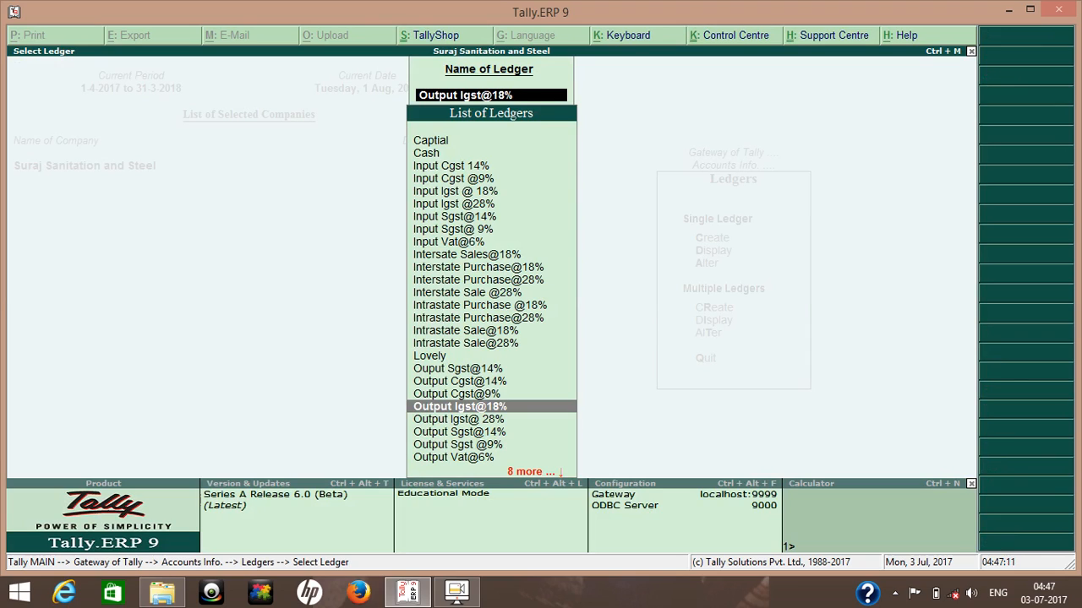
Open the Intersate Sales@18% ledger for alteration.
{"action": "key", "text": "Up"}
{"action": "key", "text": "Up"}
{"action": "key", "text": "Up"}
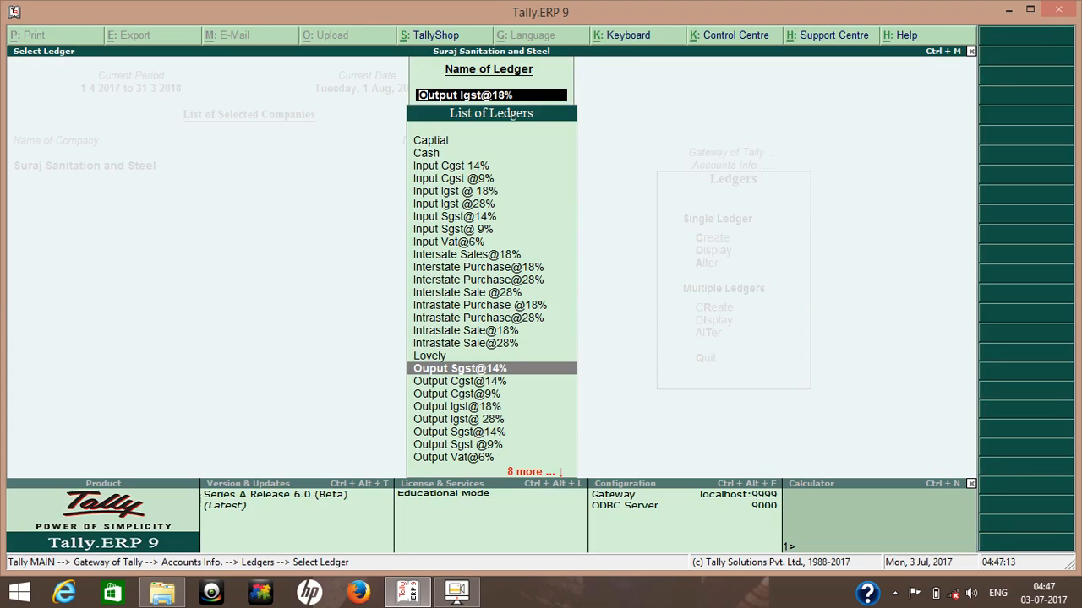
{"action": "key", "text": "Up"}
{"action": "key", "text": "Up"}
{"action": "key", "text": "Up"}
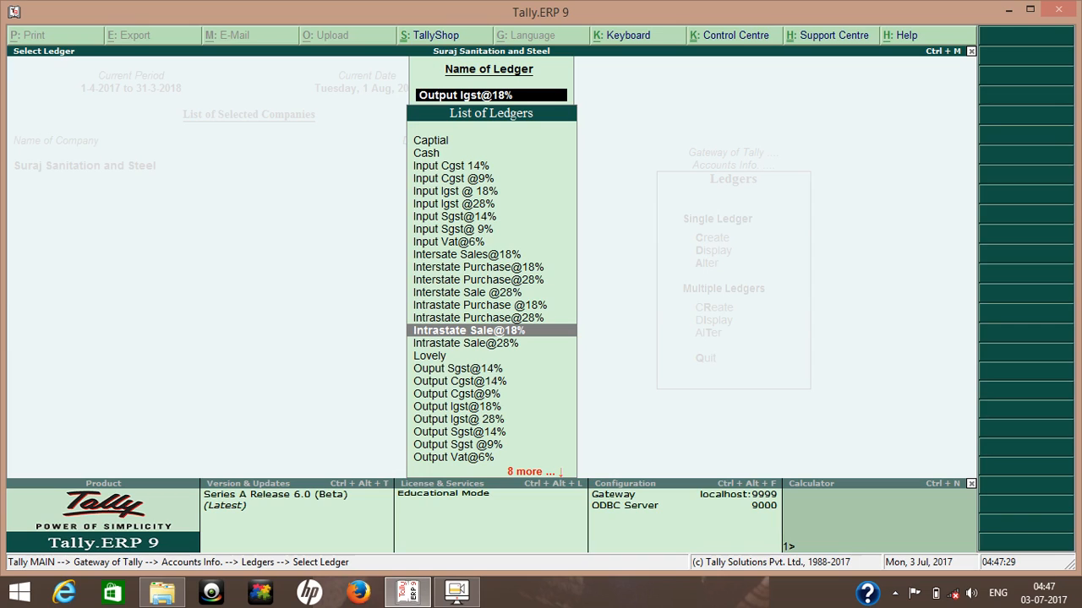
{"action": "key", "text": "Up"}
{"action": "key", "text": "Up"}
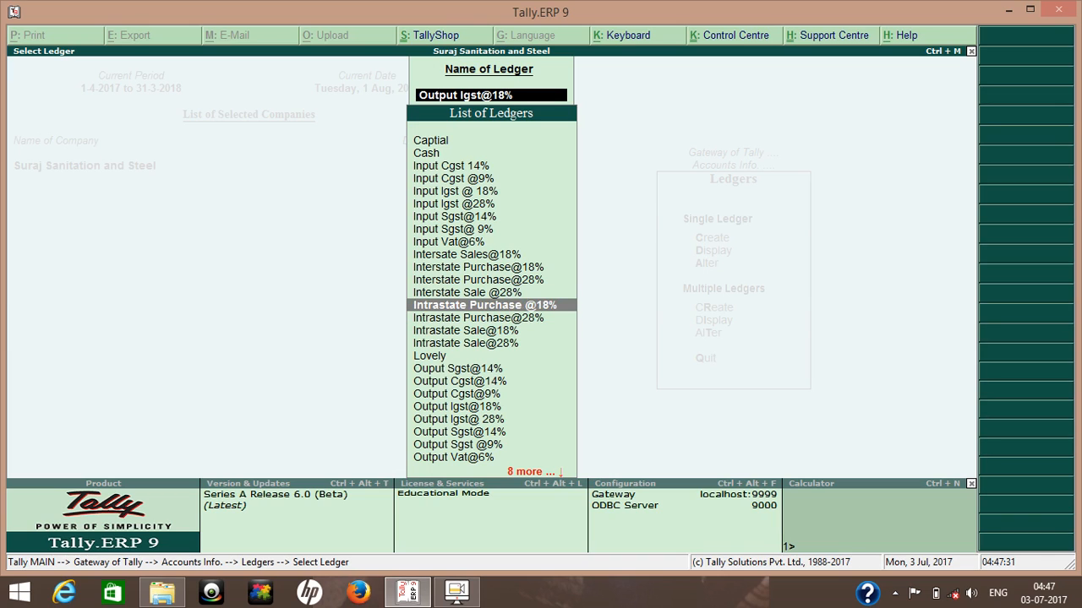
{"action": "key", "text": "Up"}
{"action": "key", "text": "Up"}
{"action": "key", "text": "Up"}
{"action": "key", "text": "Up"}
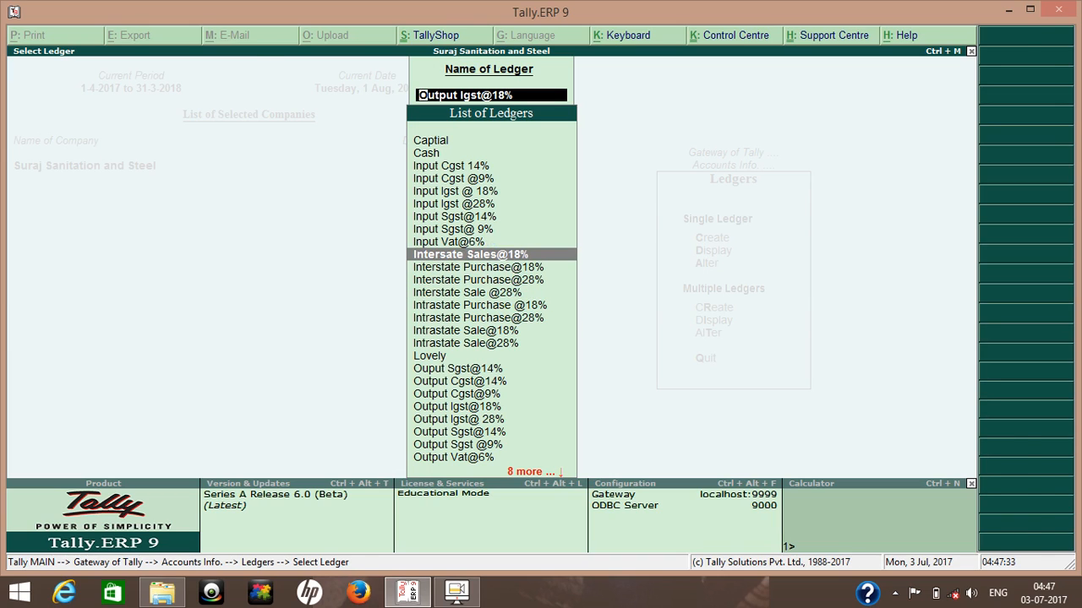
{"action": "key", "text": "Return"}
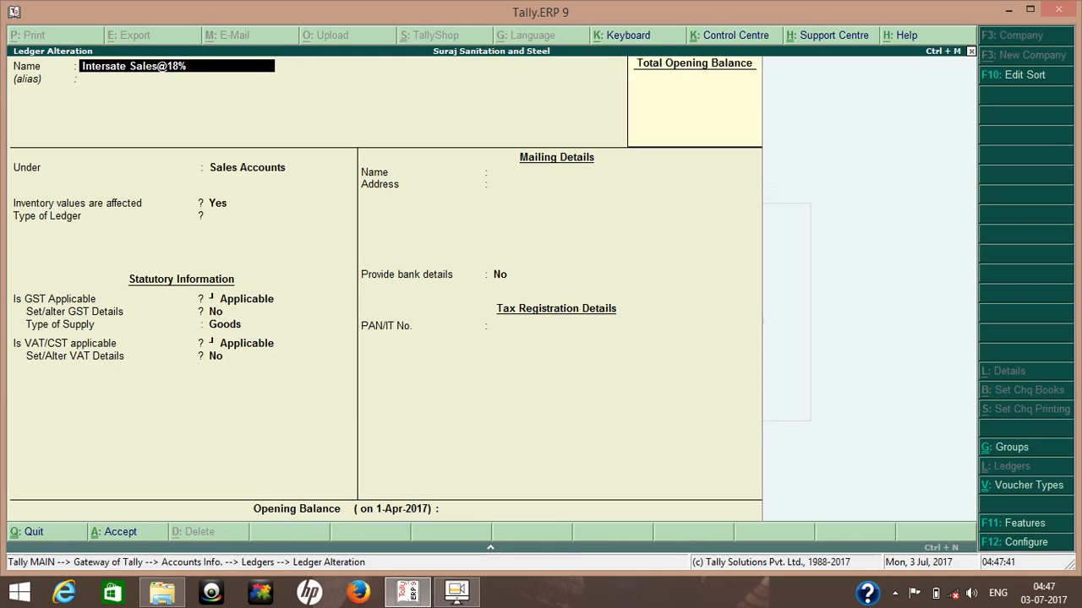
Keep the ledger under Sales Accounts with inventory values affected, set its type to Not Applicable, and keep GST Applicable.
{"action": "key", "text": "Return"}
{"action": "key", "text": "Return"}
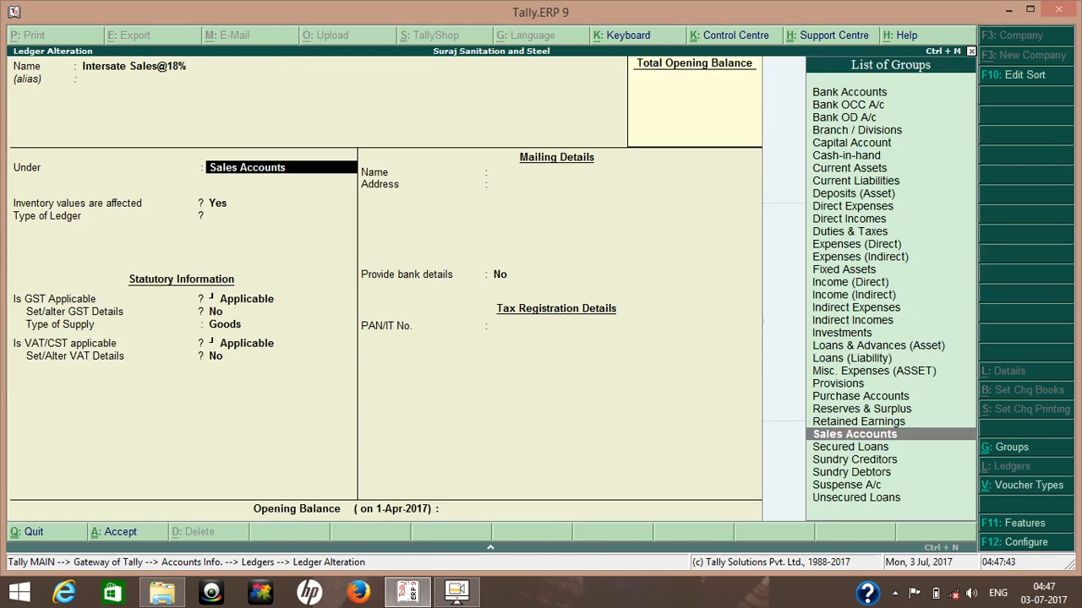
{"action": "key", "text": "Return"}
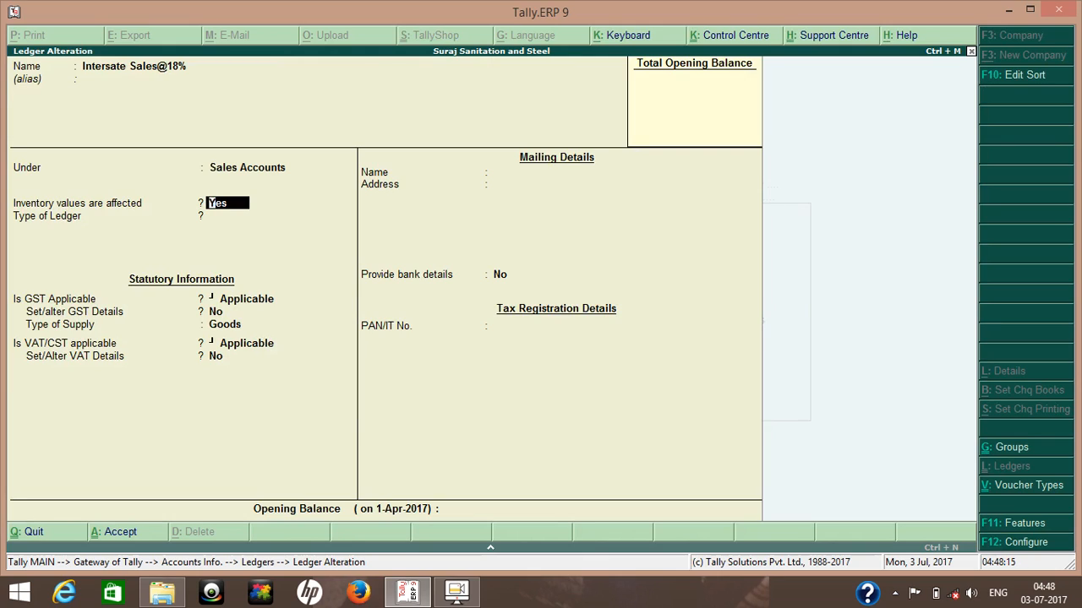
{"action": "key", "text": "Return"}
{"action": "key", "text": "Return"}
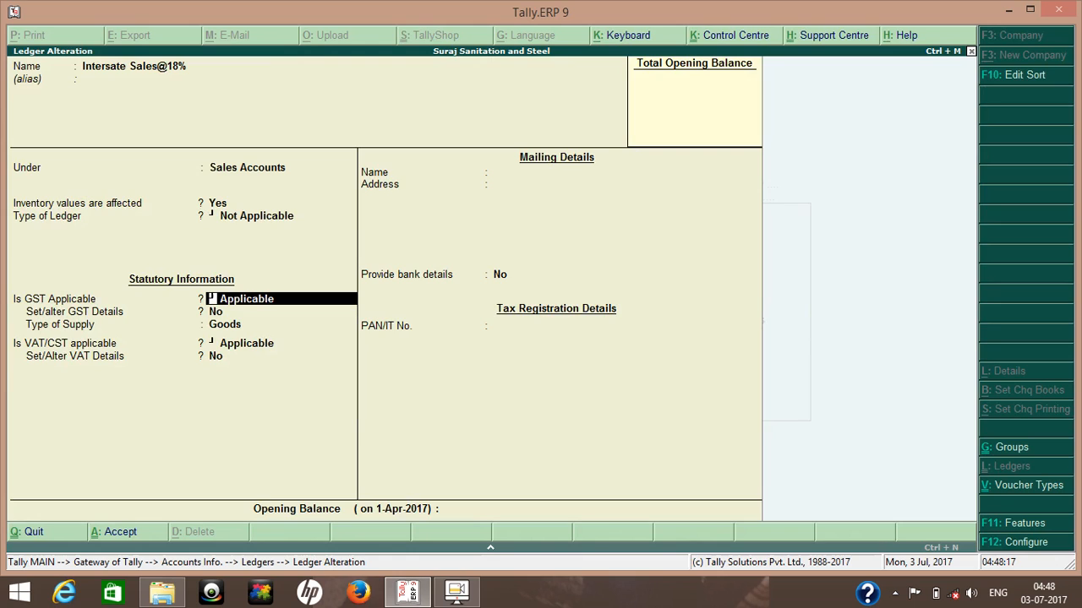
{"action": "key", "text": "Return"}
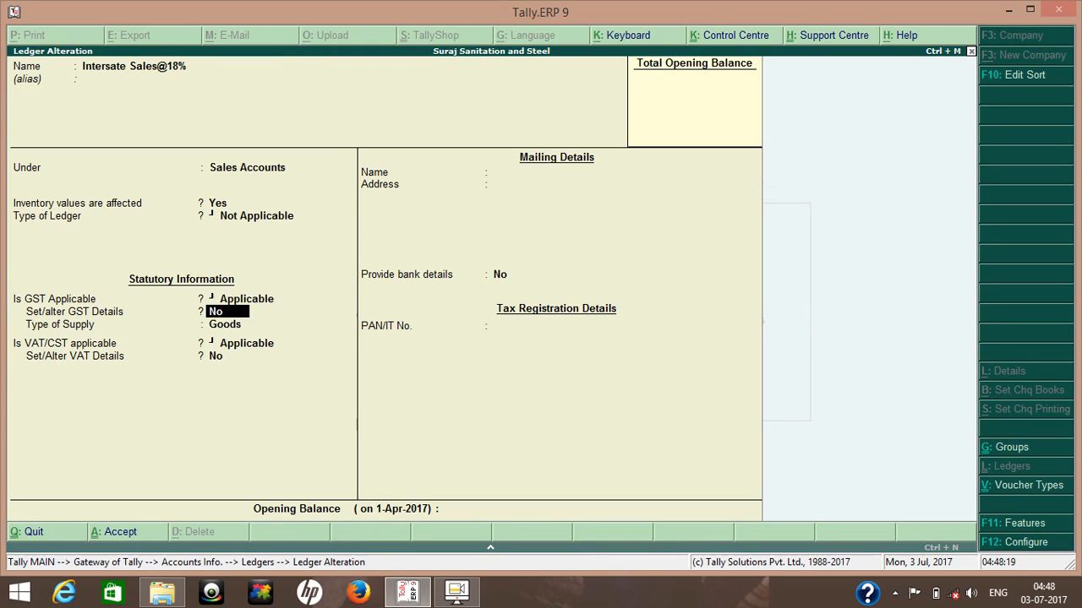
Set the ledger's Set/alter GST Details option to Yes and review the tax rate details up to the Integrated Tax rate.
{"action": "key", "text": "y"}
{"action": "key", "text": "Return"}
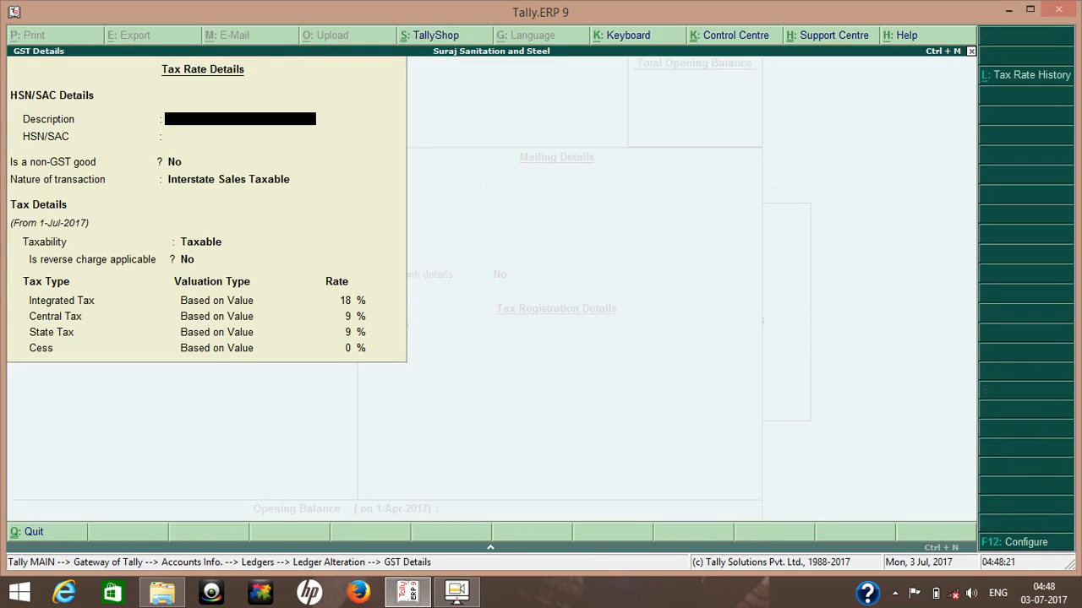
{"action": "key", "text": "Return"}
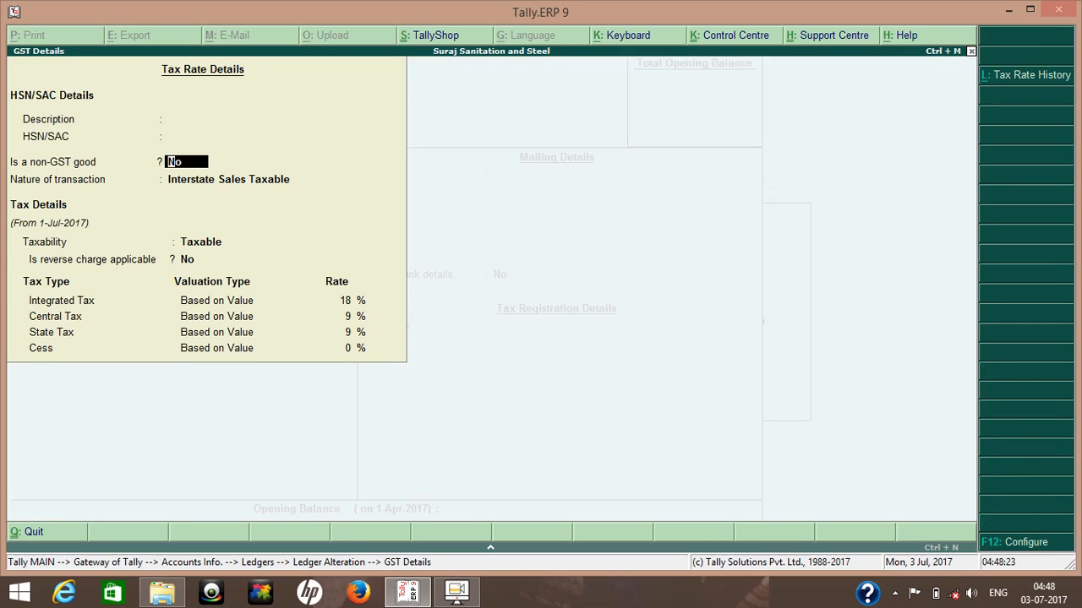
{"action": "key", "text": "Return"}
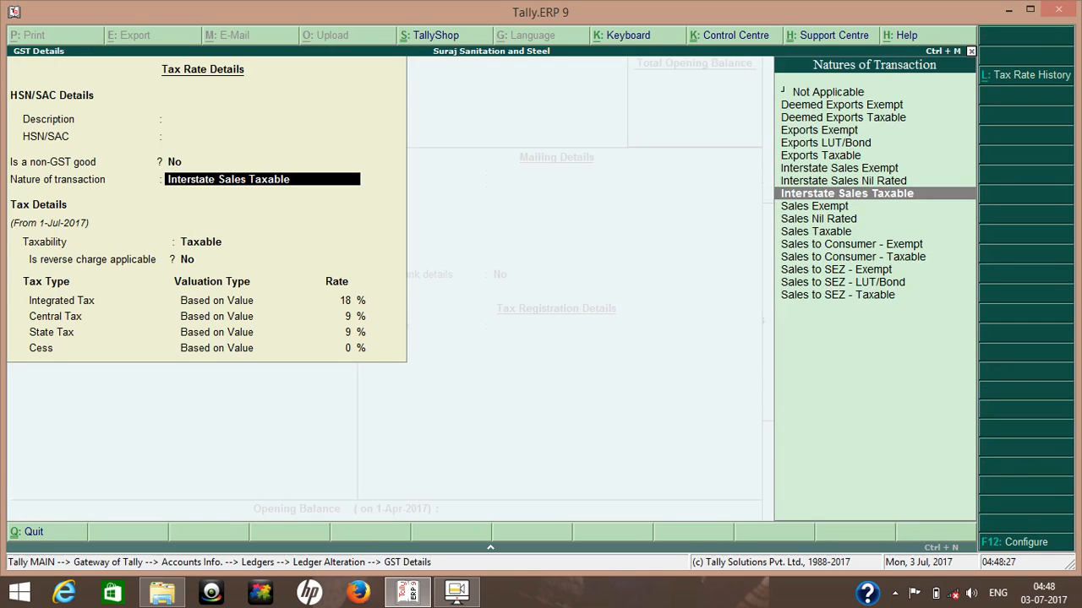
{"action": "key", "text": "Return"}
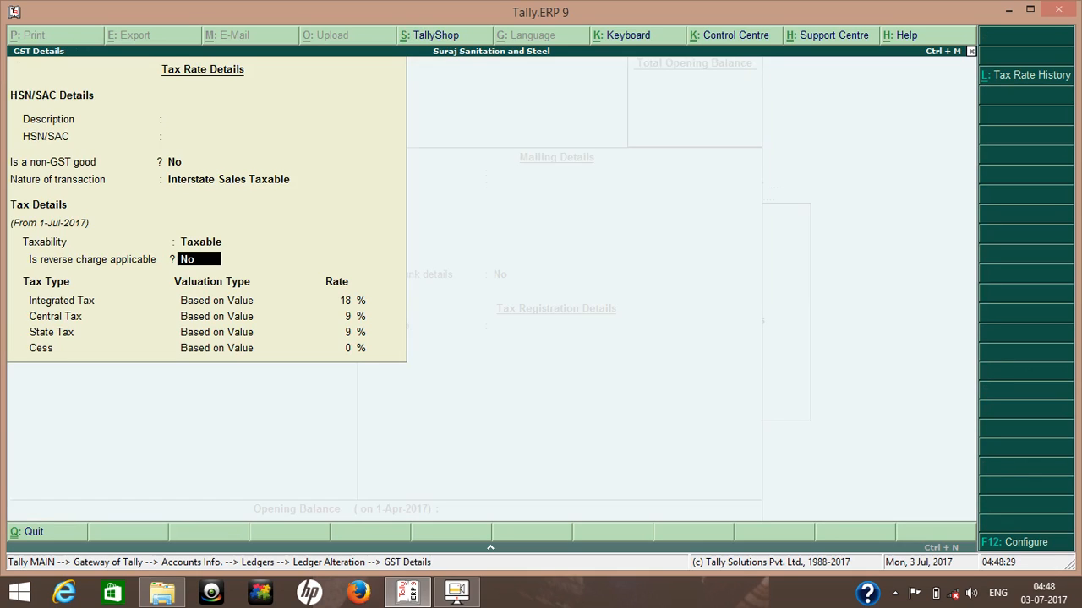
{"action": "key", "text": "Return"}
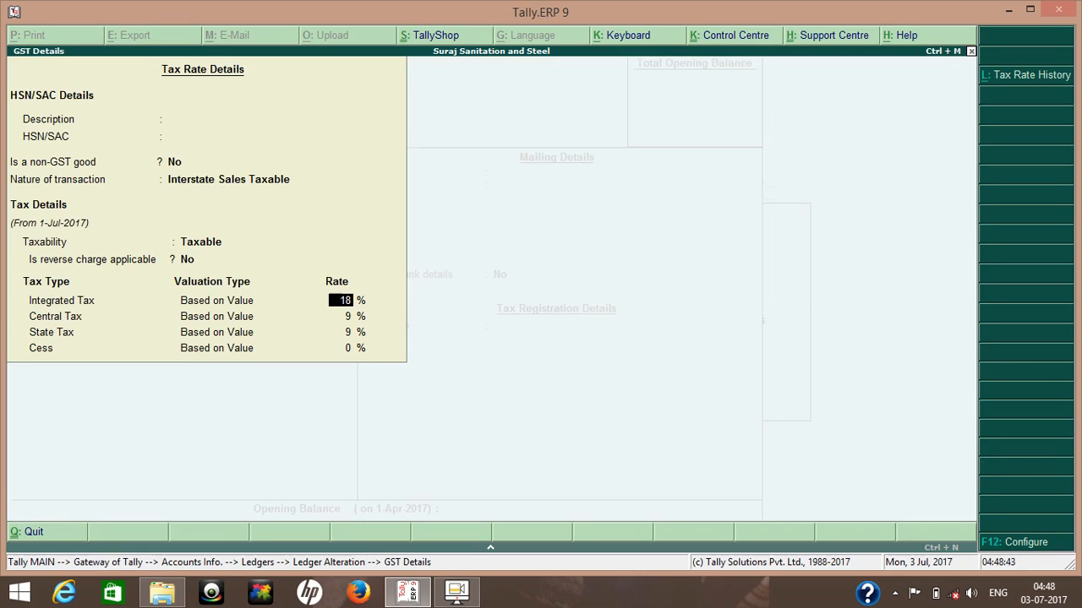
{"action": "key", "text": "BackSpace"}
{"action": "key", "text": "BackSpace"}
{"action": "key", "text": "Escape"}
{"action": "key", "text": "y"}
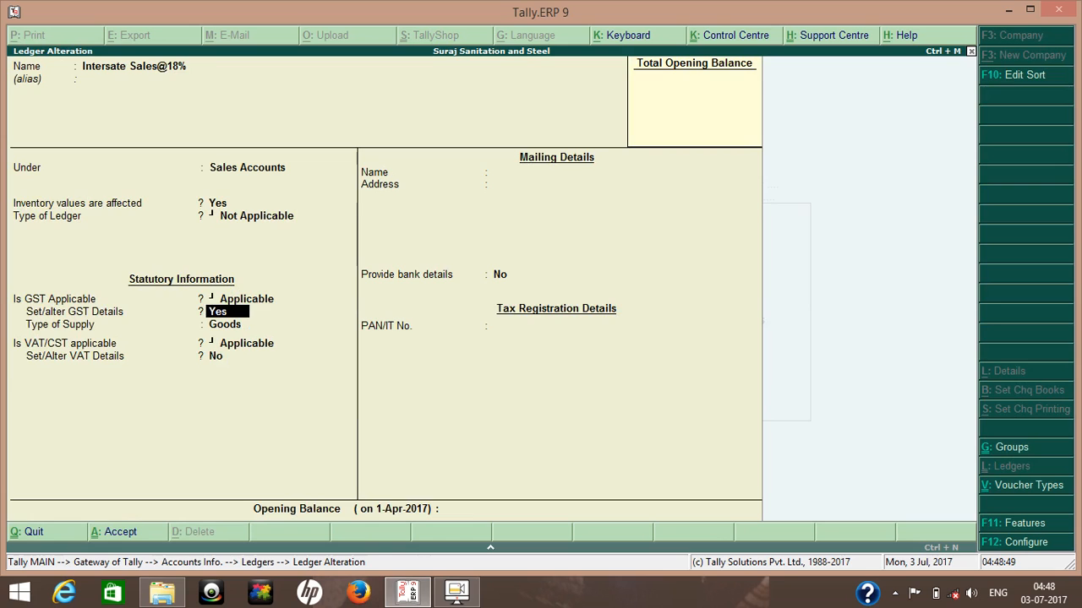
Reopen and accept the GST details with Interstate Sales Taxable, keeping Goods as the type of supply and VAT/CST Applicable.
{"action": "key", "text": "Return"}
{"action": "key", "text": "Return"}
{"action": "key", "text": "Return"}
{"action": "key", "text": "Return"}
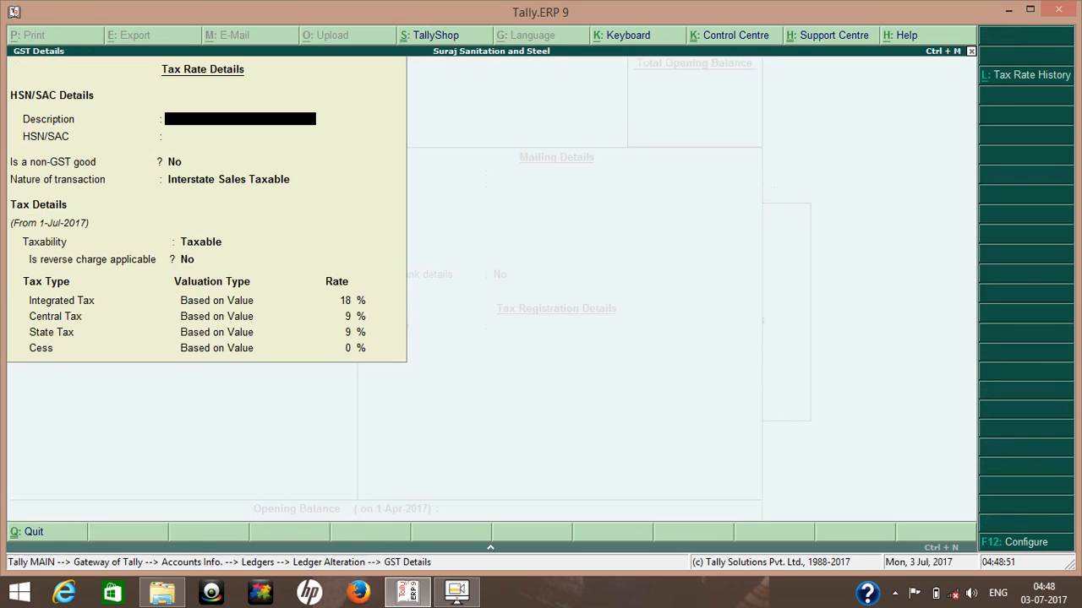
{"action": "key", "text": "Return"}
{"action": "key", "text": "Return"}
{"action": "key", "text": "Return"}
{"action": "key", "text": "Return"}
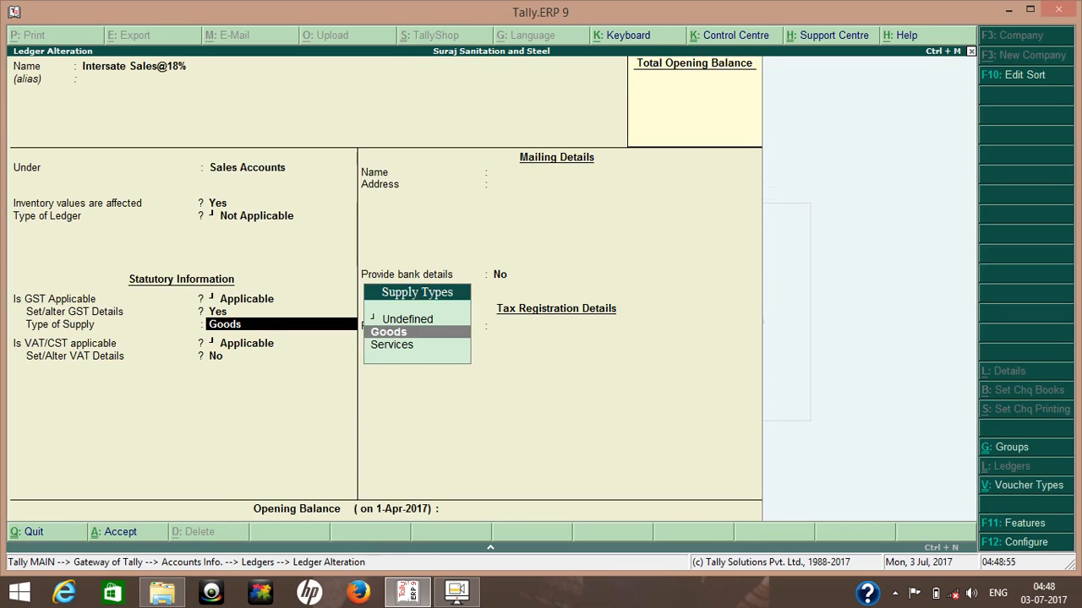
{"action": "key", "text": "Return"}
{"action": "key", "text": "Return"}
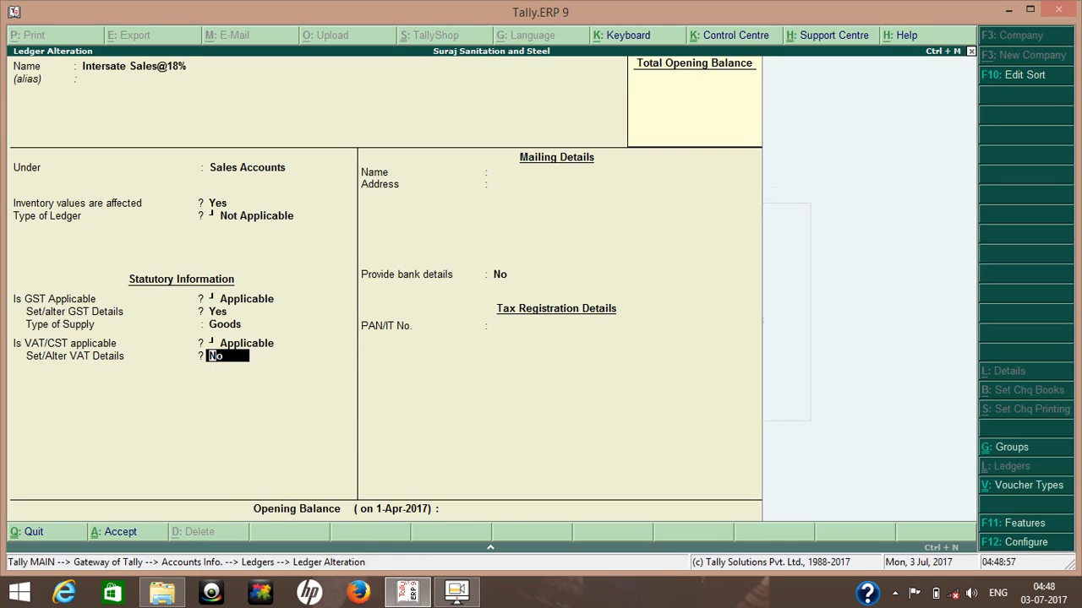
Keep Set/Alter VAT Details and Provide bank details at No and save the Intersate Sales@18% ledger.
{"action": "key", "text": "Return"}
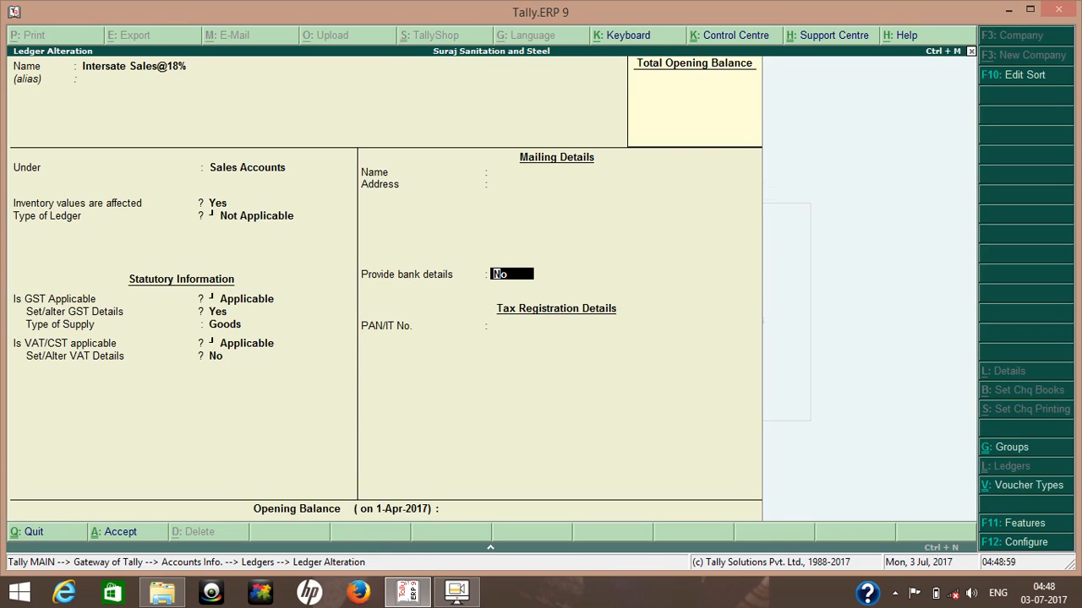
{"action": "key", "text": "Return"}
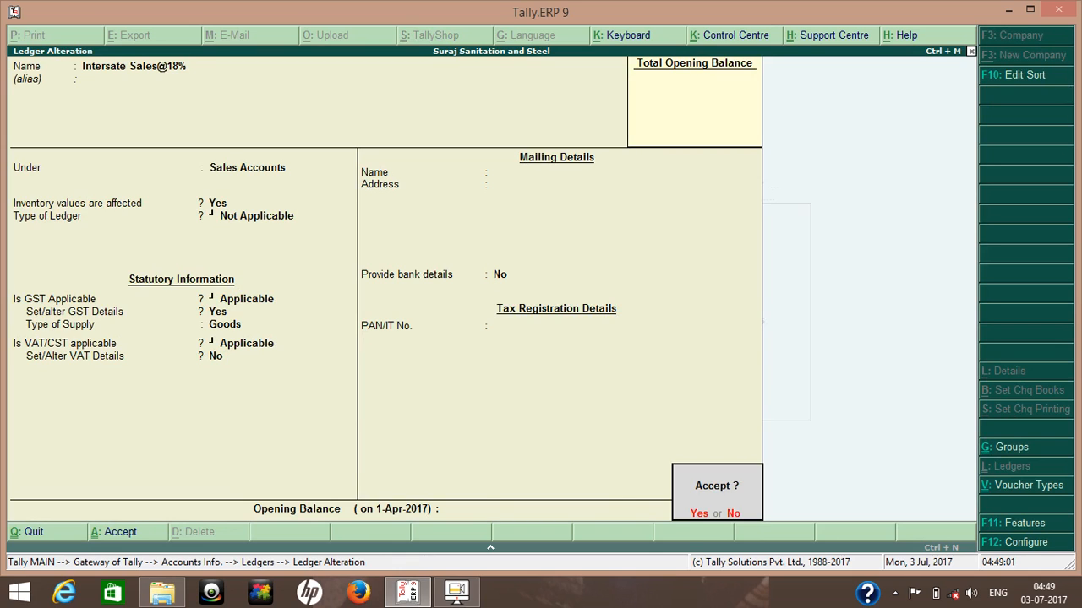
{"action": "key", "text": "Return"}
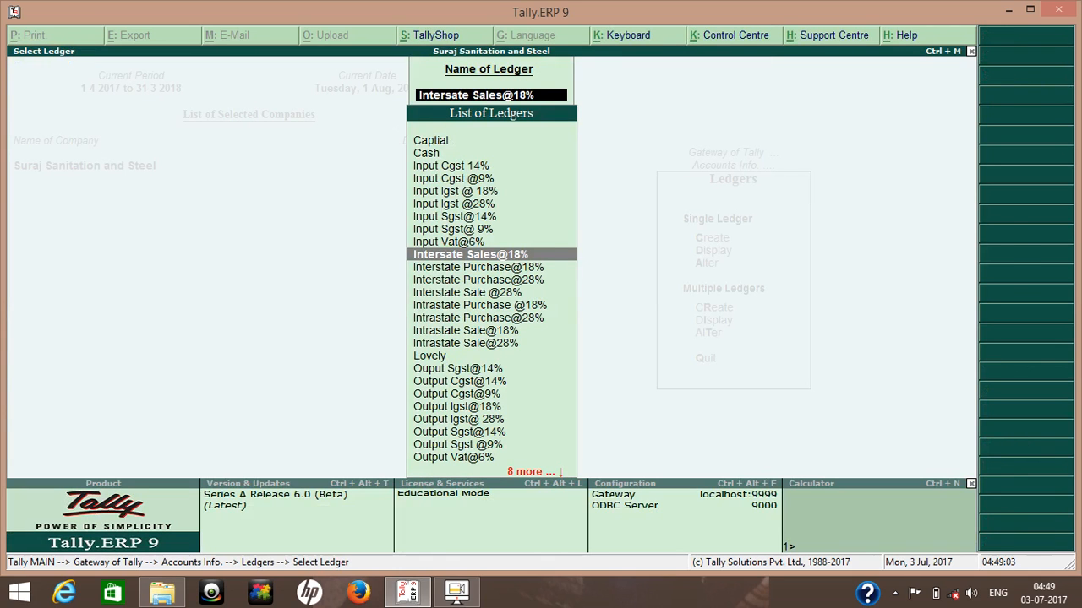
Open the Intrastate Sale@18% ledger for alteration.
{"action": "key", "text": "Down"}
{"action": "key", "text": "Down"}
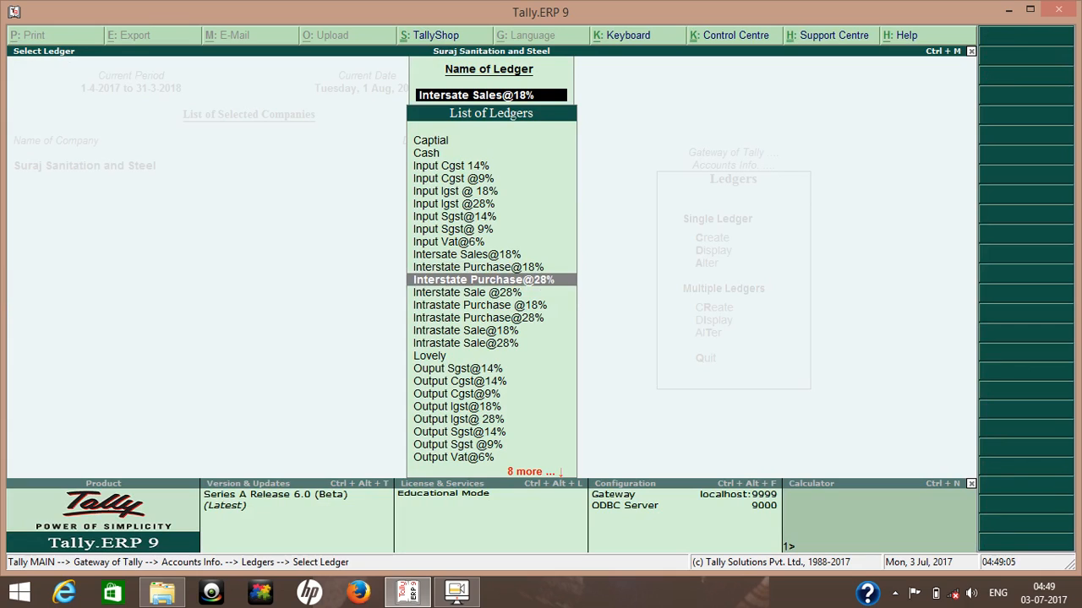
{"action": "key", "text": "Down"}
{"action": "key", "text": "Down"}
{"action": "key", "text": "Down"}
{"action": "key", "text": "Down"}
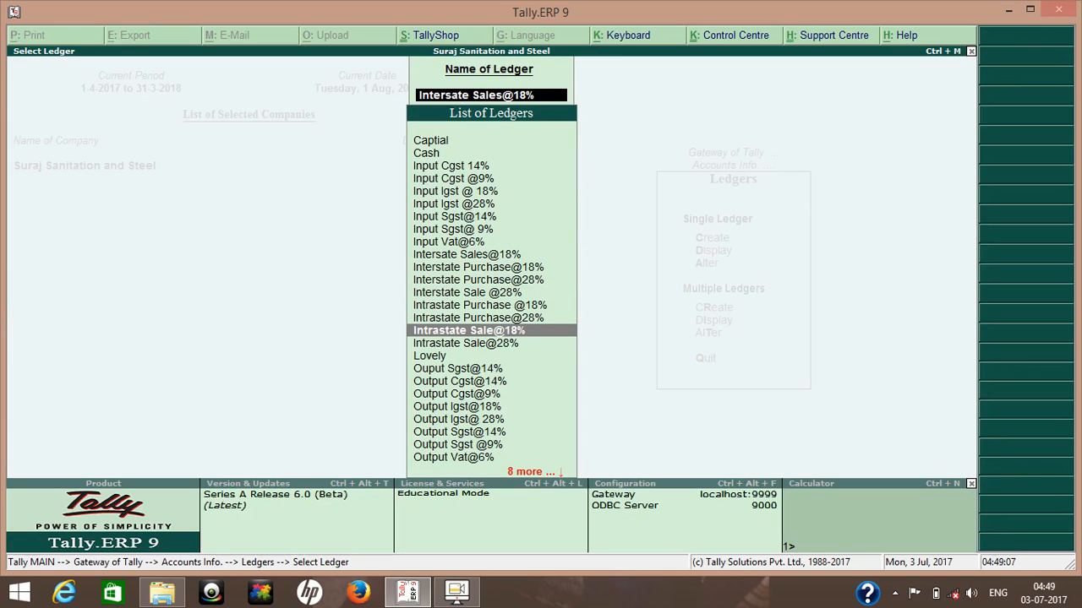
{"action": "key", "text": "Down"}
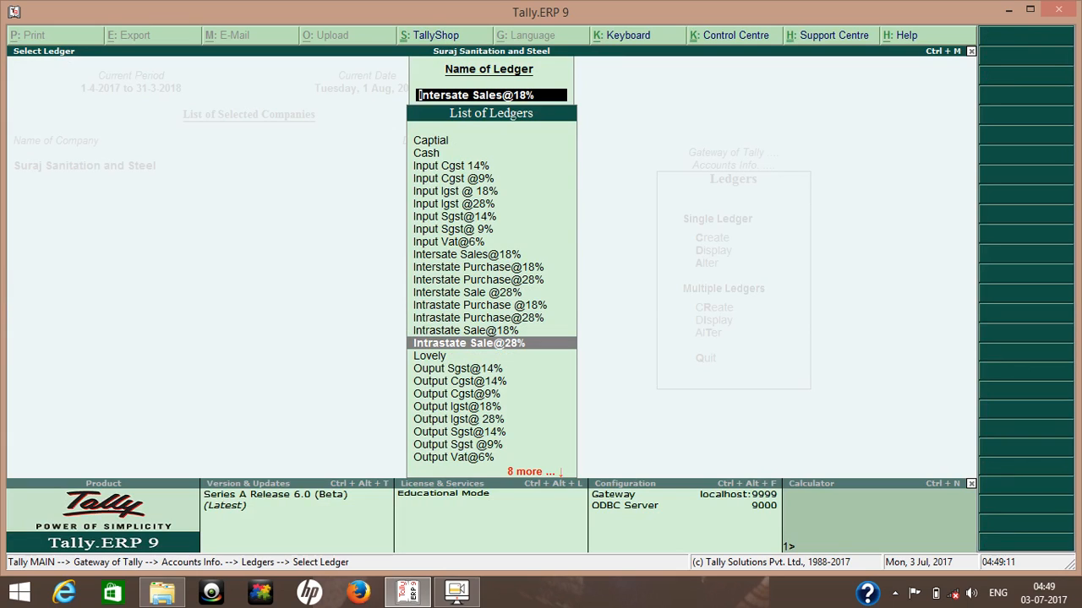
{"action": "key", "text": "Up"}
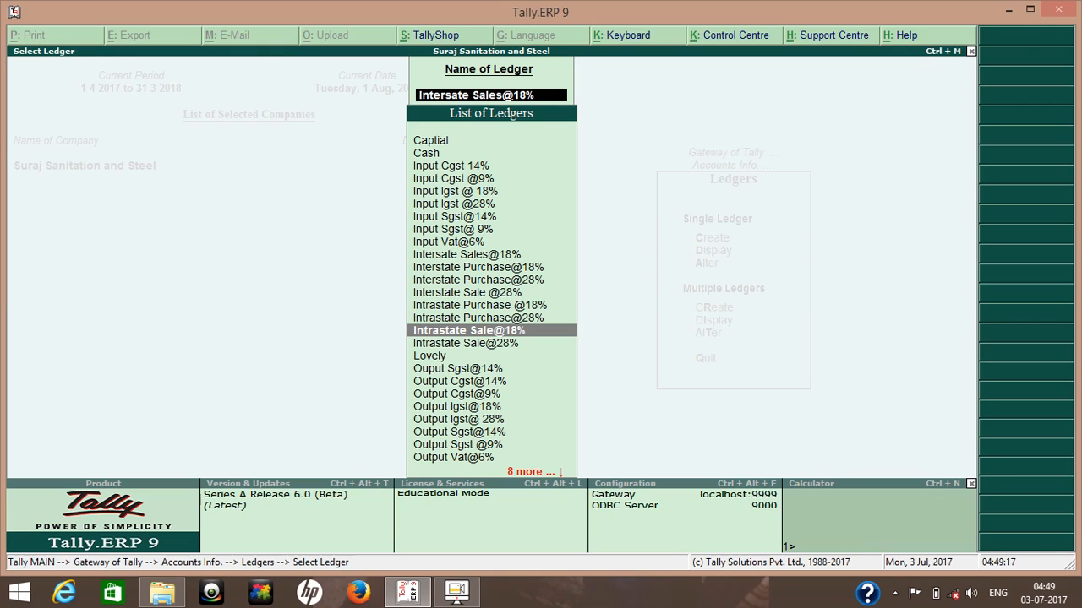
{"action": "key", "text": "Return"}
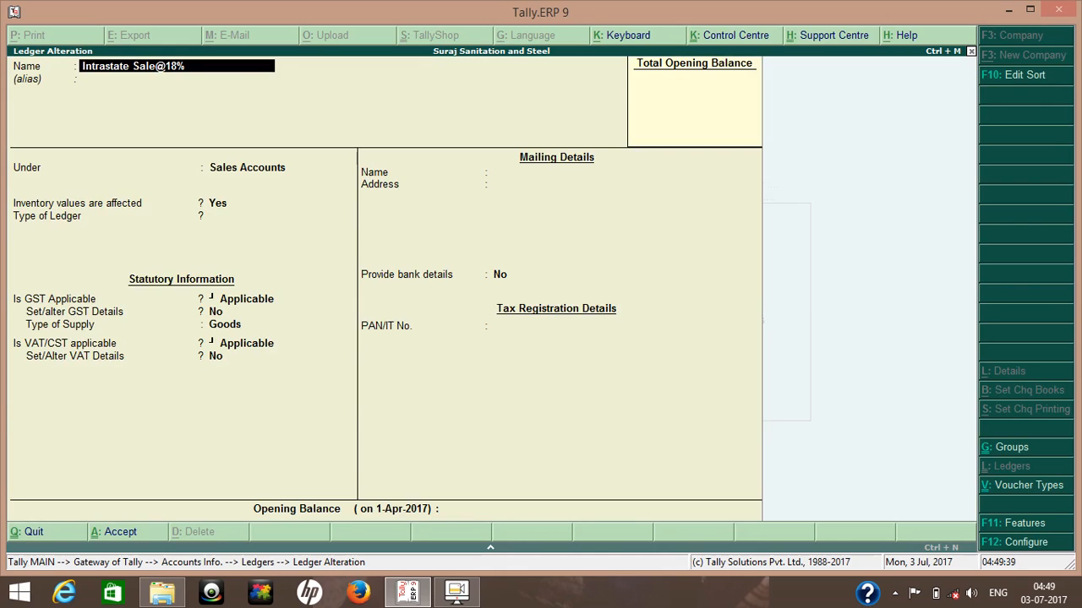
Set the type of ledger to Not Applicable, keep GST Applicable, and set Set/alter GST Details to Yes.
{"action": "key", "text": "Return"}
{"action": "key", "text": "Return"}
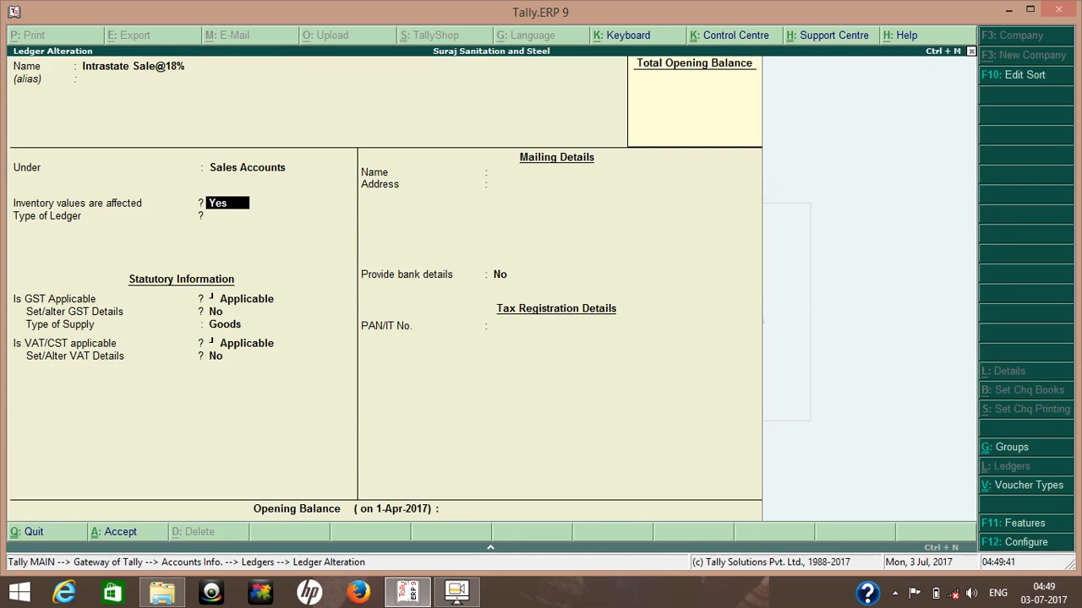
{"action": "key", "text": "Return"}
{"action": "key", "text": "Return"}
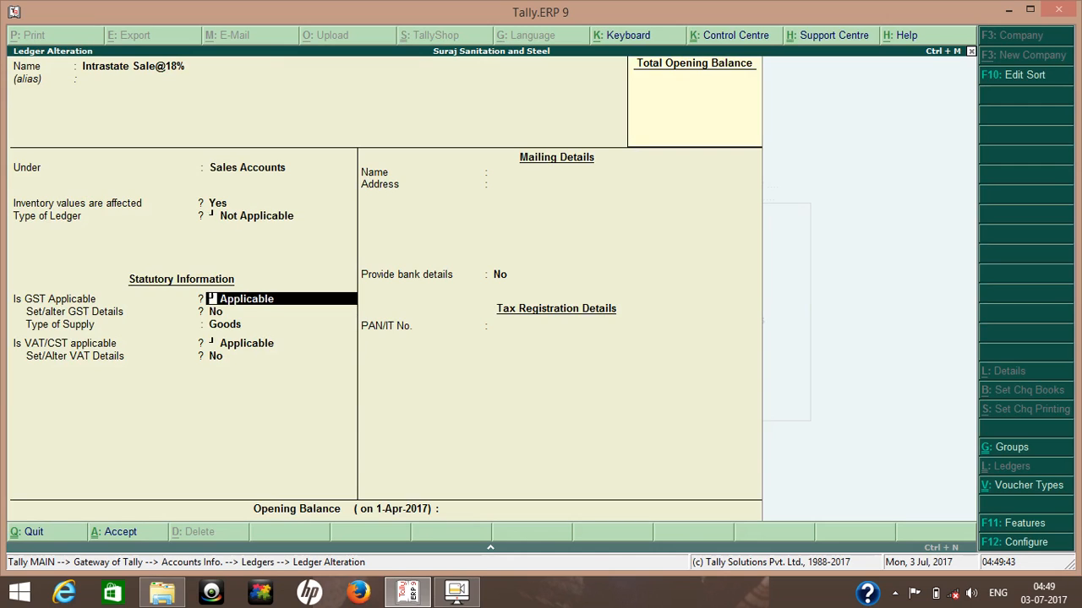
{"action": "key", "text": "Return"}
{"action": "type", "text": "y"}
{"action": "key", "text": "Return"}
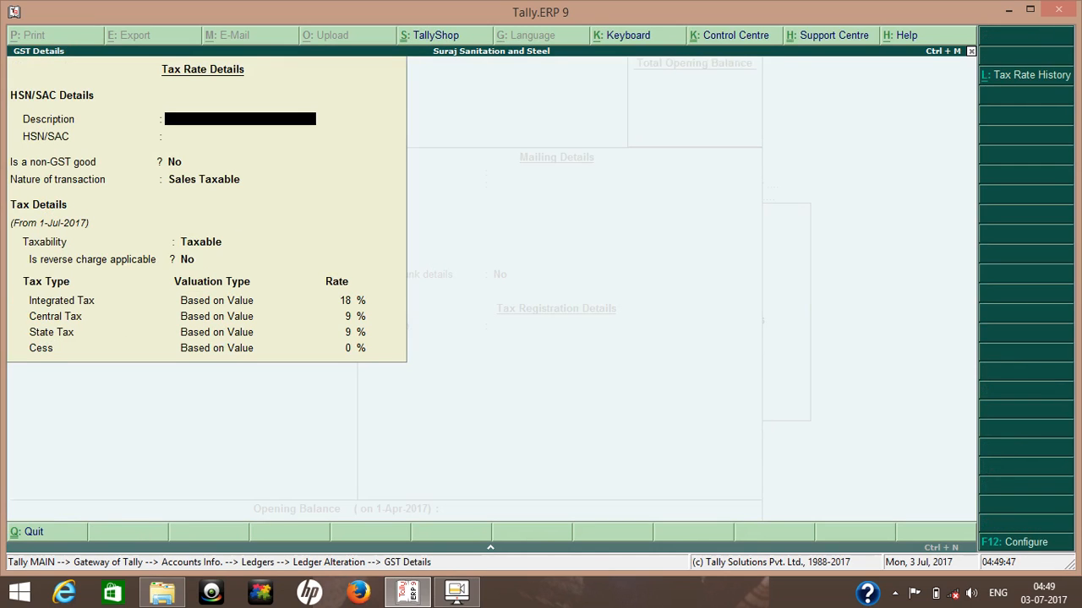
Accept the GST details with Sales Taxable as nature of transaction, 18% Integrated Tax, 9% Central Tax, 9% State Tax and 0% Cess.
{"action": "key", "text": "Return"}
{"action": "key", "text": "Return"}
{"action": "key", "text": "Return"}
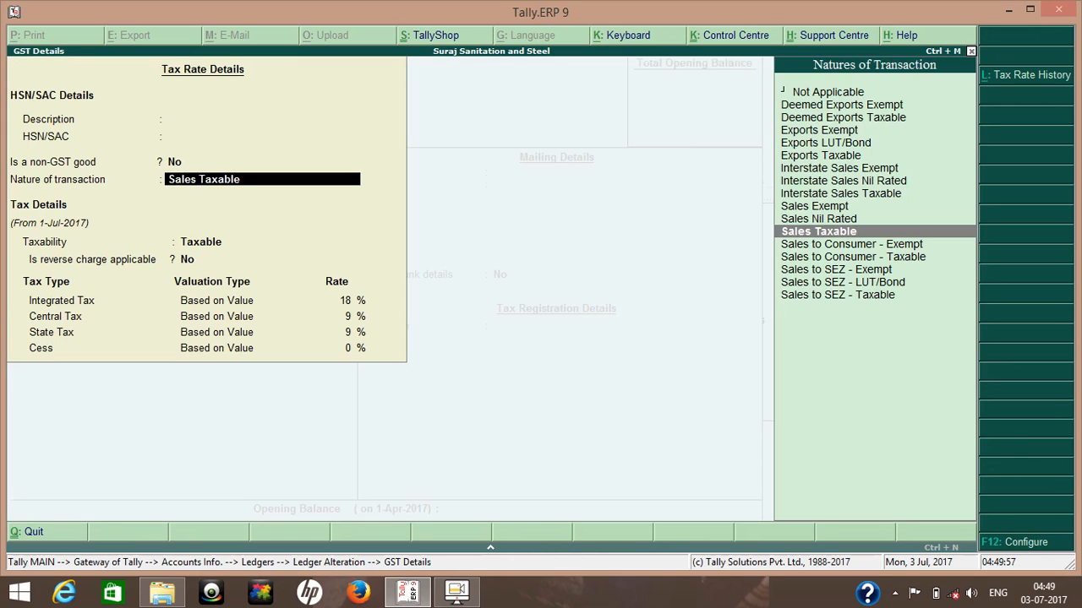
{"action": "key", "text": "Return"}
{"action": "key", "text": "Return"}
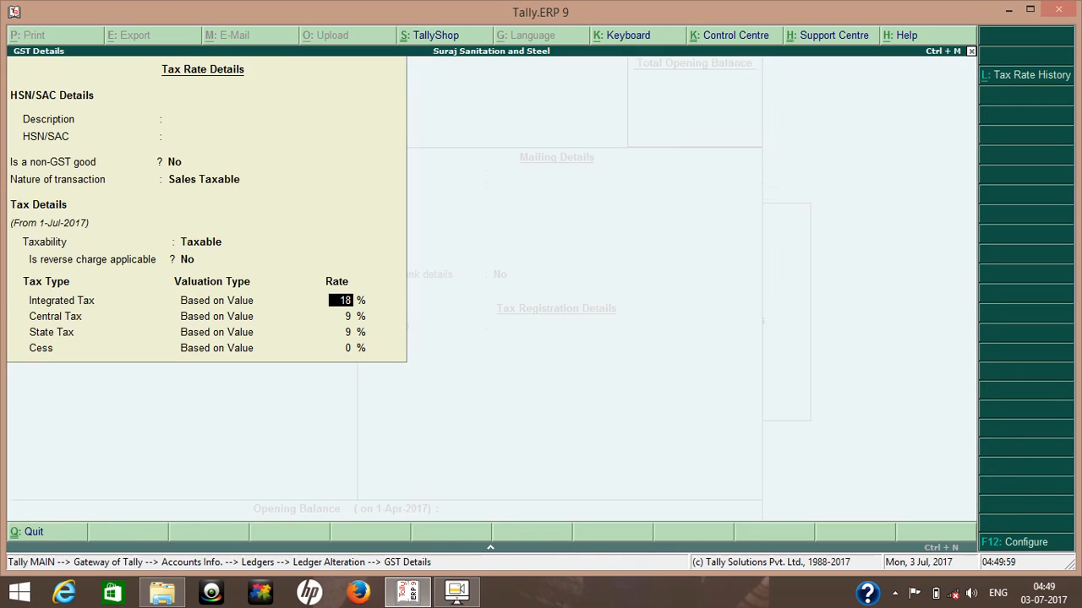
{"action": "key", "text": "Return"}
{"action": "key", "text": "Return"}
{"action": "key", "text": "Return"}
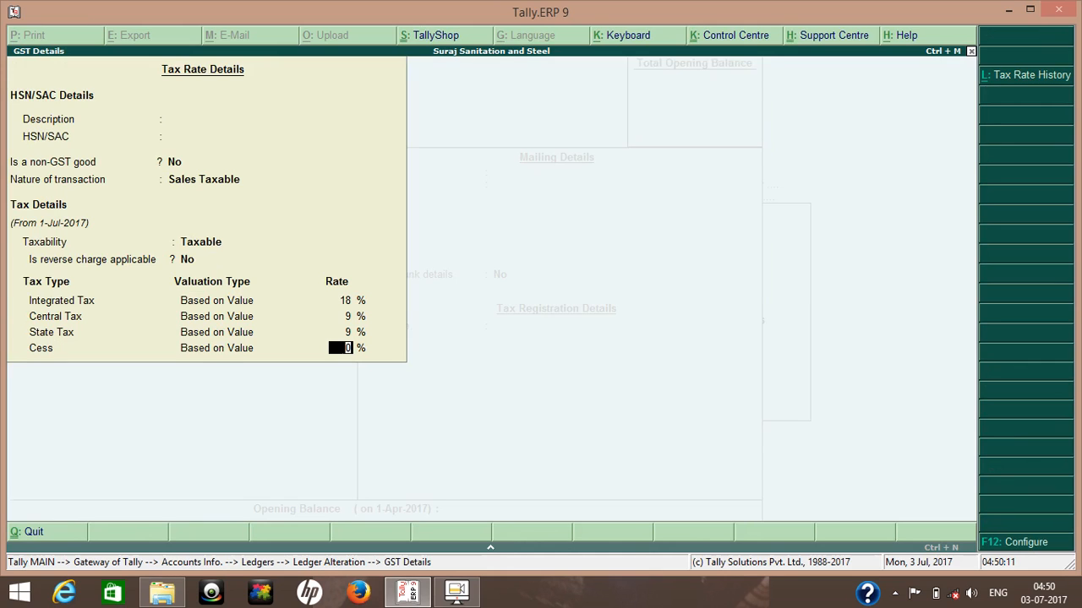
{"action": "key", "text": "Return"}
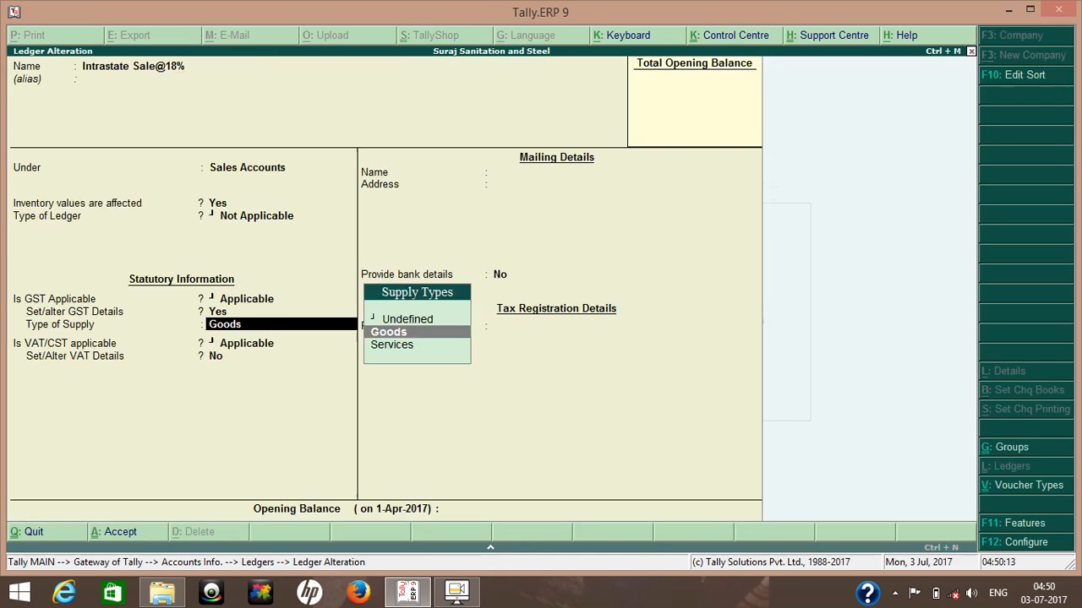
Keep Goods as type of supply, VAT/CST Applicable and VAT details No, and save the Intrastate Sale@18% ledger.
{"action": "key", "text": "Return"}
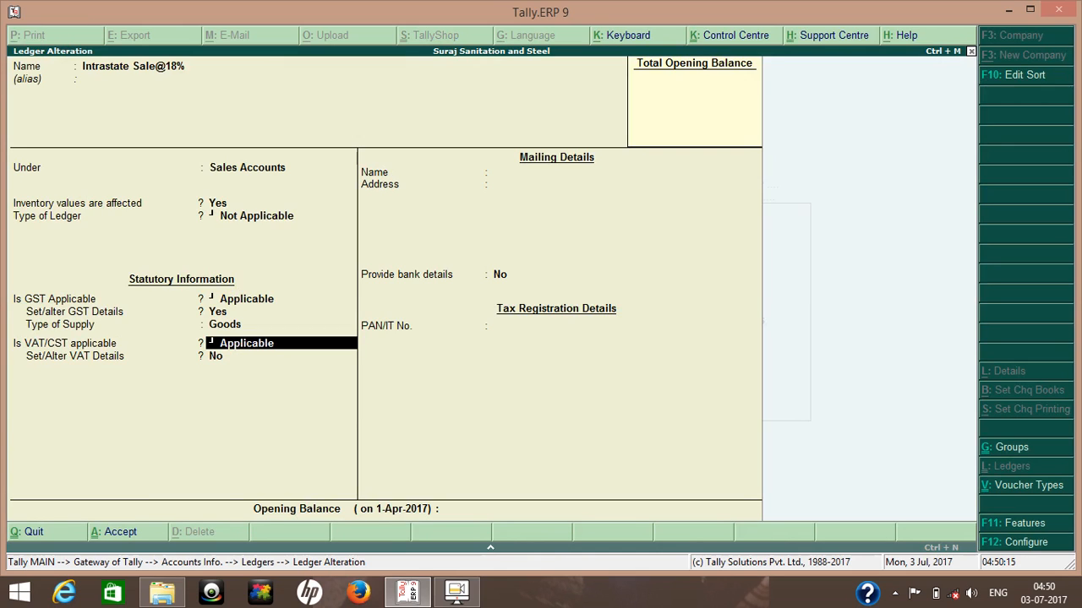
{"action": "key", "text": "Return"}
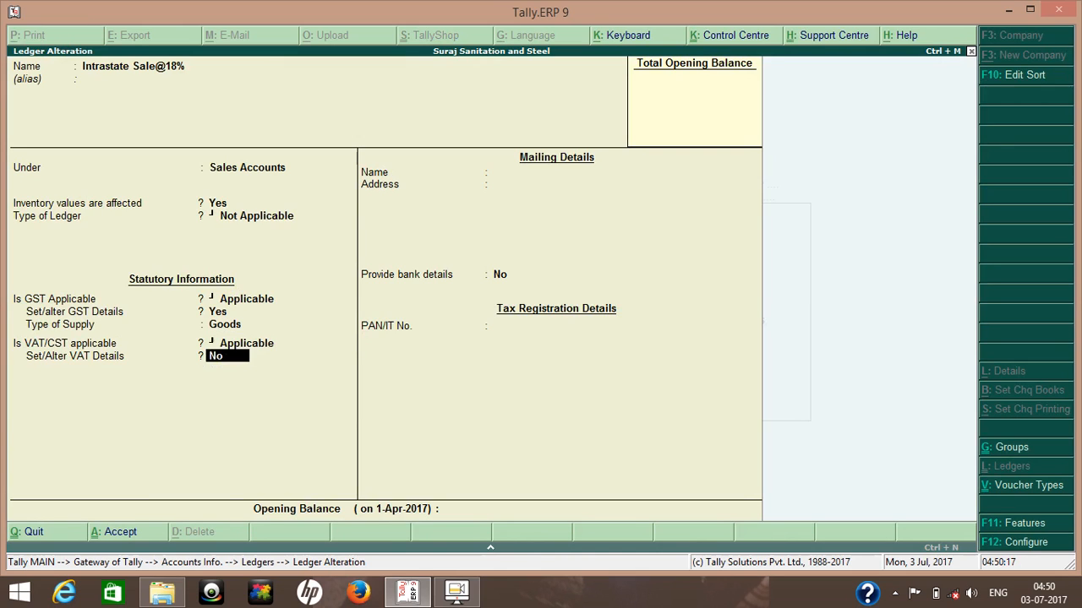
{"action": "key", "text": "Return"}
{"action": "key", "text": "Return"}
{"action": "key", "text": "Return"}
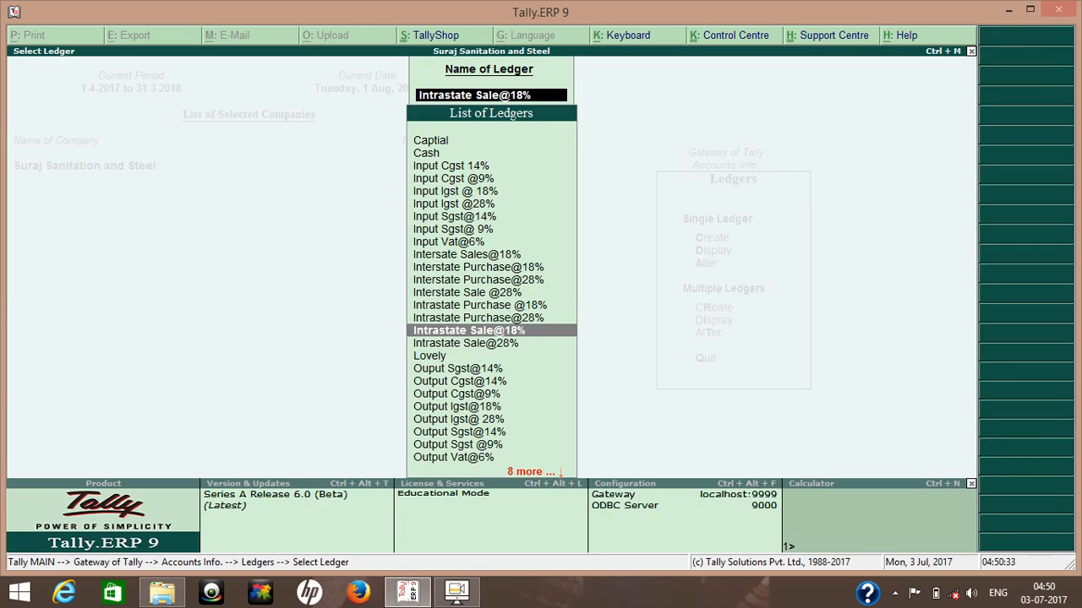
Leave the ledger alteration and open the list of voucher types for alteration under Accounts Info.
{"action": "key", "text": "Escape"}
{"action": "key", "text": "Escape"}
{"action": "key", "text": "Escape"}
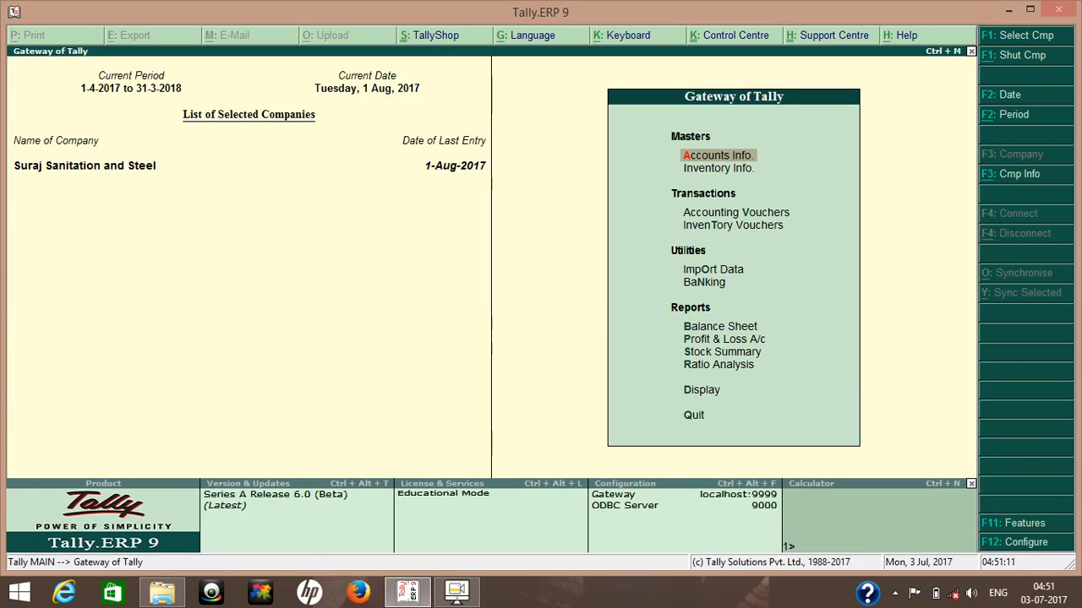
{"action": "key", "text": "Return"}
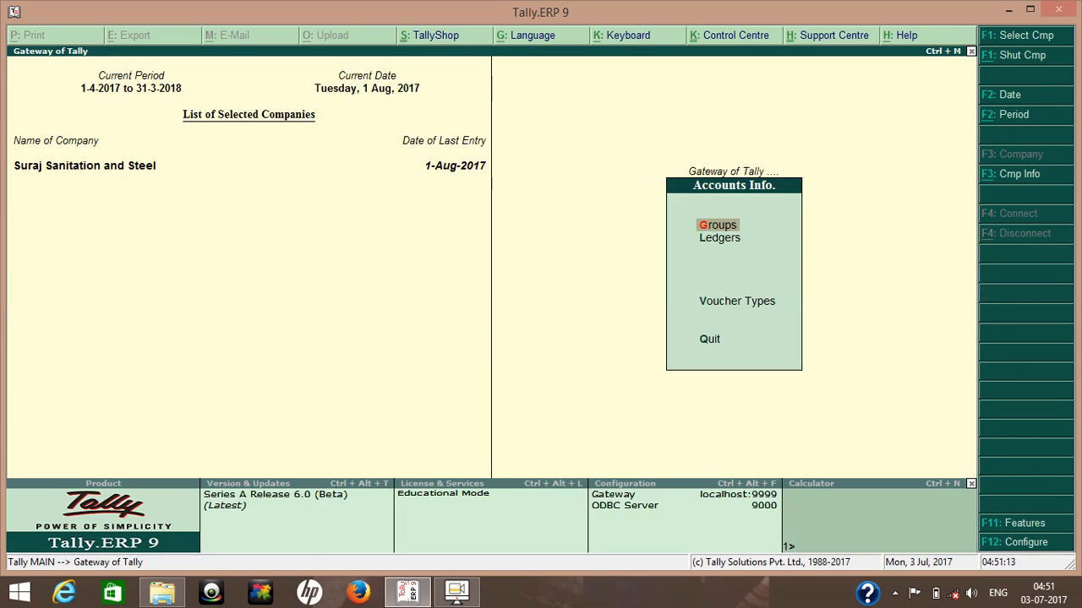
{"action": "key", "text": "Down"}
{"action": "key", "text": "Down"}
{"action": "key", "text": "Return"}
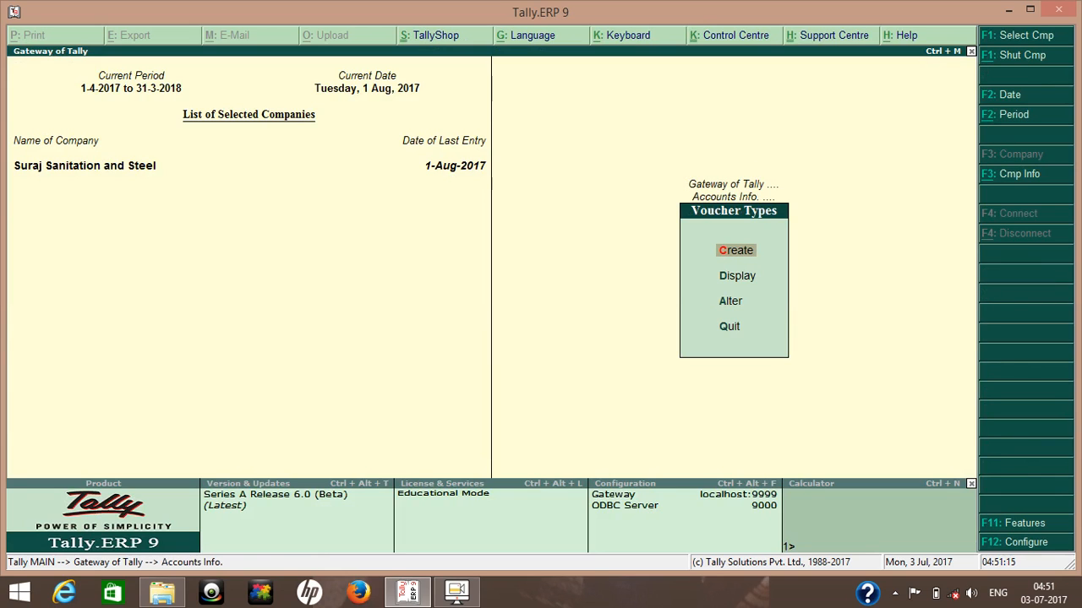
{"action": "key", "text": "Down"}
{"action": "key", "text": "Down"}
{"action": "key", "text": "Return"}
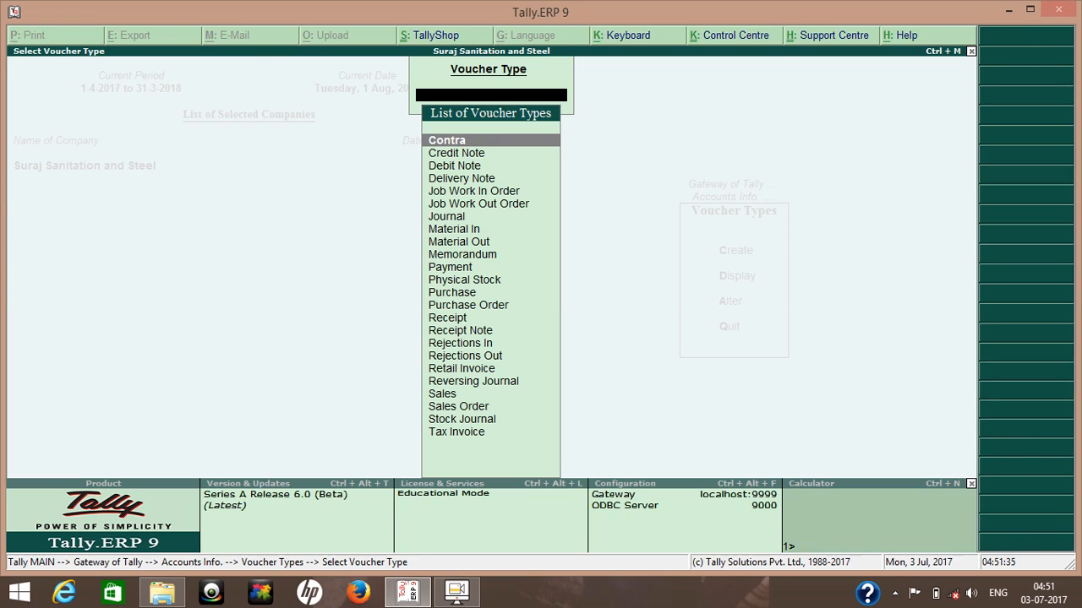
Open the Tax Invoice voucher type for alteration.
{"action": "key", "text": "Return"}
{"action": "key", "text": "Escape"}
{"action": "key", "text": "Return"}
{"action": "key", "text": "Down"}
{"action": "key", "text": "Down"}
{"action": "key", "text": "Down"}
{"action": "key", "text": "Down"}
{"action": "key", "text": "Down"}
{"action": "key", "text": "Down"}
{"action": "key", "text": "Down"}
{"action": "key", "text": "Down"}
{"action": "key", "text": "Down"}
{"action": "key", "text": "Down"}
{"action": "key", "text": "Down"}
{"action": "key", "text": "Down"}
{"action": "key", "text": "Down"}
{"action": "key", "text": "Down"}
{"action": "key", "text": "Down"}
{"action": "key", "text": "Down"}
{"action": "key", "text": "Down"}
{"action": "key", "text": "Down"}
{"action": "key", "text": "Down"}
{"action": "key", "text": "Down"}
{"action": "key", "text": "Down"}
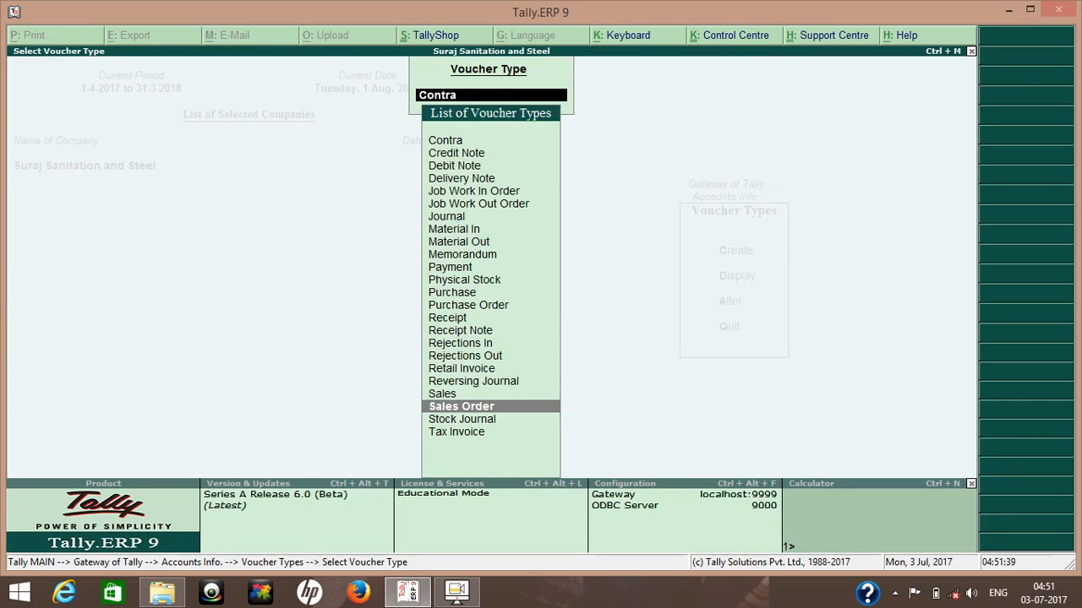
{"action": "key", "text": "Return"}
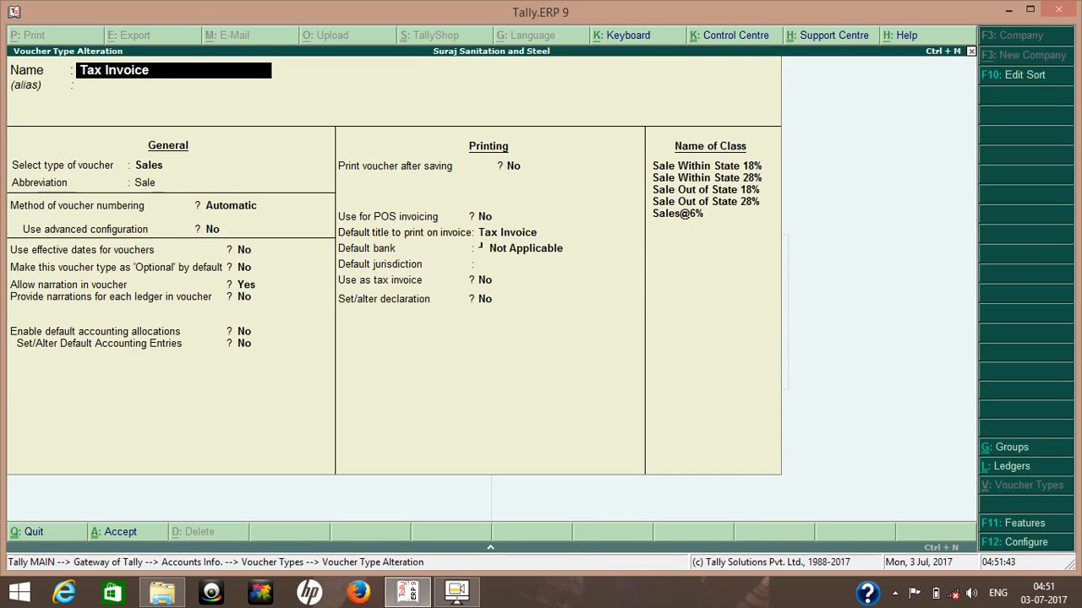
Keep the Sale abbreviation and Automatic voucher numbering, and set Use advanced configuration to Yes.
{"action": "key", "text": "Return"}
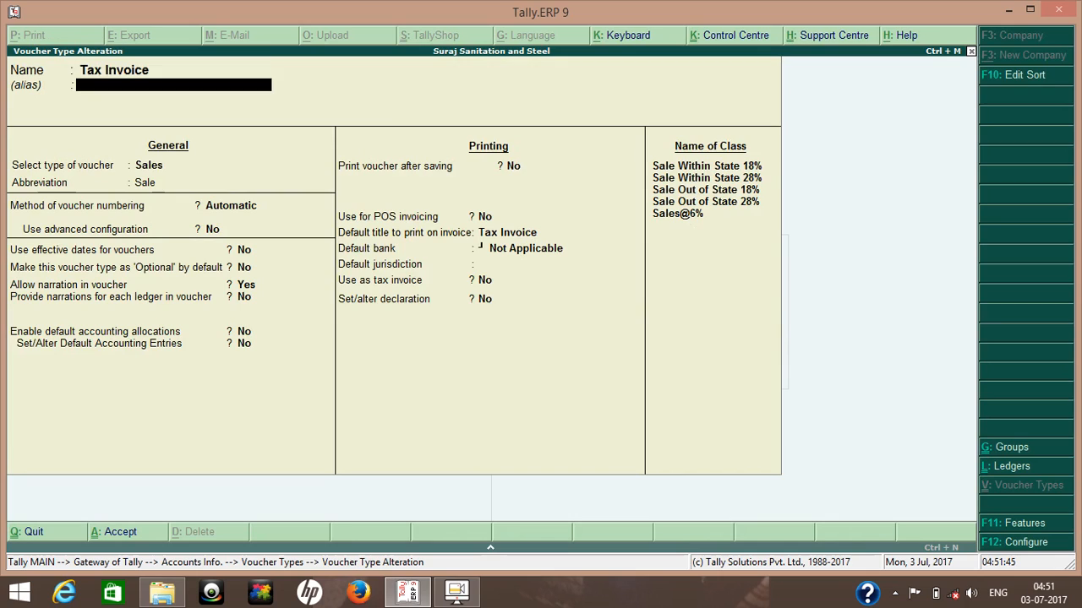
{"action": "key", "text": "Return"}
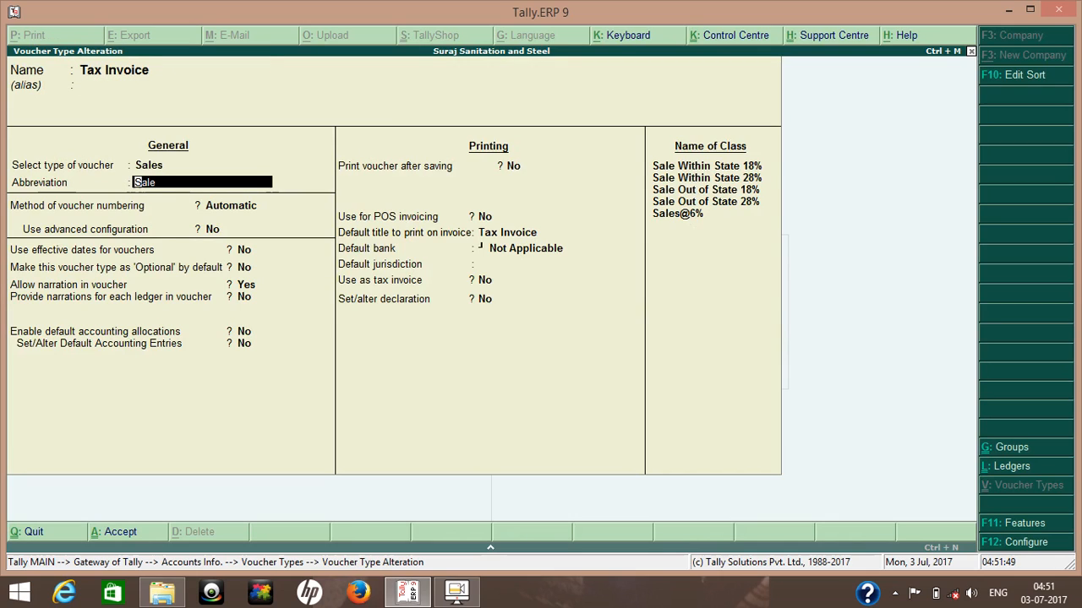
{"action": "key", "text": "Return"}
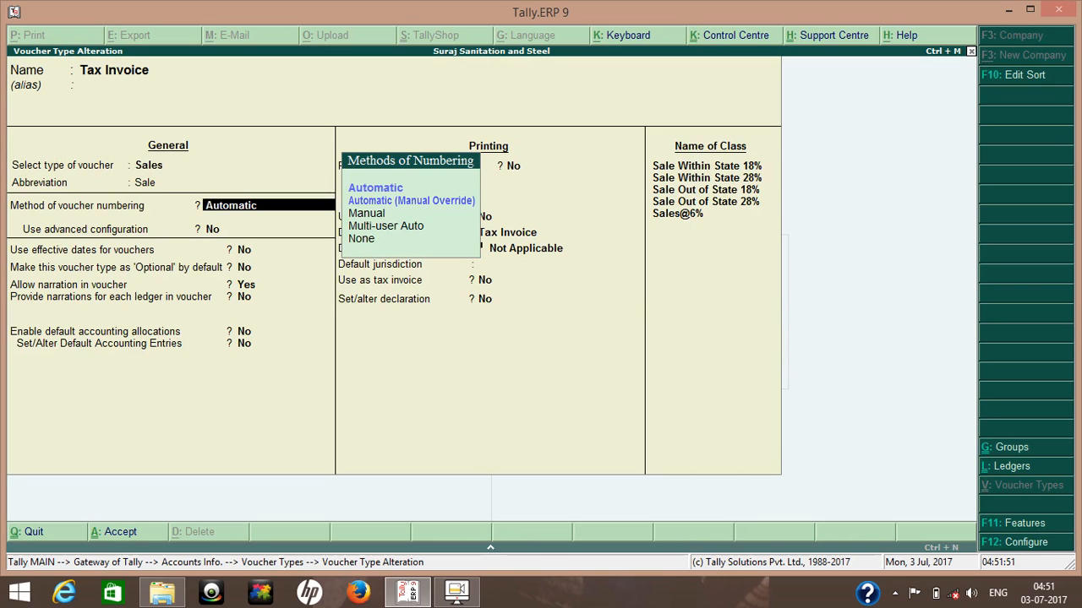
{"action": "key", "text": "Return"}
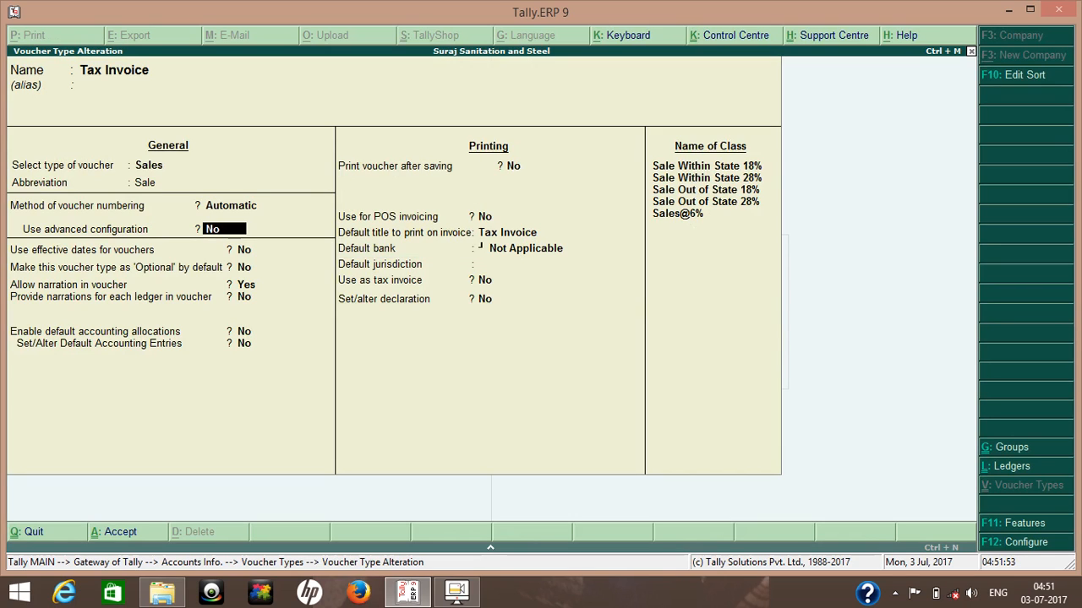
{"action": "key", "text": "y"}
{"action": "key", "text": "Return"}
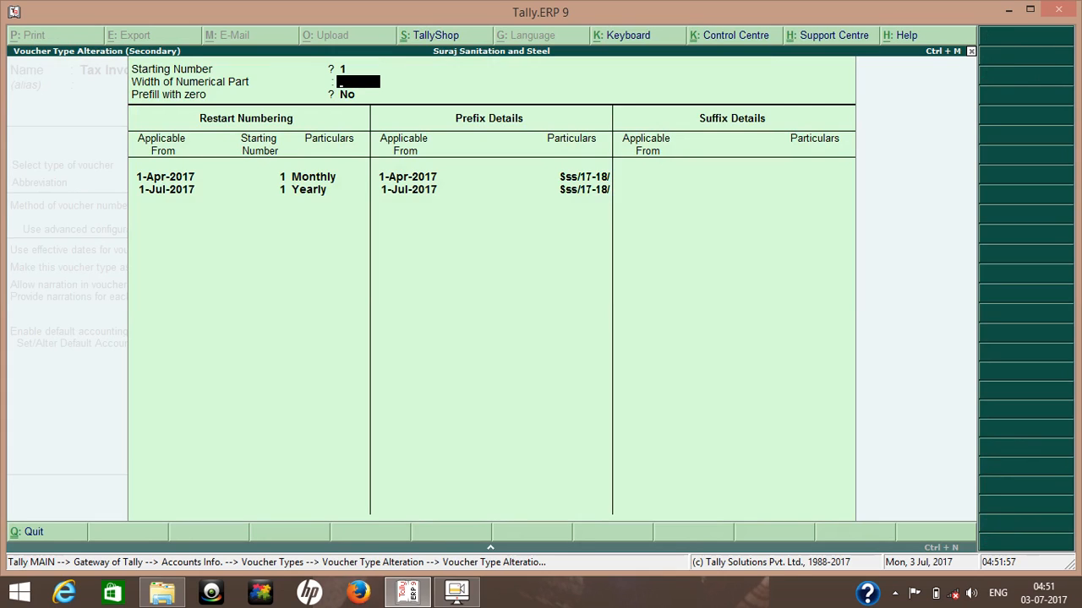
Keep the starting number at 1, the width of numerical part at 0 and Prefill with zero at No.
{"action": "key", "text": "Up"}
{"action": "key", "text": "Return"}
{"action": "key", "text": "Return"}
{"action": "key", "text": "Return"}
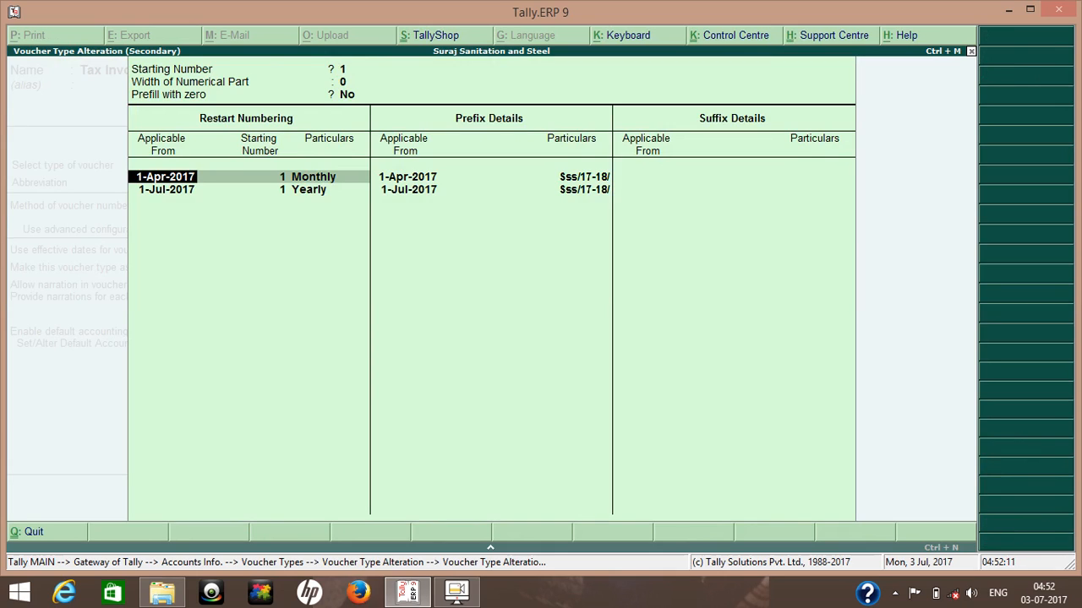
Keep the restart numbering rows at 1 Monthly from 1-Apr-2017 and 1 Yearly from 1-Jul-2017.
{"action": "key", "text": "Return"}
{"action": "key", "text": "Return"}
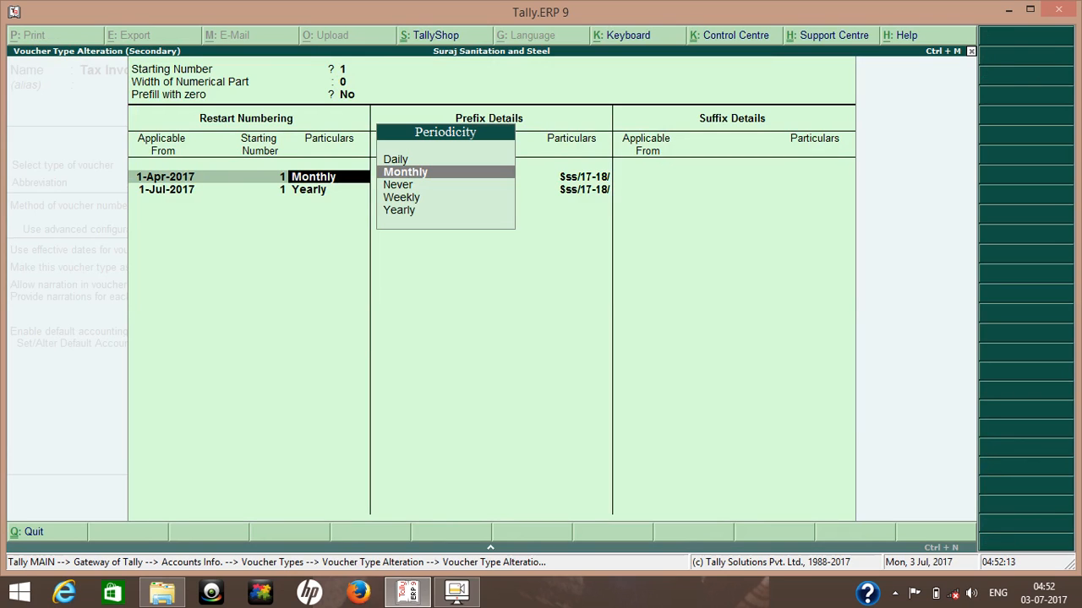
{"action": "key", "text": "Return"}
{"action": "key", "text": "Return"}
{"action": "key", "text": "Return"}
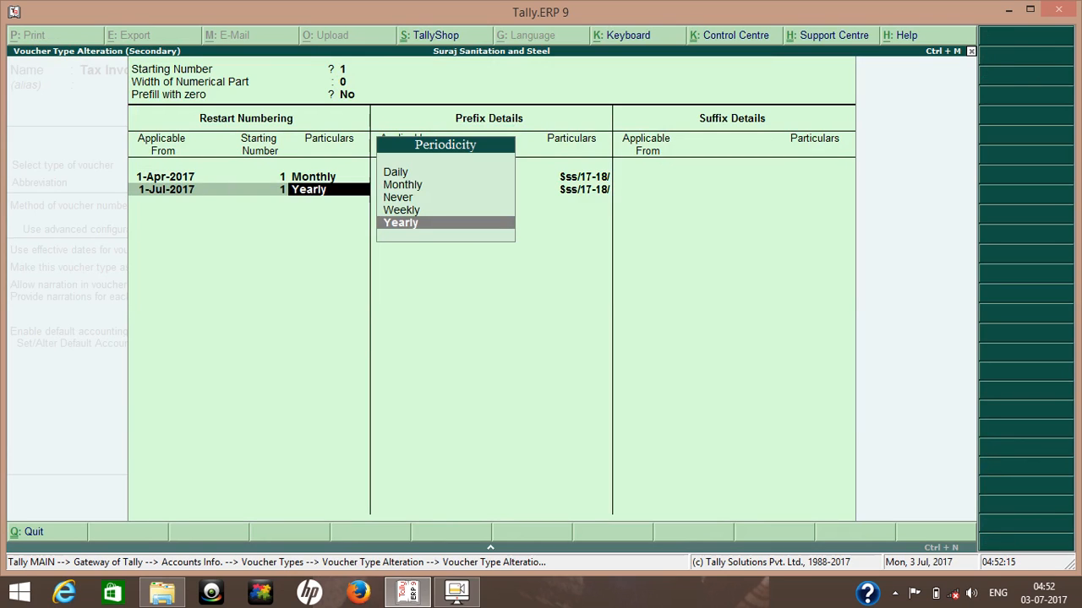
{"action": "key", "text": "Return"}
{"action": "key", "text": "Return"}
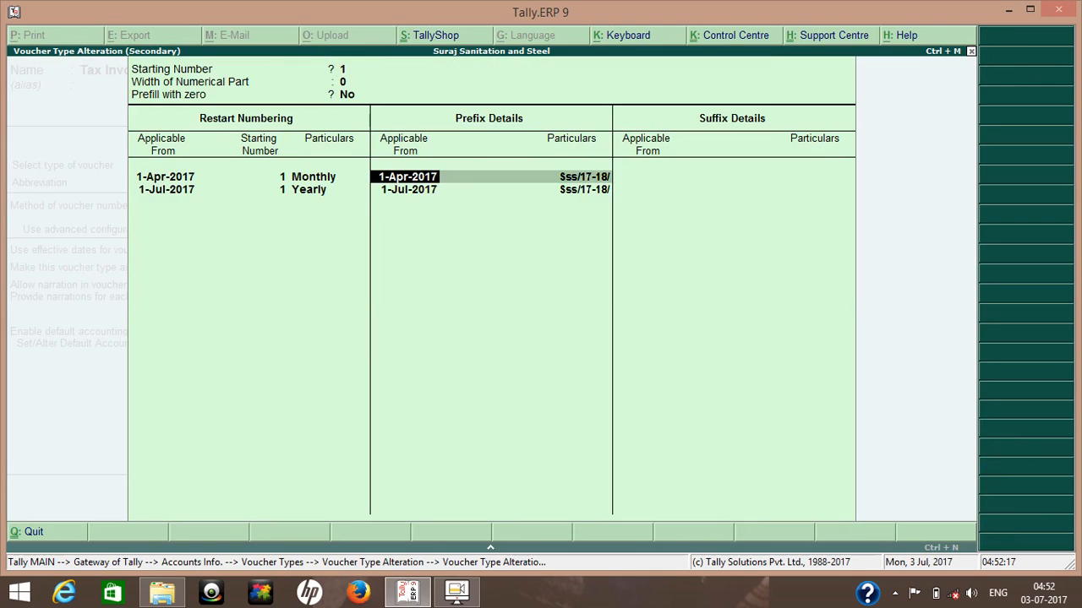
Change the 1-Apr-2017 restart numbering row to Yearly and keep the 1-Jul-2017 row at Yearly.
{"action": "key", "text": "BackSpace"}
{"action": "key", "text": "BackSpace"}
{"action": "key", "text": "BackSpace"}
{"action": "key", "text": "BackSpace"}
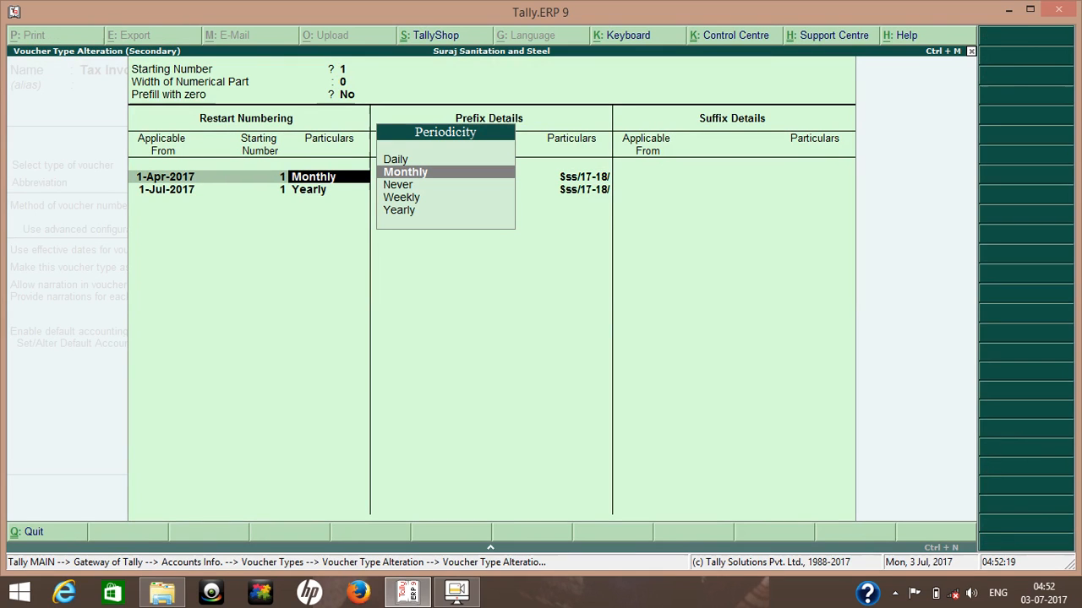
{"action": "key", "text": "Return"}
{"action": "key", "text": "Return"}
{"action": "key", "text": "BackSpace"}
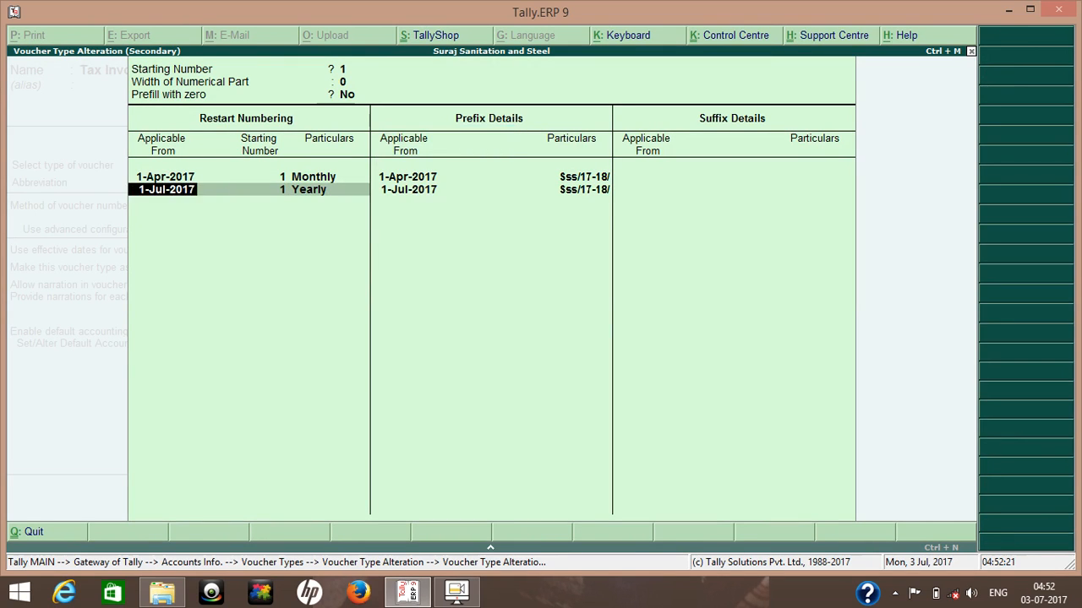
{"action": "key", "text": "BackSpace"}
{"action": "key", "text": "Return"}
{"action": "key", "text": "BackSpace"}
{"action": "key", "text": "Down"}
{"action": "key", "text": "Down"}
{"action": "key", "text": "Down"}
{"action": "key", "text": "Return"}
{"action": "key", "text": "Return"}
{"action": "key", "text": "Return"}
{"action": "key", "text": "Return"}
{"action": "key", "text": "Return"}
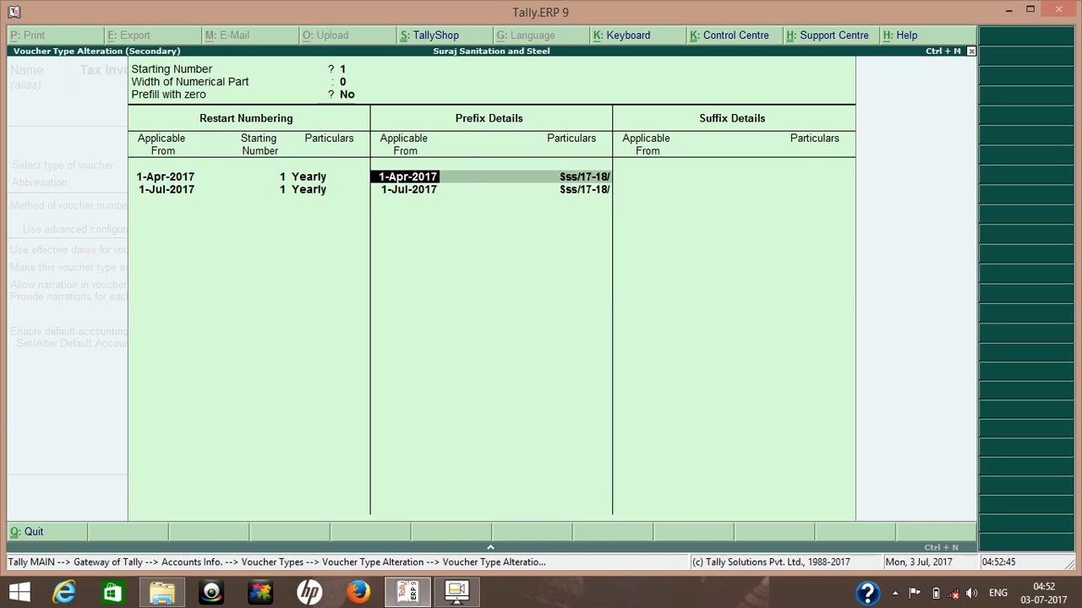
Keep the prefix Sss/17-18/ for 1-Apr-2017 and 1-Jul-2017, leave the suffix details blank and accept the numbering configuration.
{"action": "key", "text": "Return"}
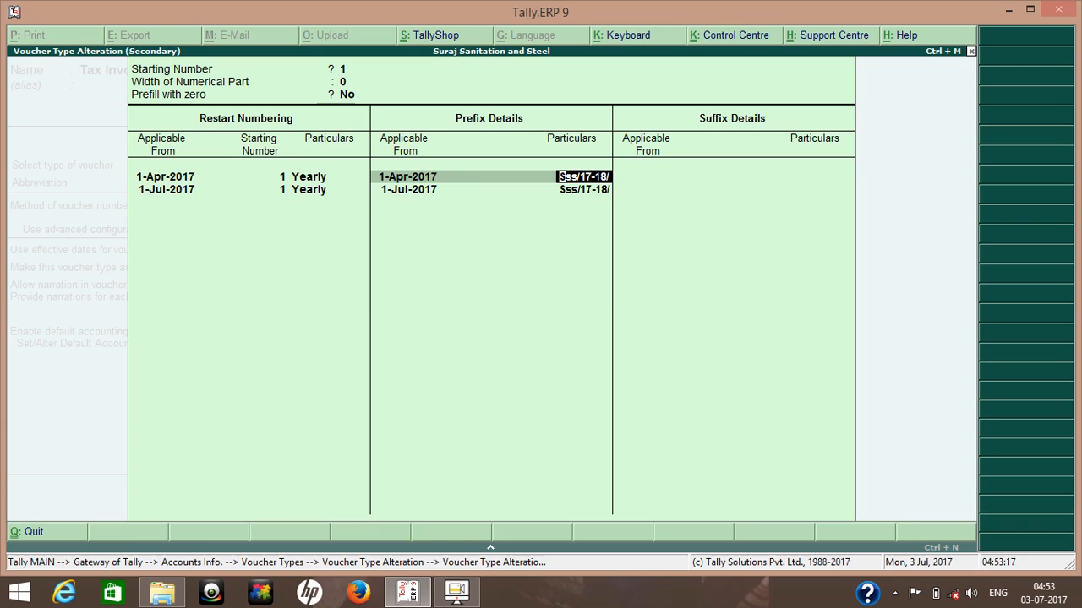
{"action": "key", "text": "Return"}
{"action": "key", "text": "Return"}
{"action": "key", "text": "Return"}
{"action": "key", "text": "Return"}
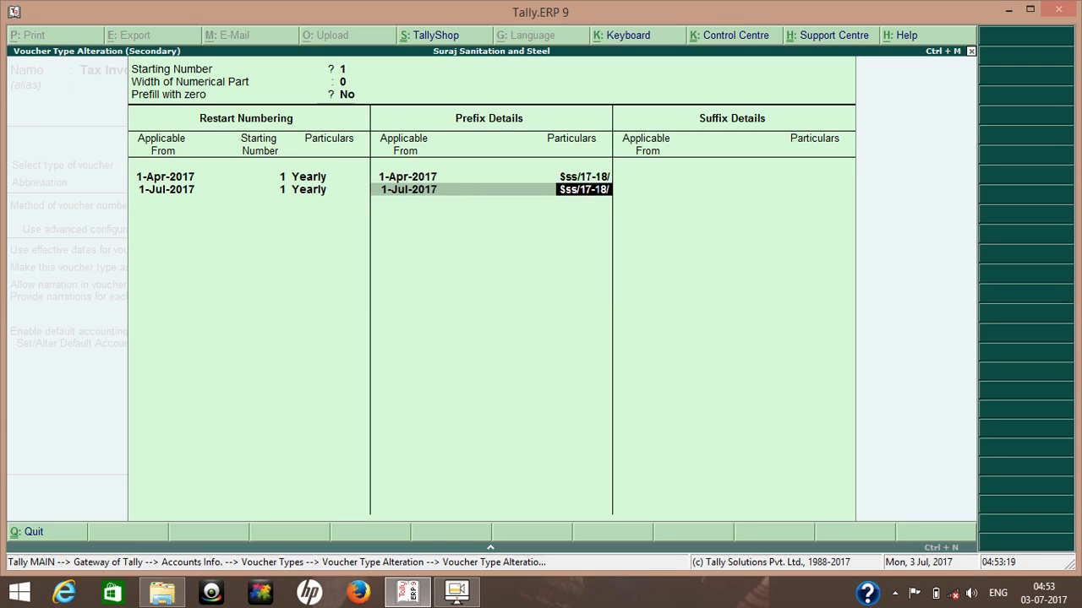
{"action": "key", "text": "Return"}
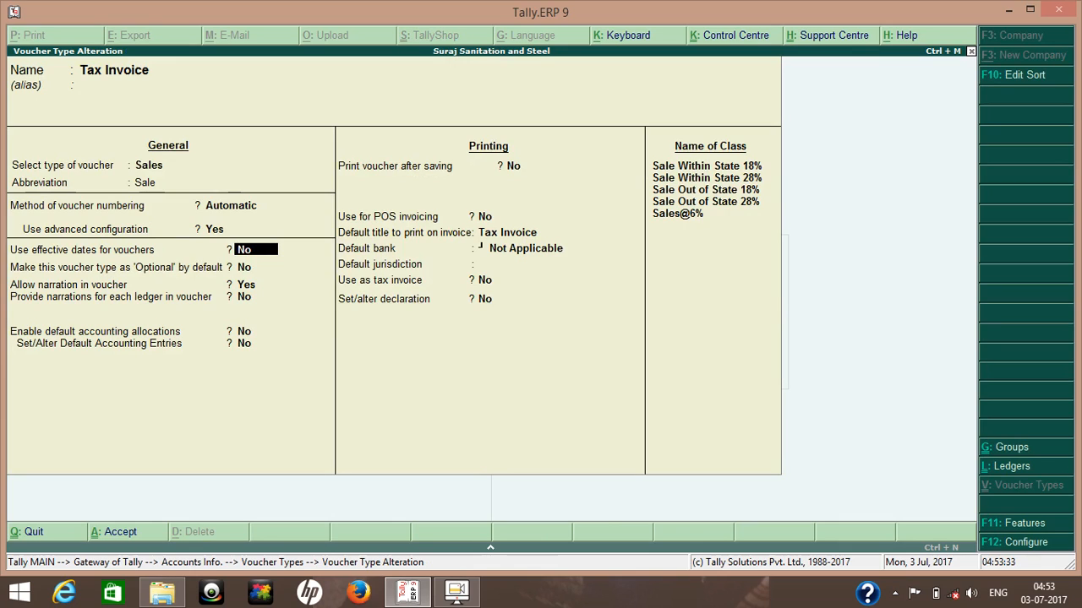
Keep effective dates, optional by default and per-ledger narrations at No, narration in voucher at Yes and default accounting allocations at No.
{"action": "key", "text": "Return"}
{"action": "key", "text": "Return"}
{"action": "key", "text": "Return"}
{"action": "key", "text": "Return"}
{"action": "key", "text": "Return"}
{"action": "key", "text": "Return"}
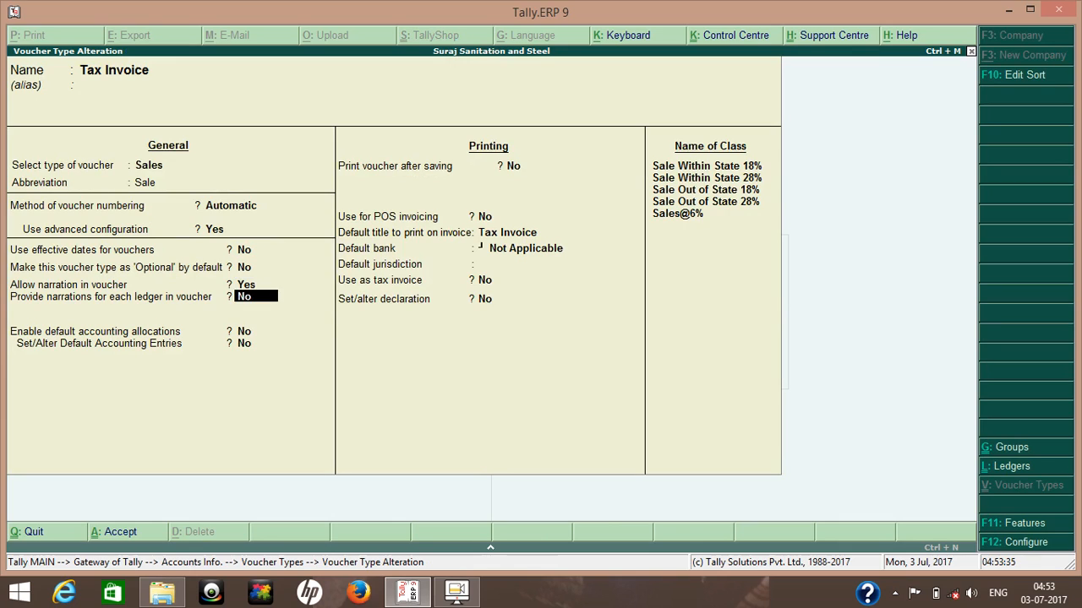
{"action": "key", "text": "Return"}
{"action": "key", "text": "BackSpace"}
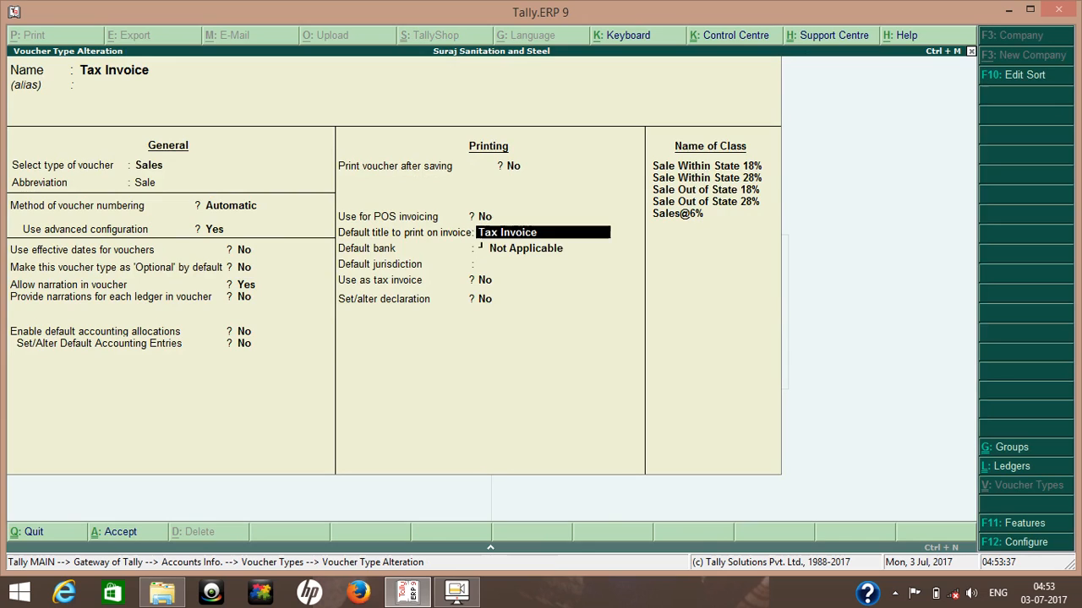
Keep the default print title Tax Invoice and default bank Not Applicable, and set Use as tax invoice to Yes.
{"action": "key", "text": "Return"}
{"action": "key", "text": "Return"}
{"action": "key", "text": "Return"}
{"action": "key", "text": "Return"}
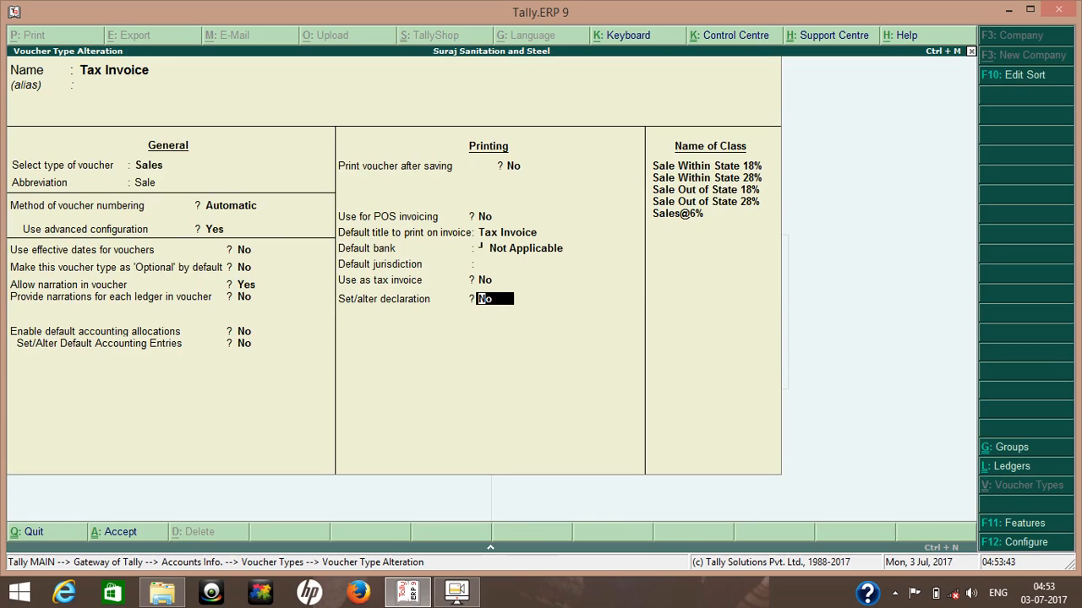
{"action": "key", "text": "Up"}
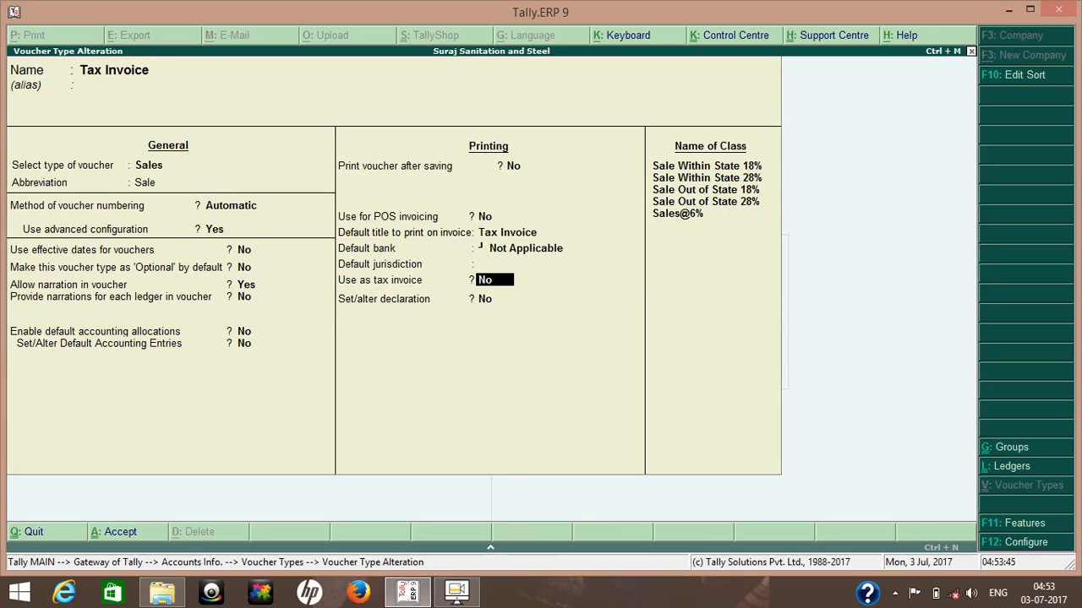
{"action": "type", "text": "y"}
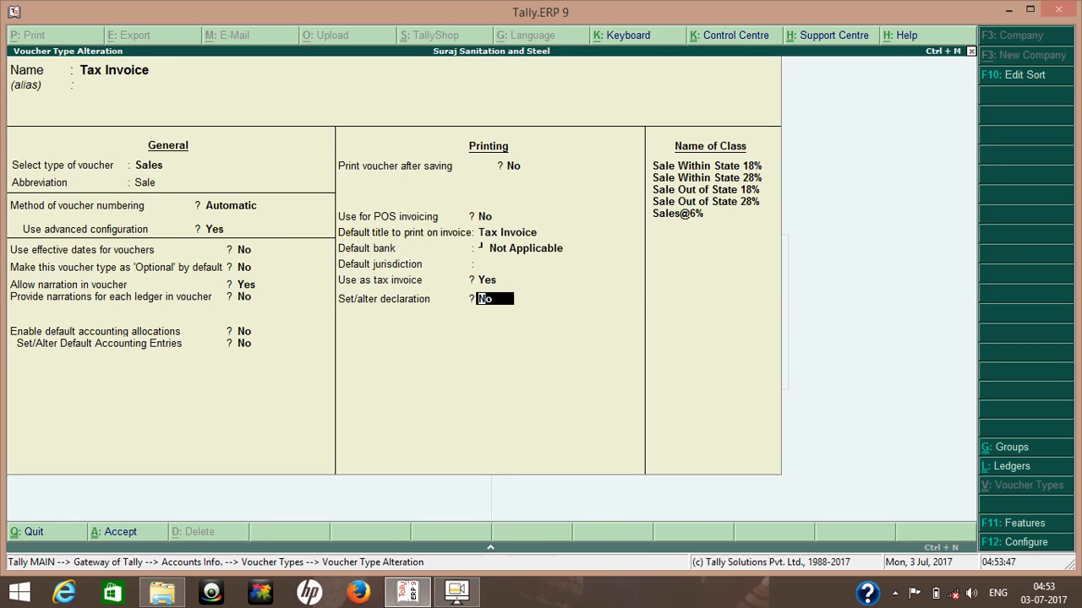
Set Set/alter declaration to Yes and accept the existing declaration text.
{"action": "type", "text": "y"}
{"action": "key", "text": "Return"}
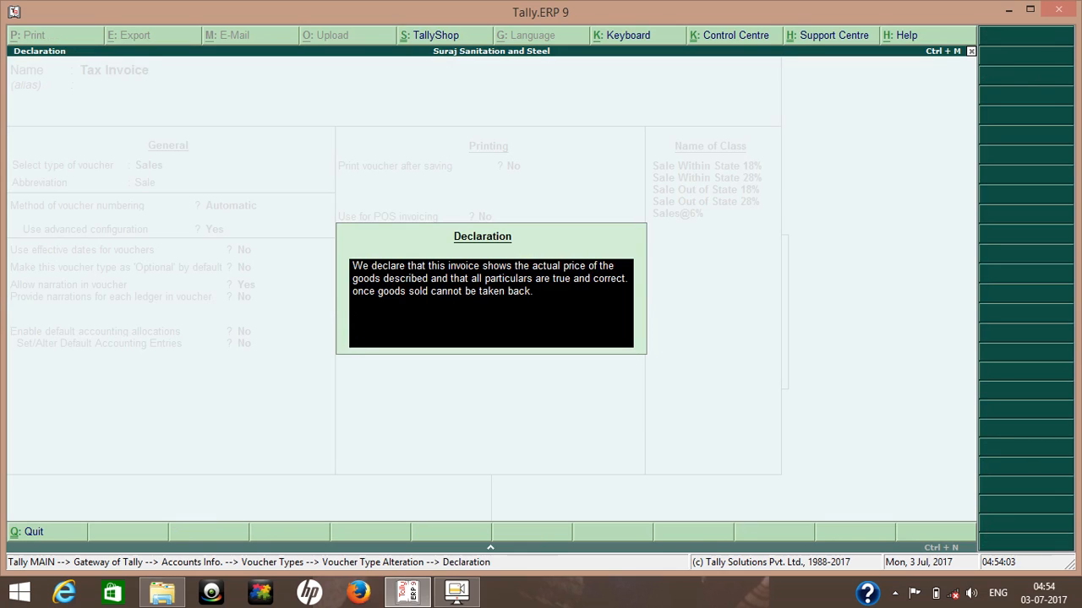
{"action": "key", "text": "Down"}
{"action": "key", "text": "Return"}
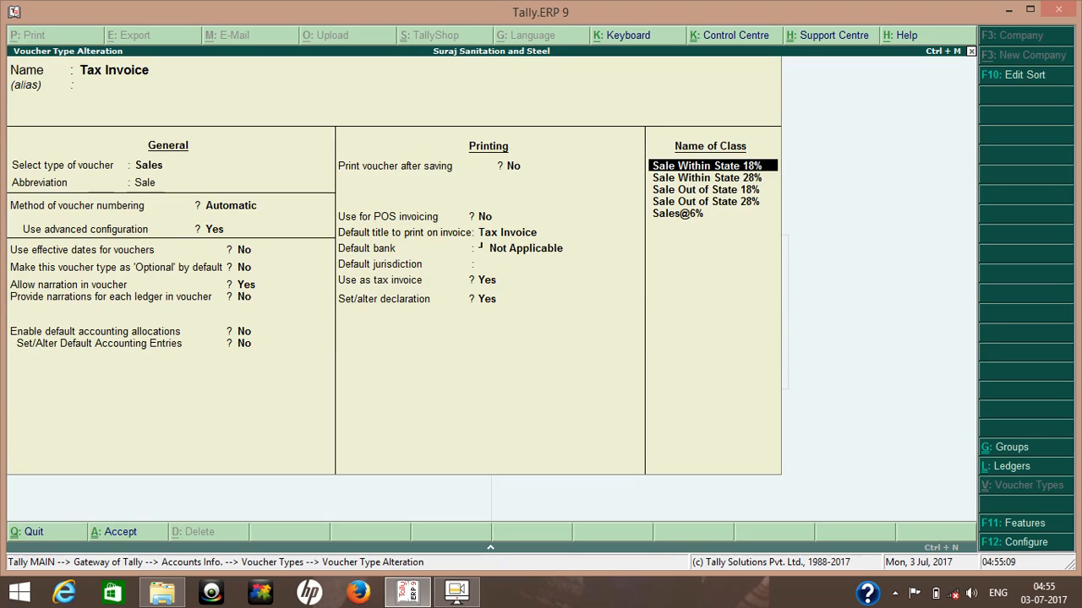
Open the Sale Within State 18% class and leave its excluded and included groups at End of List.
{"action": "key", "text": "Down"}
{"action": "key", "text": "Down"}
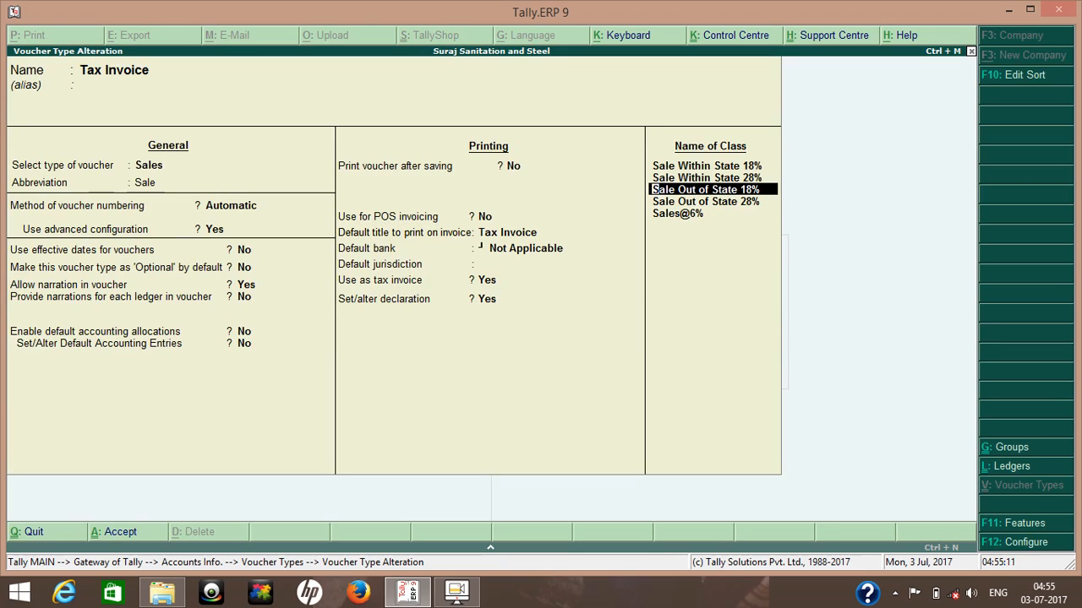
{"action": "key", "text": "Up"}
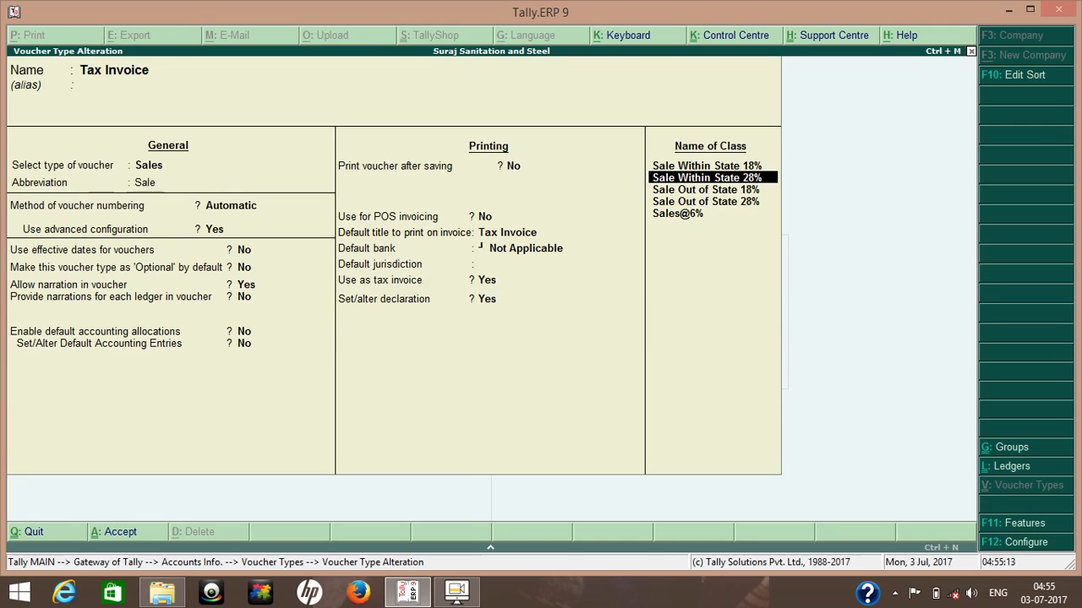
{"action": "key", "text": "Up"}
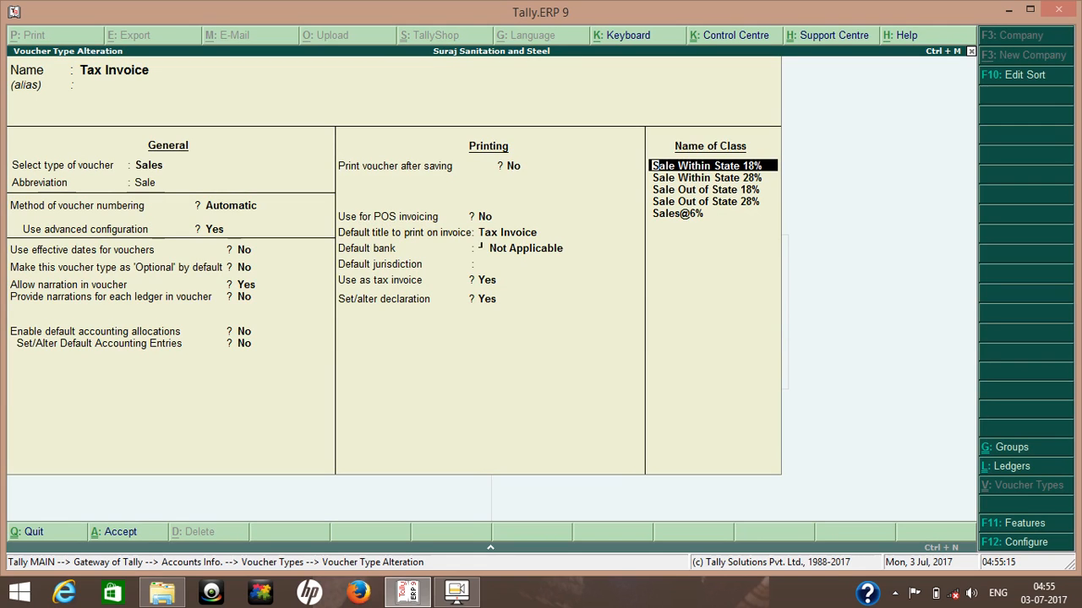
{"action": "key", "text": "Return"}
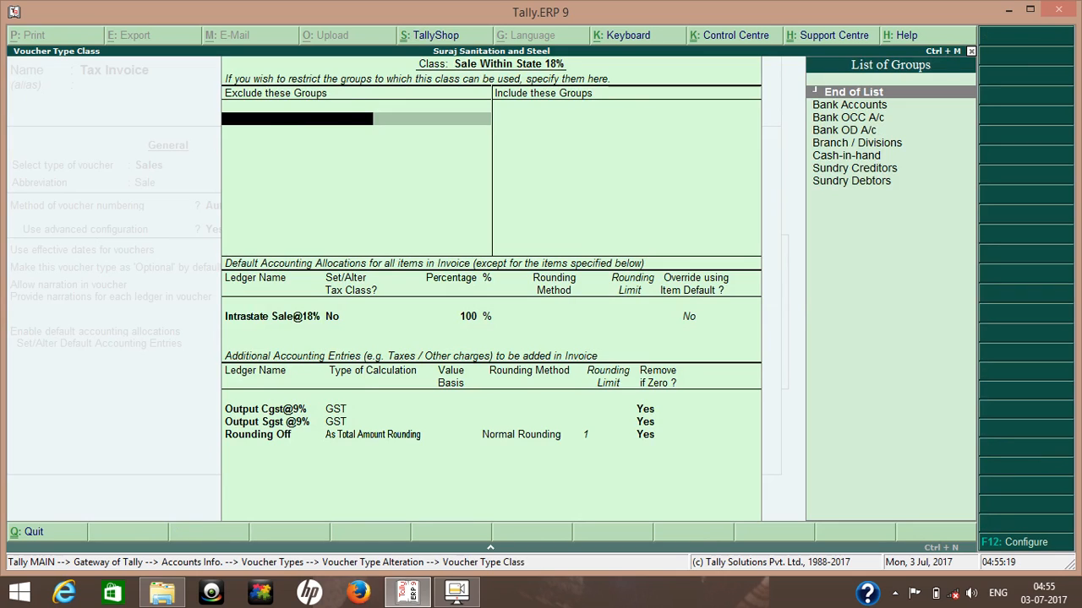
{"action": "key", "text": "Return"}
{"action": "key", "text": "Return"}
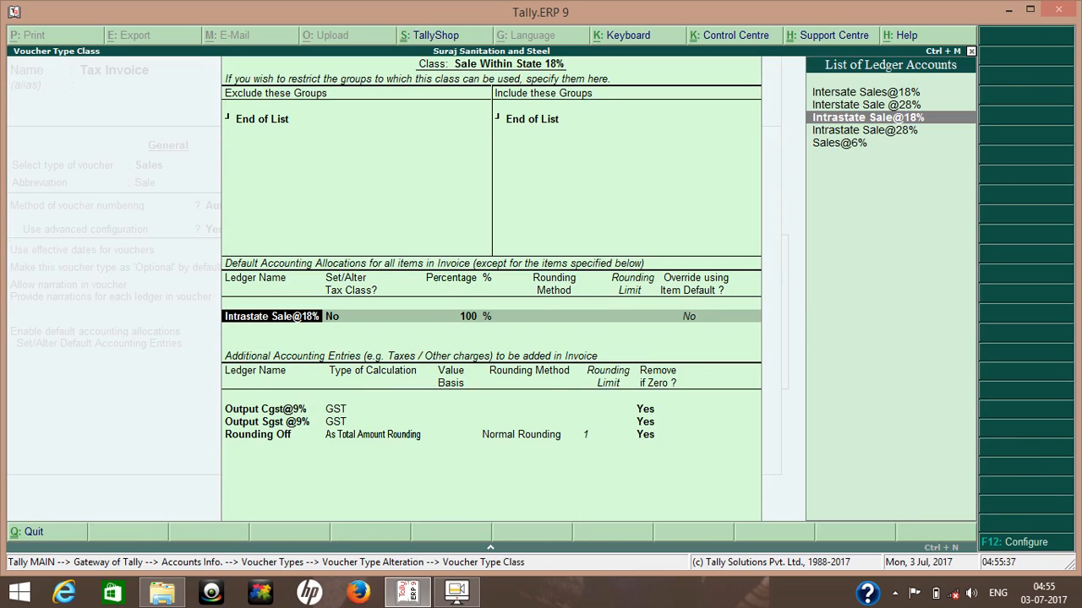
Keep Intrastate Sale@18% as the class's default allocation at 100% with the item default override at No.
{"action": "key", "text": "Return"}
{"action": "key", "text": "Return"}
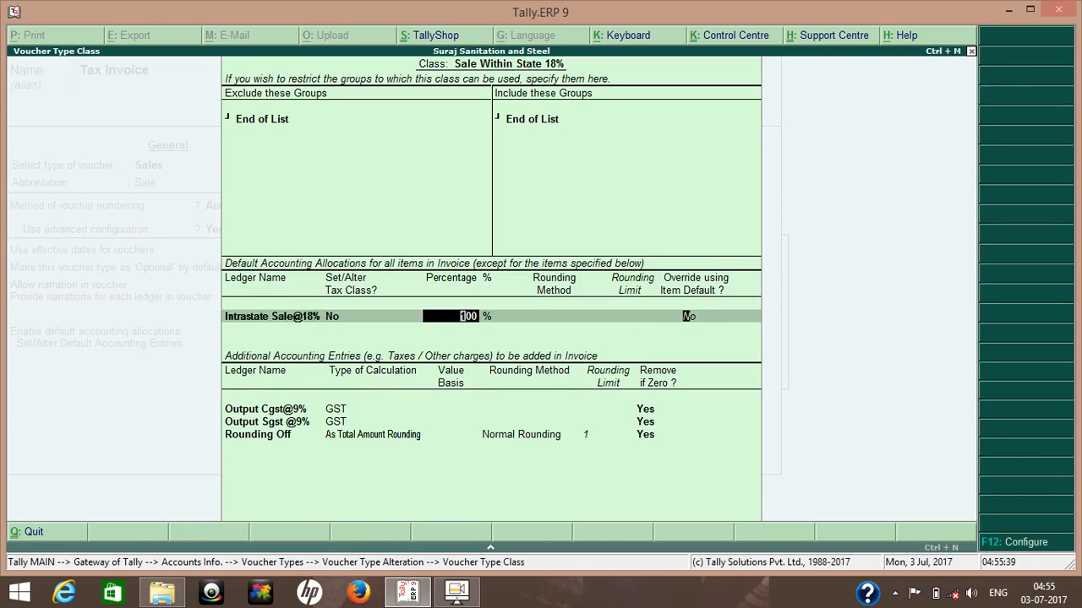
{"action": "key", "text": "Return"}
{"action": "key", "text": "Return"}
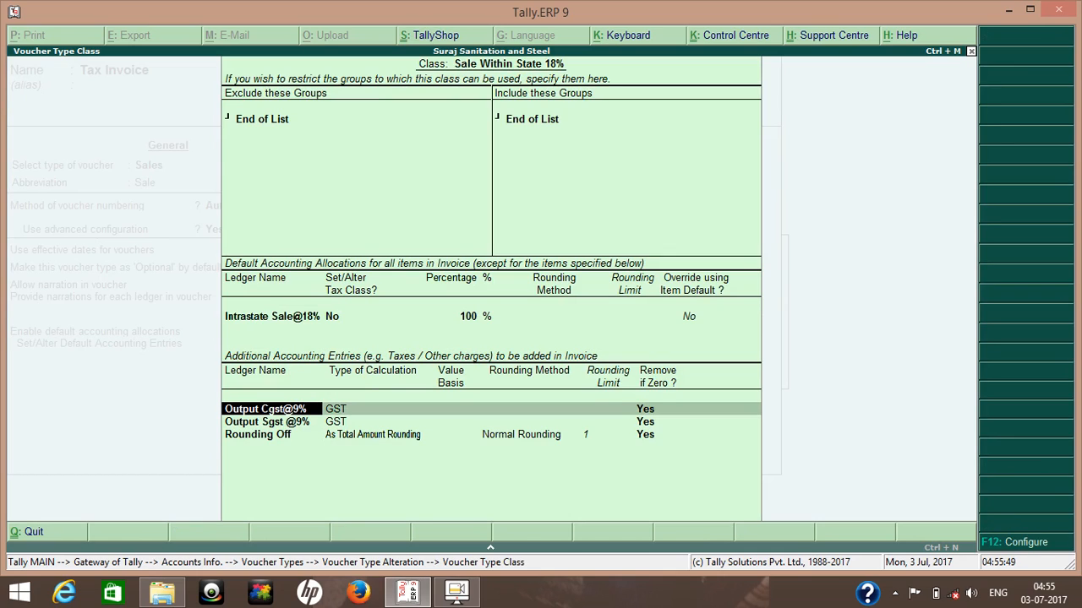
Keep Output Cgst@9% and Output Sgst @9% as additional accounting entries with Remove if Zero set to Yes.
{"action": "key", "text": "Return"}
{"action": "key", "text": "BackSpace"}
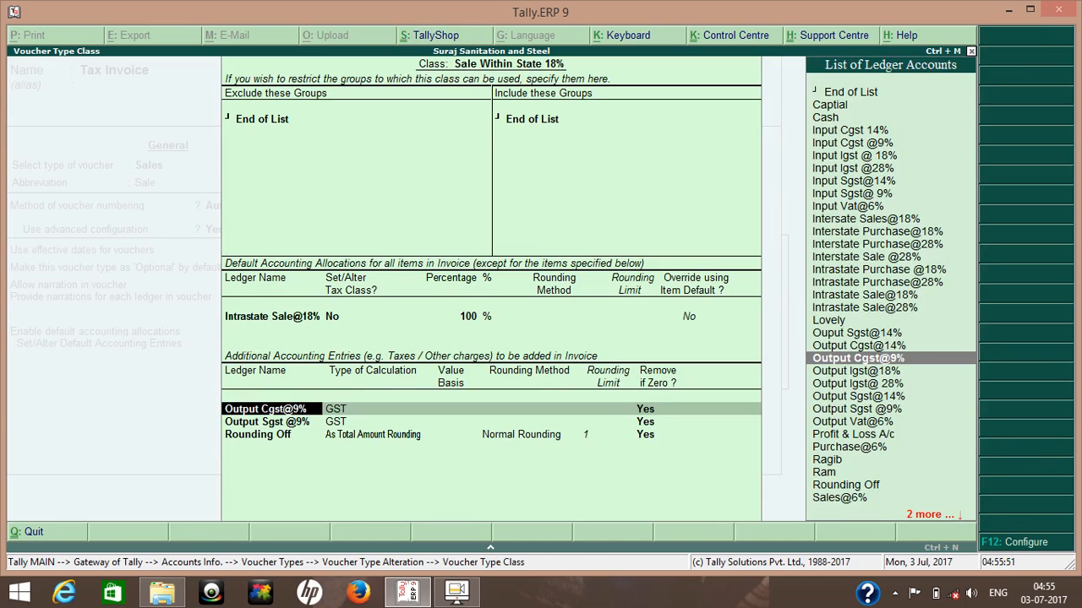
{"action": "key", "text": "Return"}
{"action": "key", "text": "Return"}
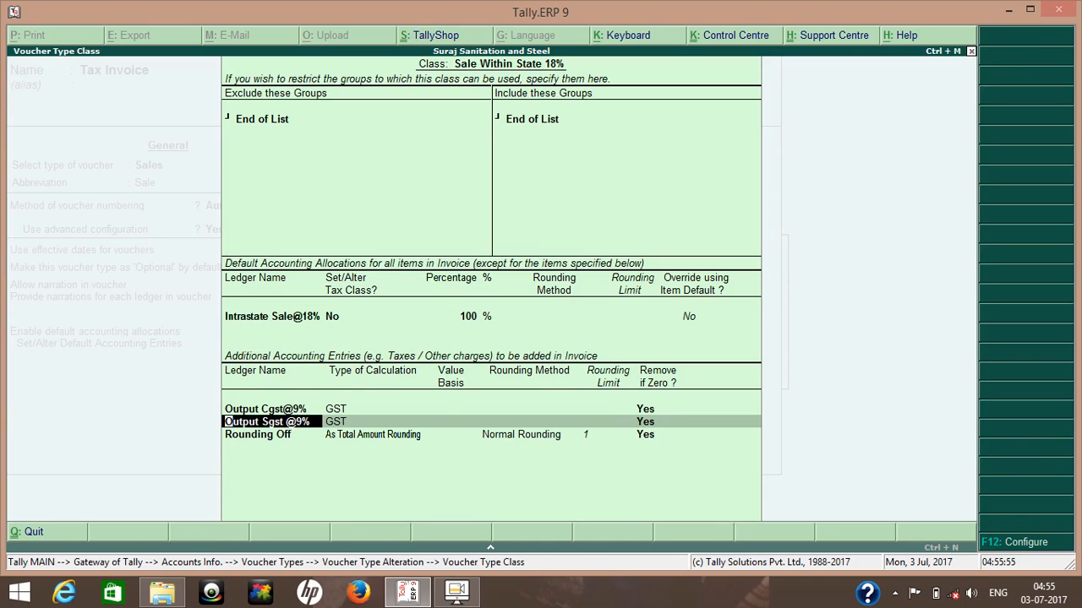
{"action": "key", "text": "Return"}
{"action": "key", "text": "BackSpace"}
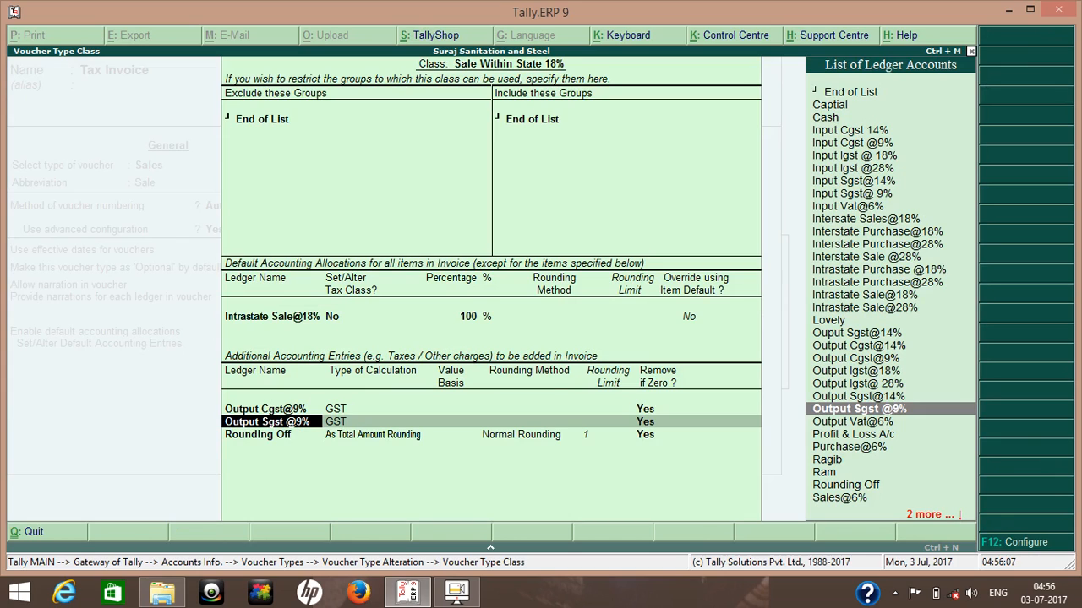
{"action": "key", "text": "Return"}
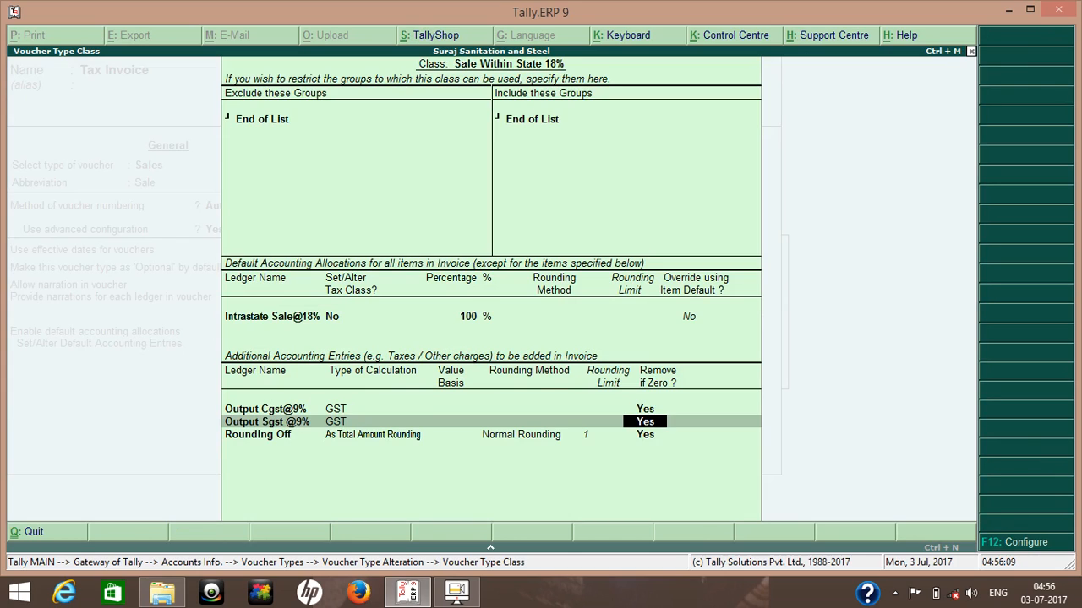
{"action": "key", "text": "Return"}
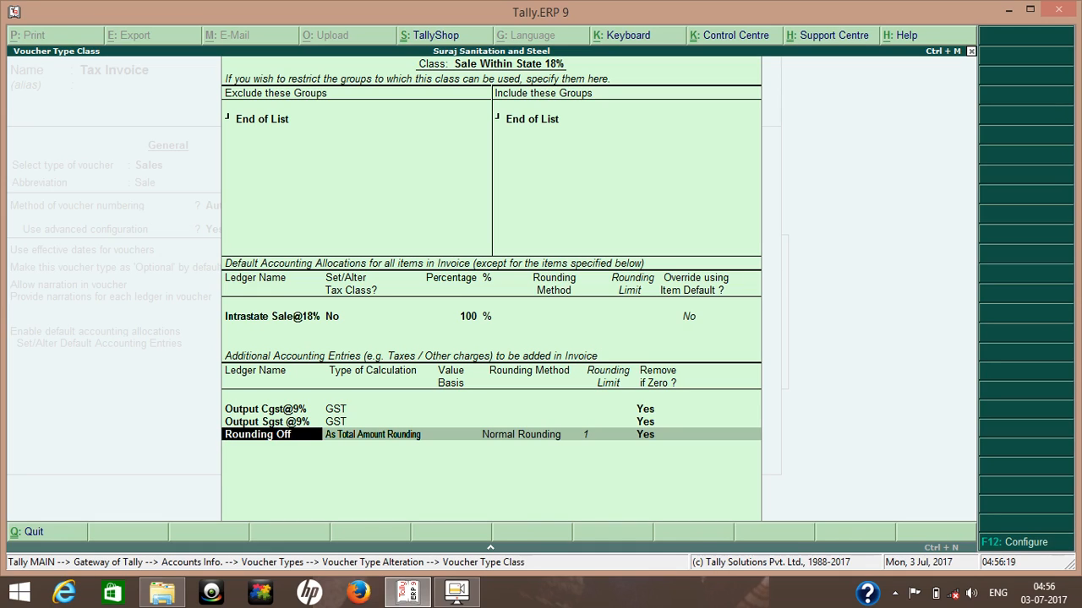
Keep Rounding Off at As Total Amount Rounding, Normal Rounding and limit 1, and accept the Sale Within State 18% class.
{"action": "key", "text": "Return"}
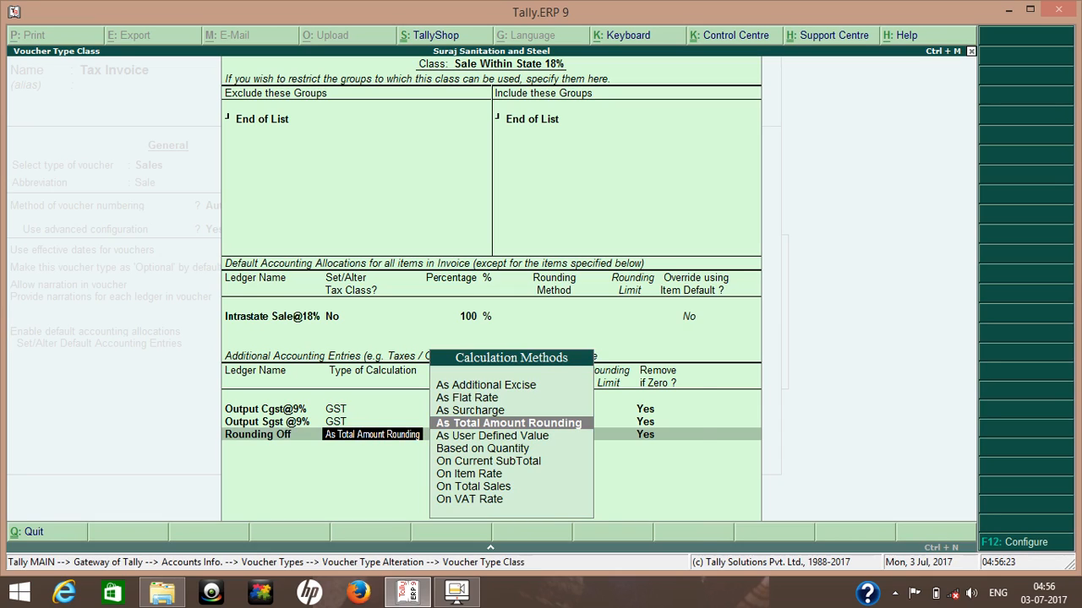
{"action": "key", "text": "Return"}
{"action": "key", "text": "Return"}
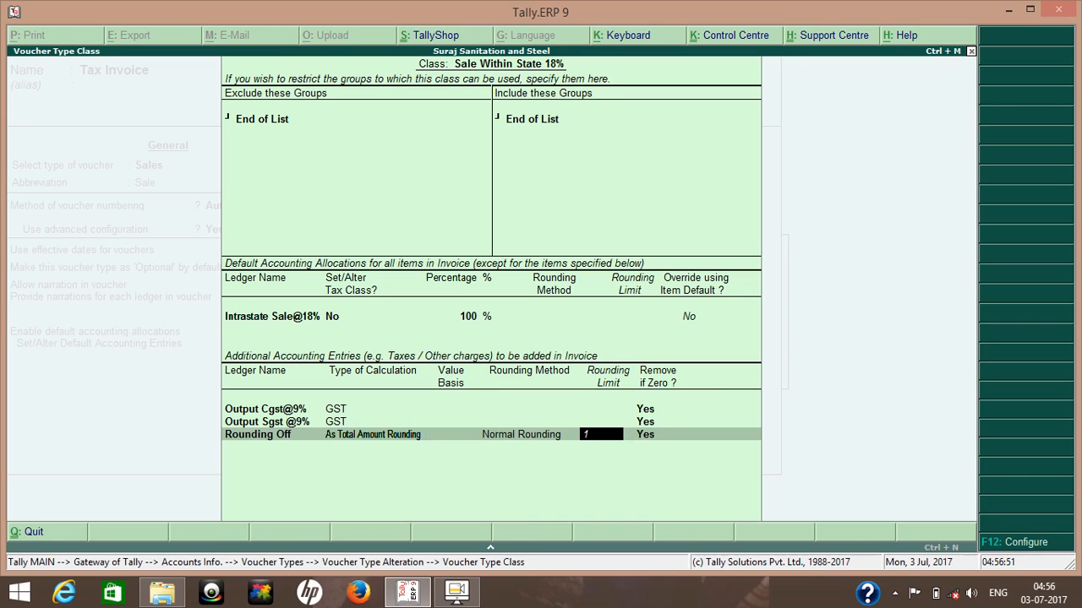
{"action": "key", "text": "Return"}
{"action": "key", "text": "Return"}
{"action": "key", "text": "Return"}
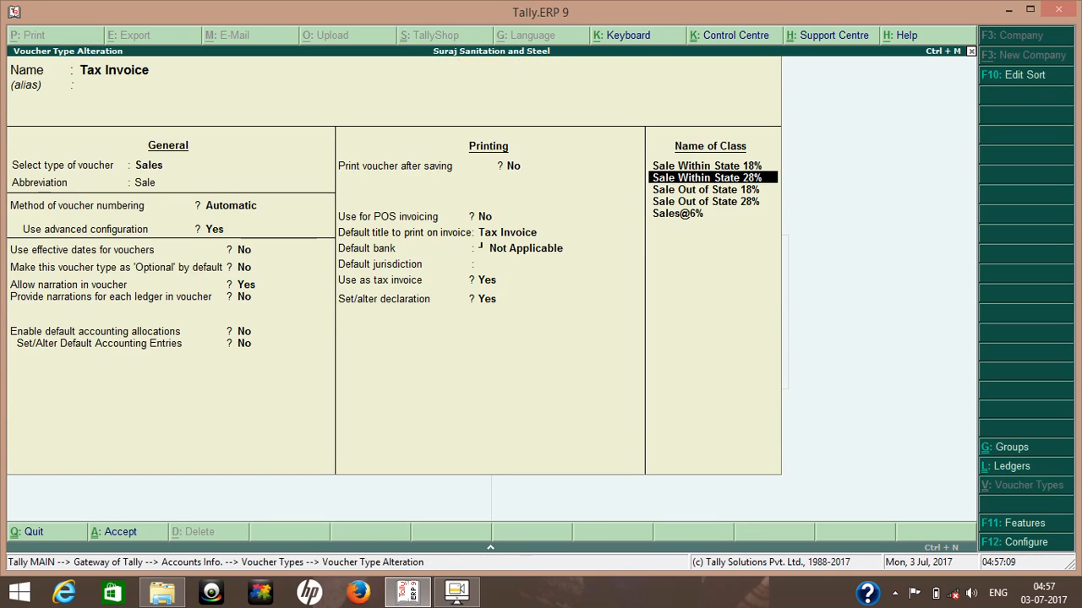
Open the Sale Within State 28% class, restrict no groups and keep Intrastate Sale@28% allocated at 100%.
{"action": "key", "text": "Return"}
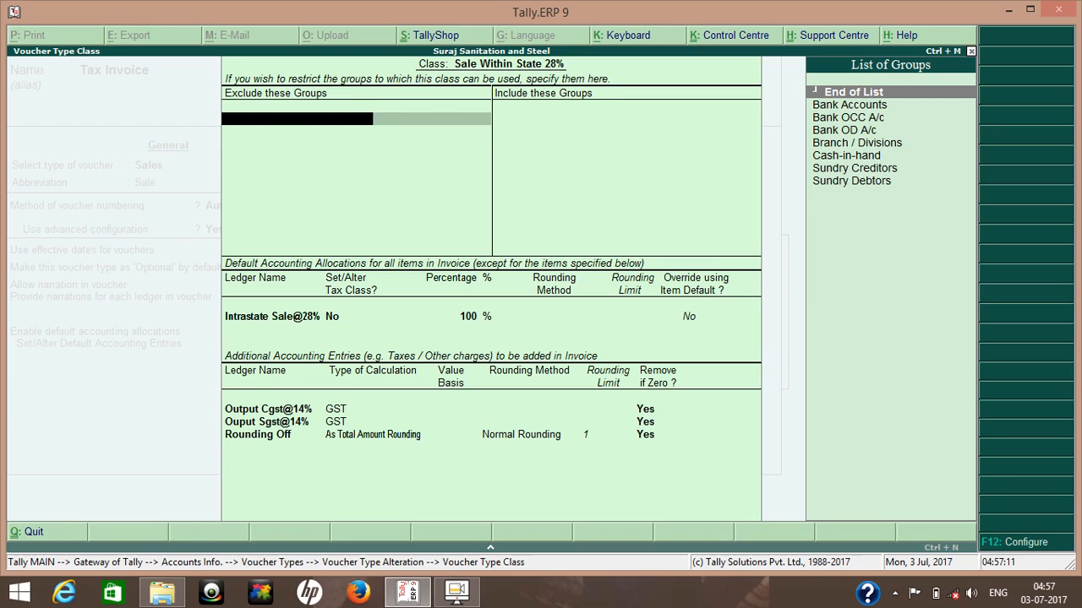
{"action": "key", "text": "Return"}
{"action": "key", "text": "Return"}
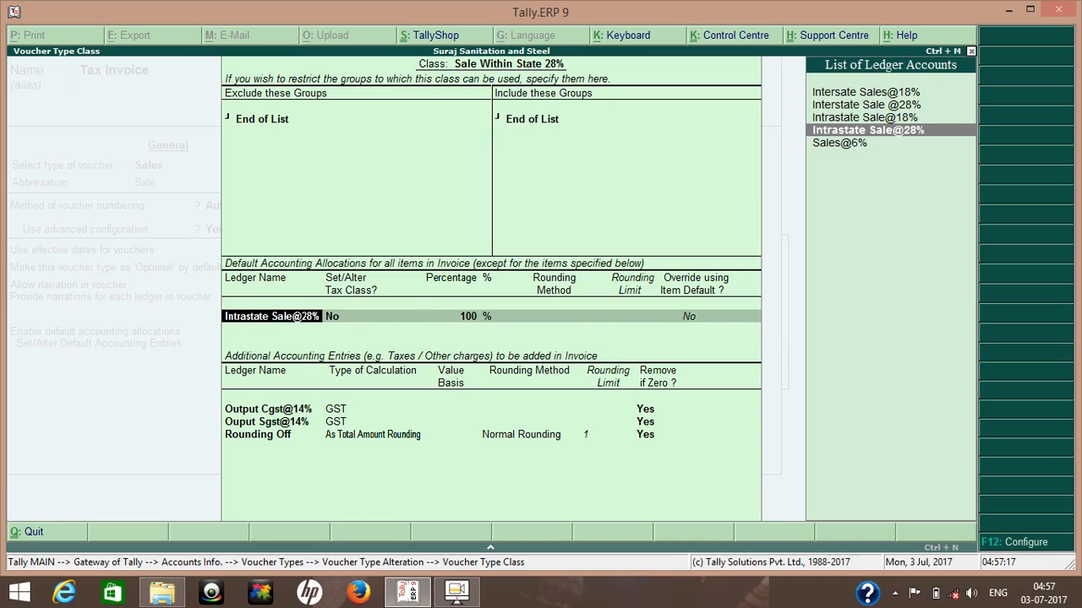
{"action": "key", "text": "Return"}
{"action": "key", "text": "Return"}
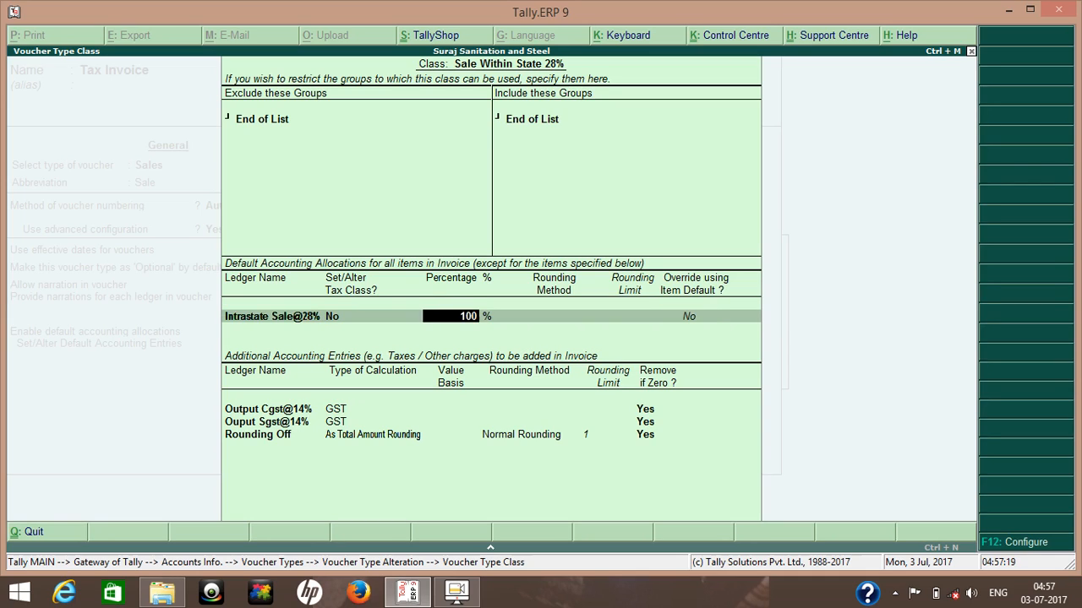
{"action": "key", "text": "Return"}
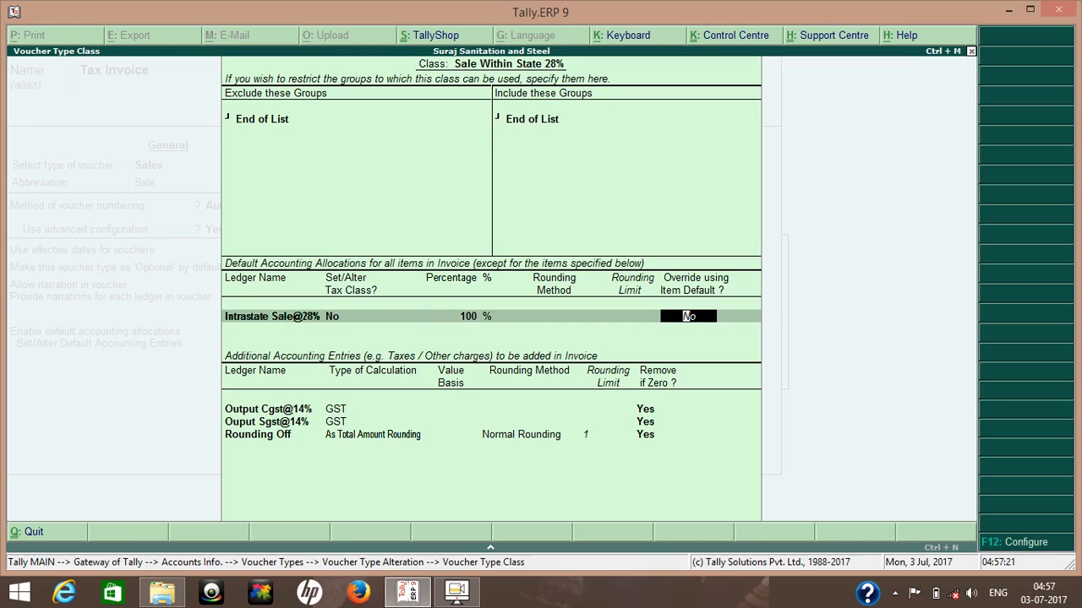
{"action": "key", "text": "Return"}
Keep the Output Cgst@14%, Ouput Sgst@14% and Rounding Off entries and accept the Sale Within State 28% class.
{"action": "key", "text": "Return"}
{"action": "key", "text": "Return"}
{"action": "key", "text": "Return"}
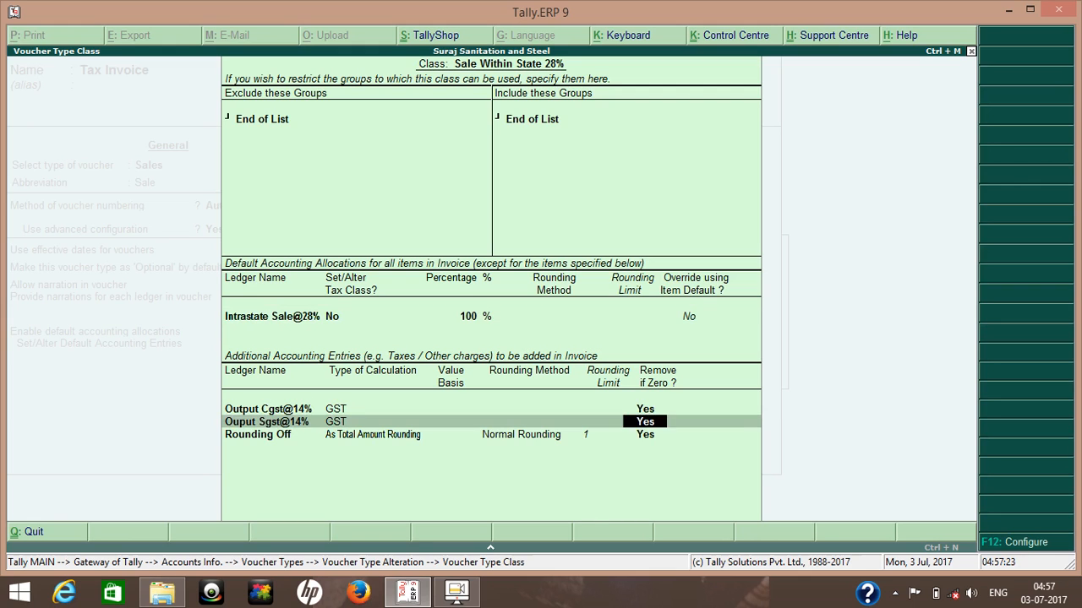
{"action": "key", "text": "Return"}
{"action": "key", "text": "Return"}
{"action": "key", "text": "Return"}
{"action": "key", "text": "Return"}
{"action": "key", "text": "Return"}
{"action": "key", "text": "Return"}
{"action": "key", "text": "Return"}
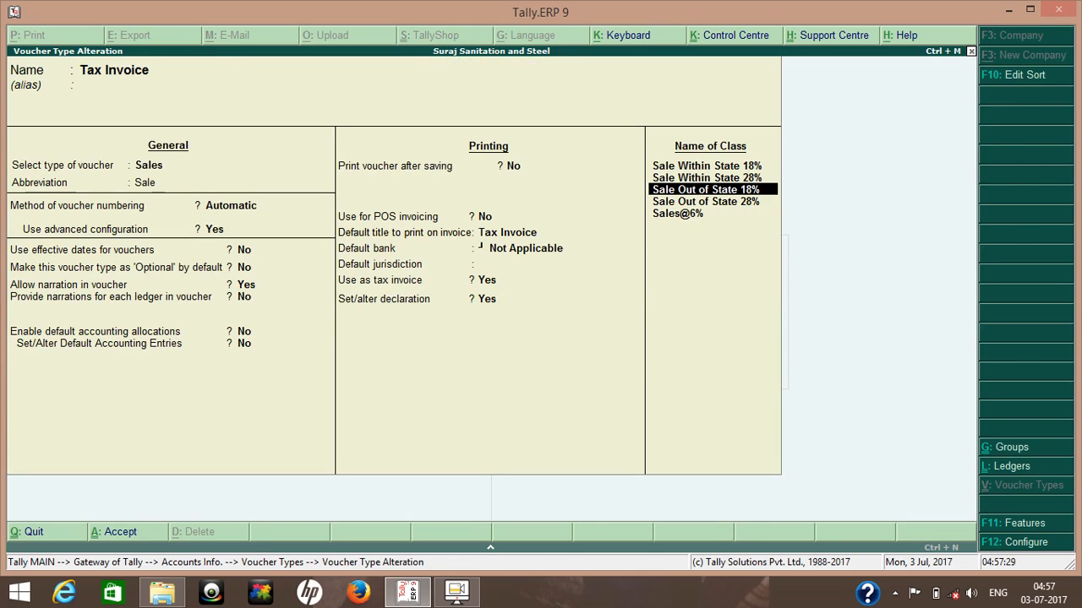
Open the Sale Out of State 18% class, restrict no groups and keep Intersate Sales@18% allocated at 100%.
{"action": "key", "text": "Return"}
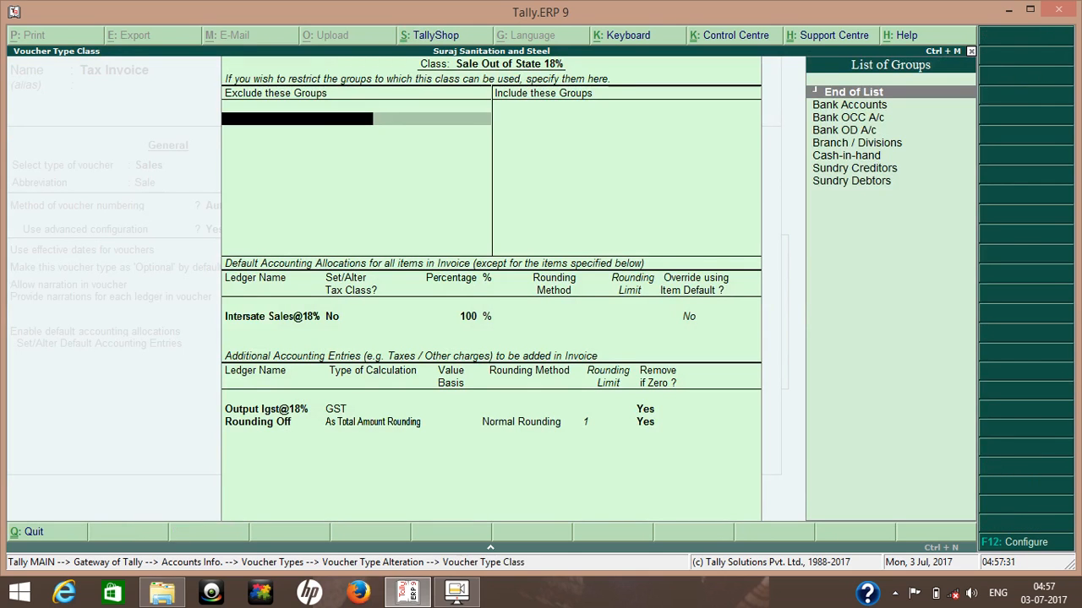
{"action": "key", "text": "Return"}
{"action": "key", "text": "Return"}
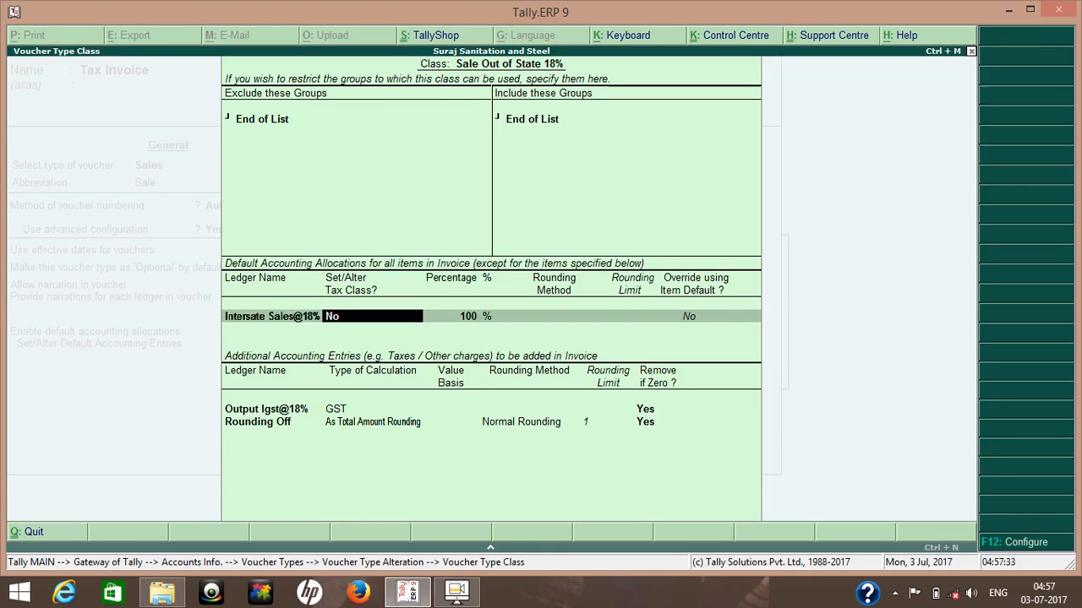
{"action": "key", "text": "Return"}
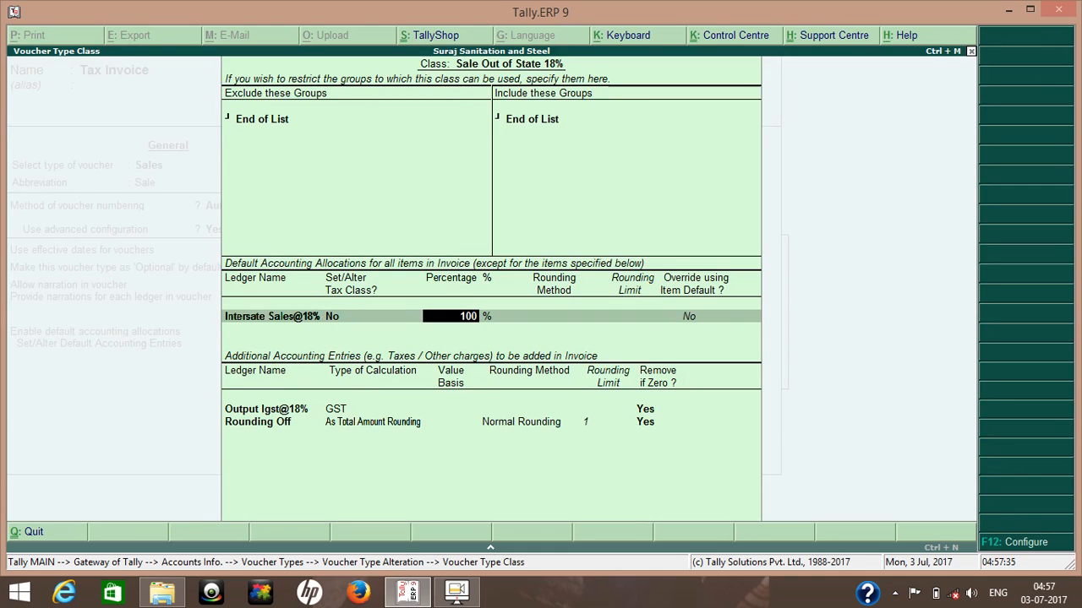
{"action": "key", "text": "Return"}
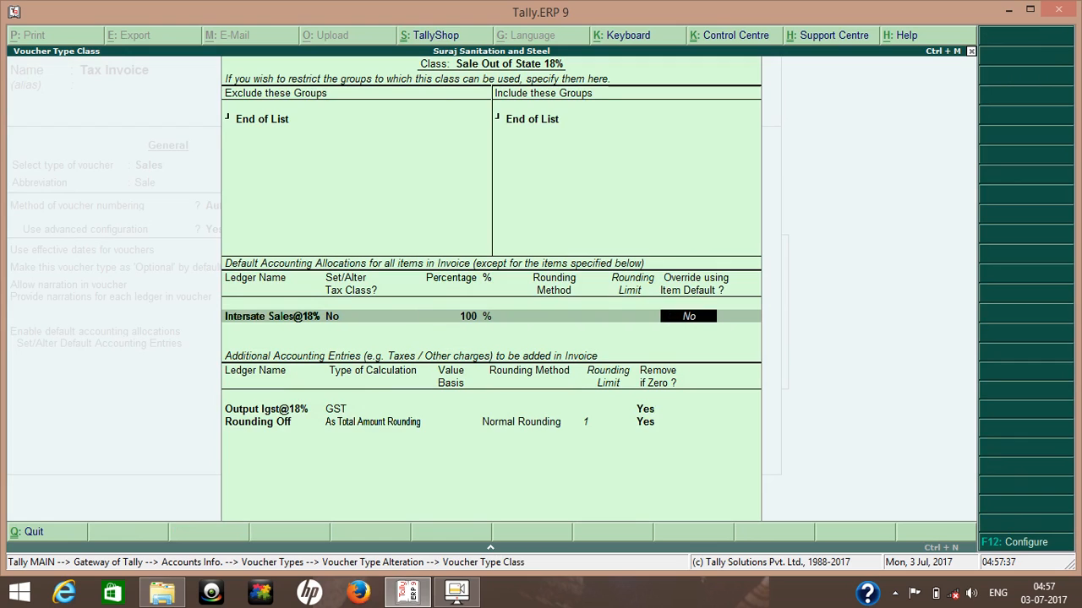
{"action": "key", "text": "Return"}
Keep the Output Igst@18% and Rounding Off entries and accept the Sale Out of State 18% class.
{"action": "key", "text": "Return"}
{"action": "key", "text": "Return"}
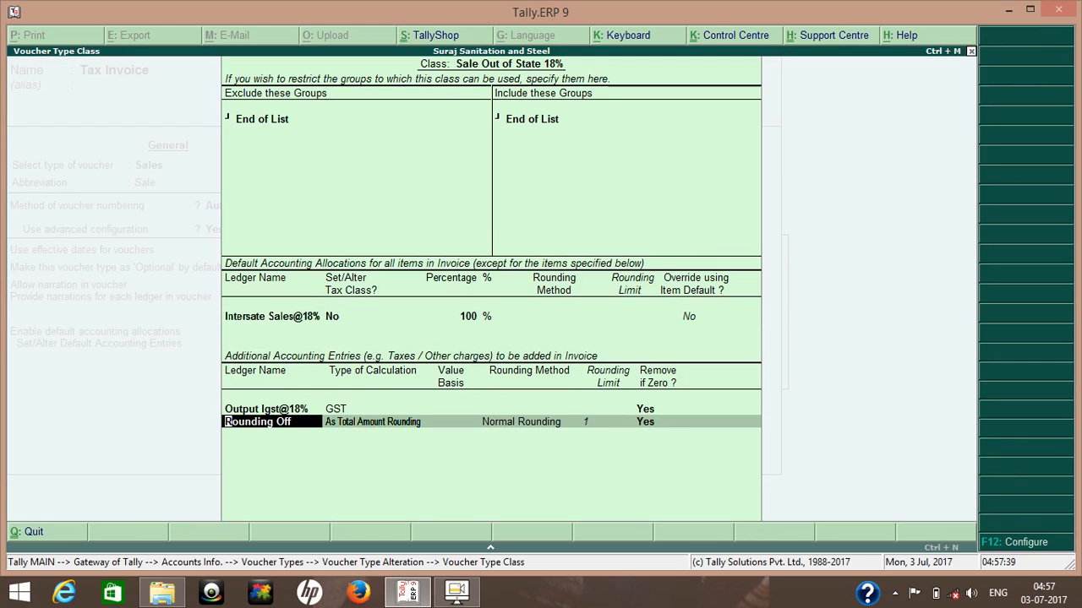
{"action": "key", "text": "Return"}
{"action": "key", "text": "Return"}
{"action": "key", "text": "Return"}
{"action": "key", "text": "Return"}
{"action": "key", "text": "Return"}
{"action": "key", "text": "Return"}
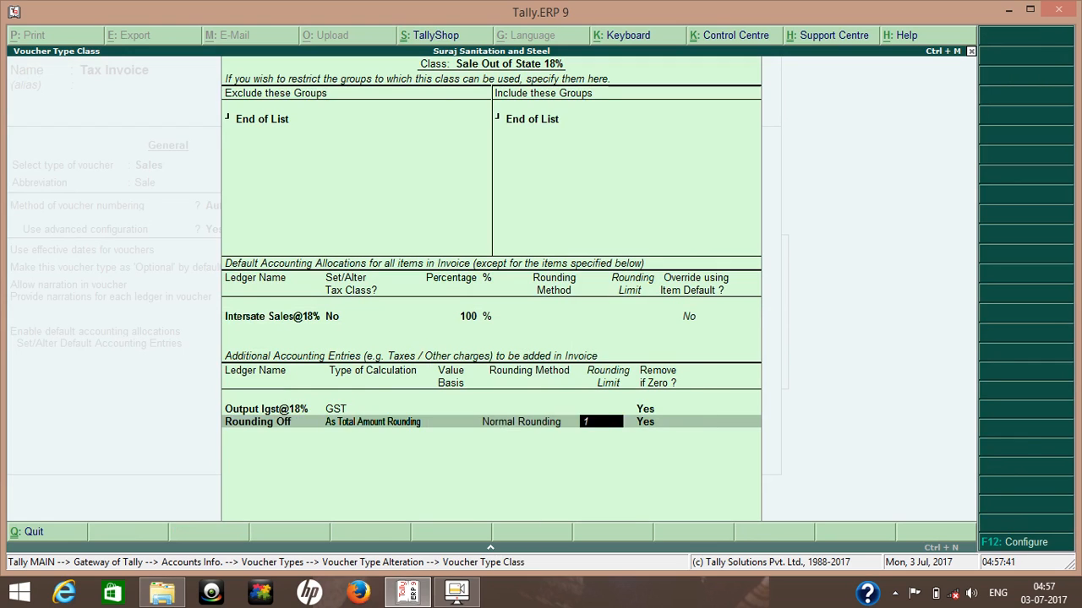
{"action": "key", "text": "Return"}
{"action": "key", "text": "Return"}
{"action": "key", "text": "Return"}
{"action": "key", "text": "Return"}
{"action": "key", "text": "Return"}
{"action": "key", "text": "Return"}
{"action": "key", "text": "Return"}
{"action": "key", "text": "Return"}
{"action": "key", "text": "Return"}
{"action": "key", "text": "Return"}
{"action": "key", "text": "Return"}
{"action": "key", "text": "Return"}
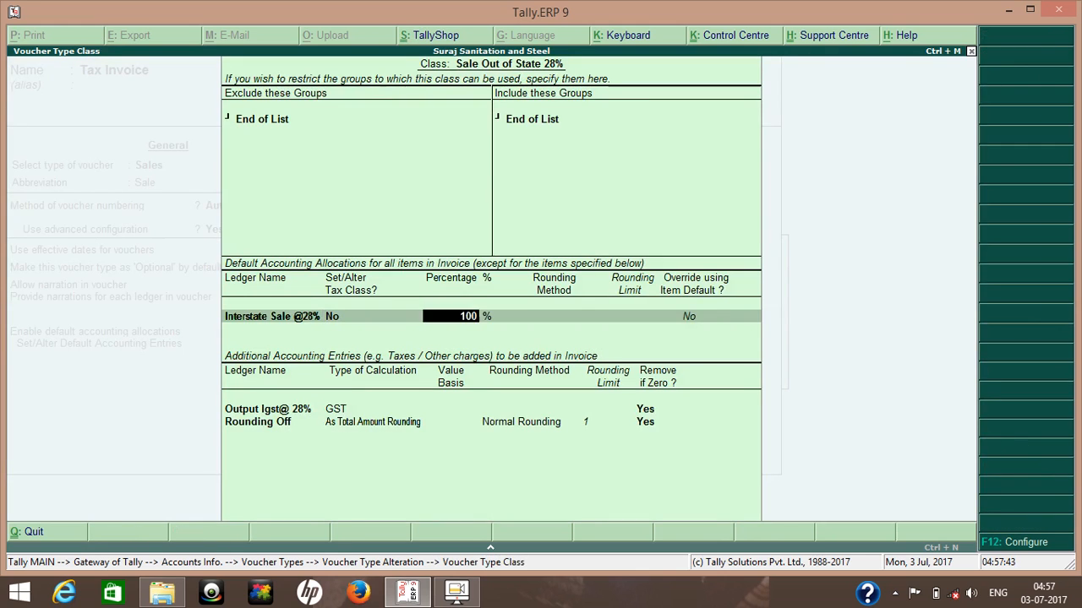
Keep the Output Igst@ 28% and Rounding Off entries and accept the Sale Out of State 28% class.
{"action": "key", "text": "Return"}
{"action": "key", "text": "Return"}
{"action": "key", "text": "Return"}
{"action": "key", "text": "Return"}
{"action": "key", "text": "Return"}
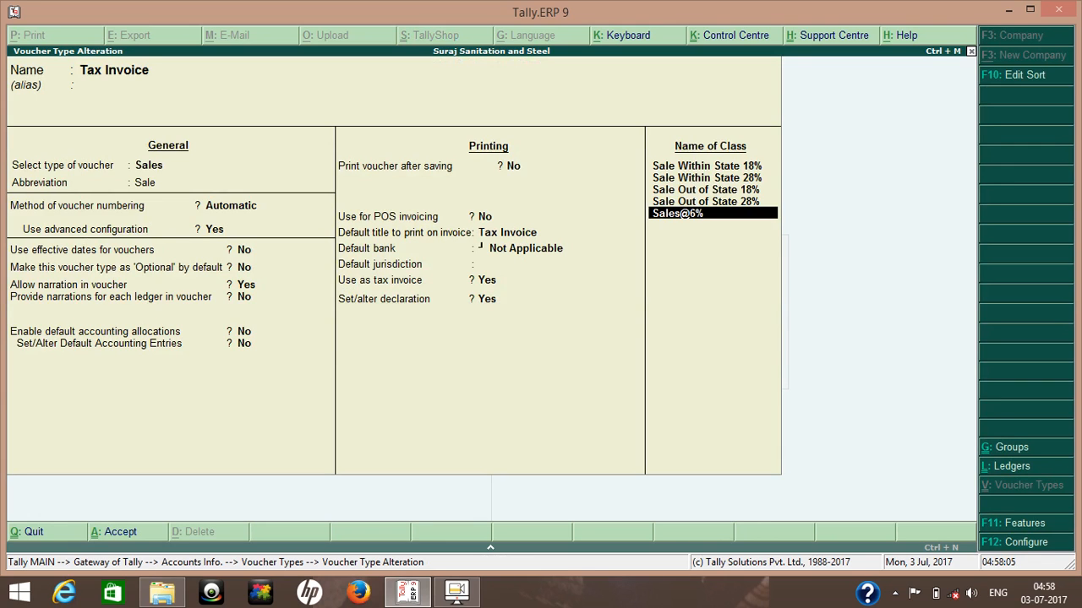
Open the Sales@6% class, restrict no groups and keep the Sales@6% ledger allocated at 100%.
{"action": "key", "text": "Return"}
{"action": "key", "text": "Return"}
{"action": "key", "text": "Return"}
{"action": "key", "text": "Return"}
{"action": "key", "text": "Return"}
{"action": "key", "text": "Return"}
Keep the Output Vat@6% entry with Remove if Zero set to Yes, and save the Tax Invoice voucher type.
{"action": "key", "text": "Return"}
{"action": "key", "text": "Return"}
{"action": "key", "text": "Return"}
{"action": "key", "text": "Return"}
{"action": "key", "text": "Return"}
{"action": "key", "text": "Return"}
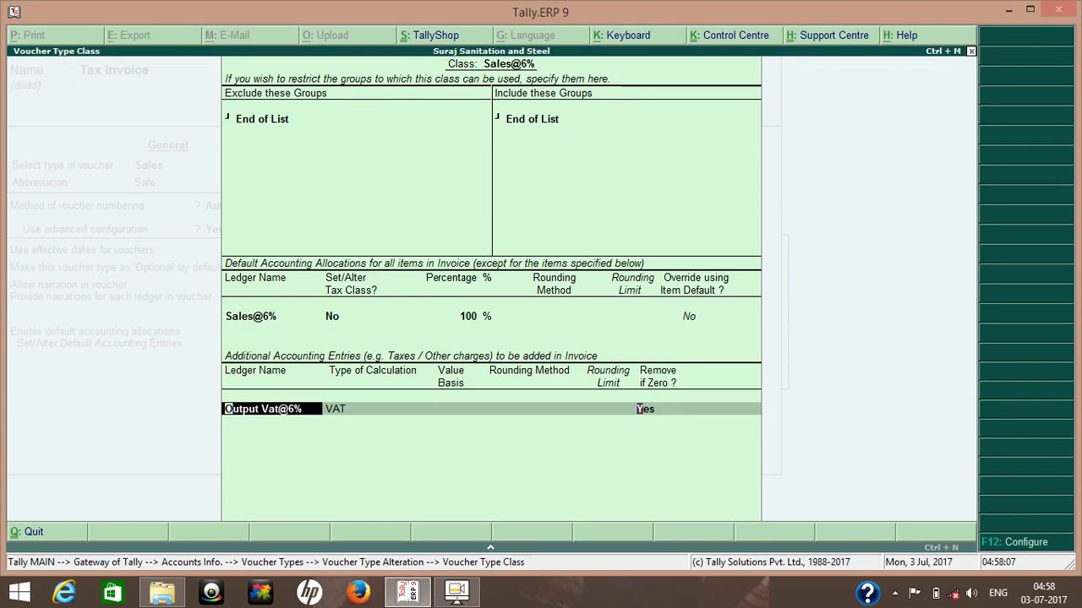
{"action": "key", "text": "Return"}
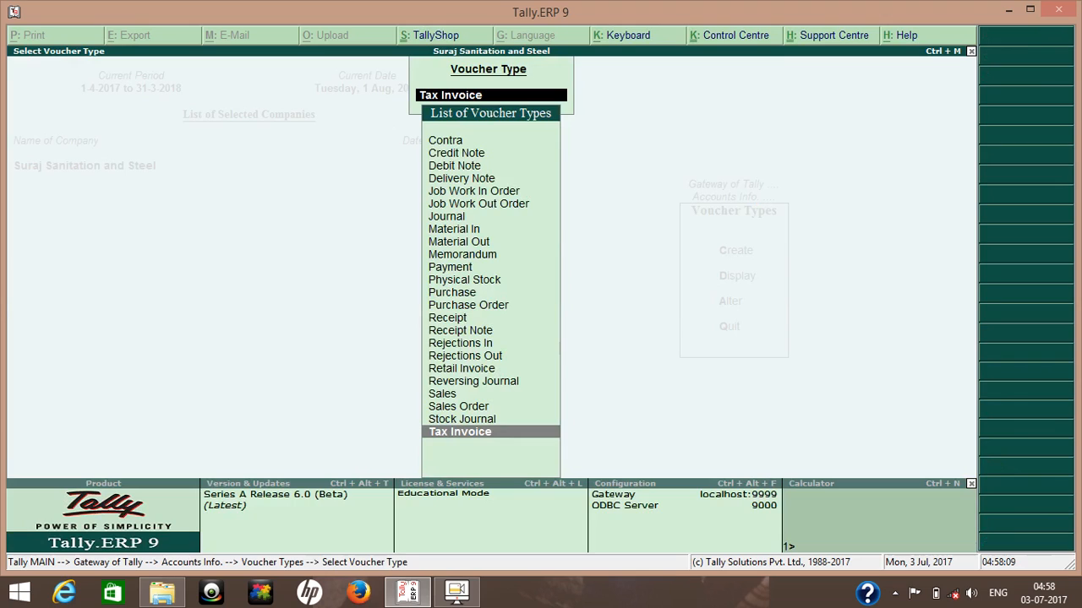
Open the Retail Invoice voucher type to review its settings and class names, and return to the Gateway of Tally.
{"action": "key", "text": "Up"}
{"action": "key", "text": "Up"}
{"action": "key", "text": "Up"}
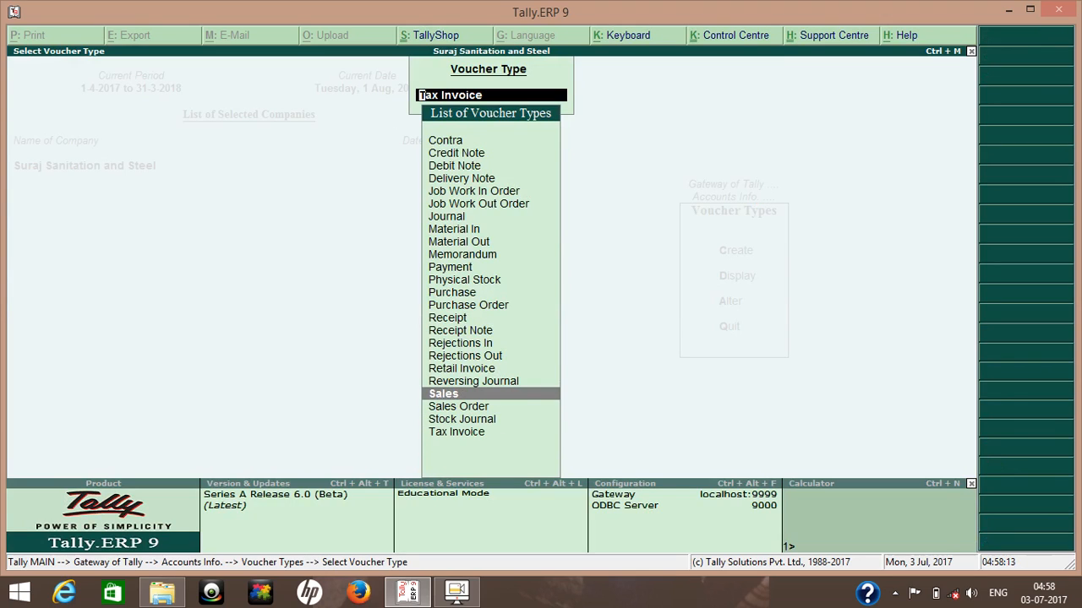
{"action": "key", "text": "Up"}
{"action": "key", "text": "Up"}
{"action": "key", "text": "Return"}
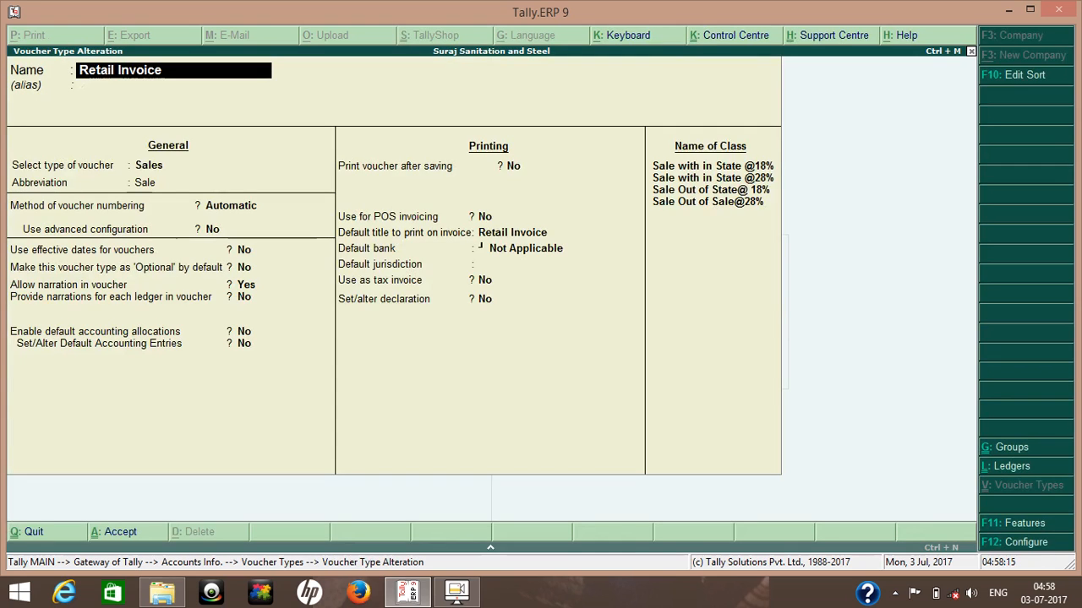
{"action": "key", "text": "Return"}
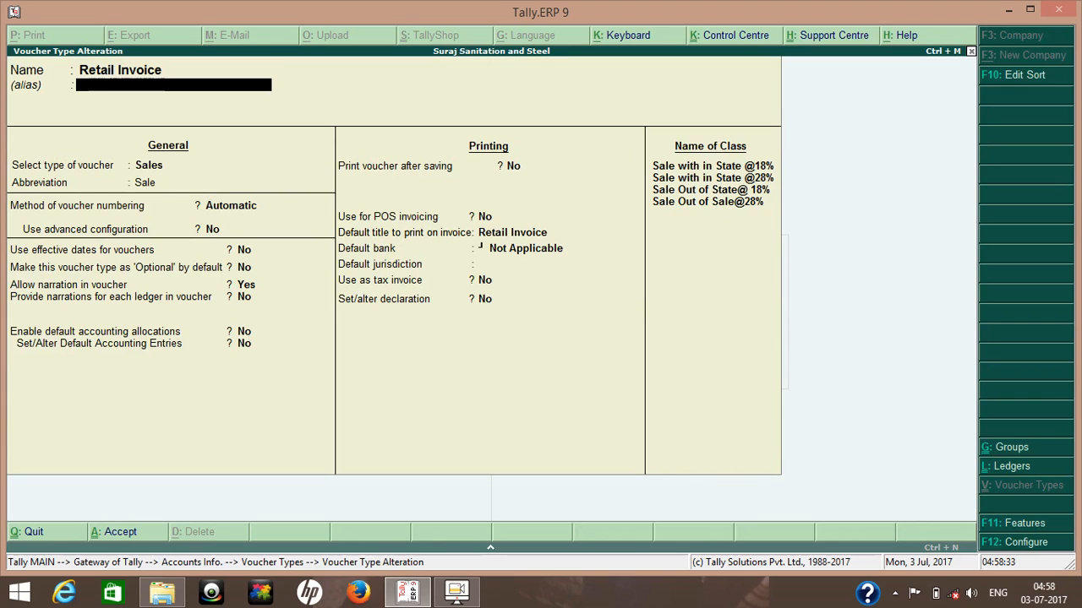
{"action": "key", "text": "Escape"}
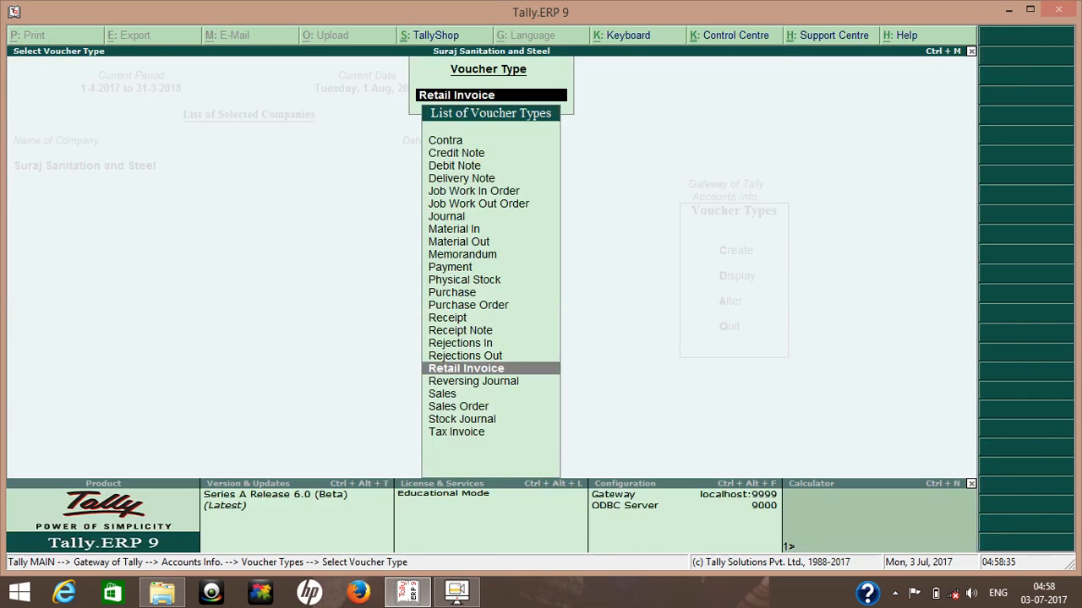
{"action": "key", "text": "Escape"}
{"action": "key", "text": "Escape"}
{"action": "key", "text": "Escape"}
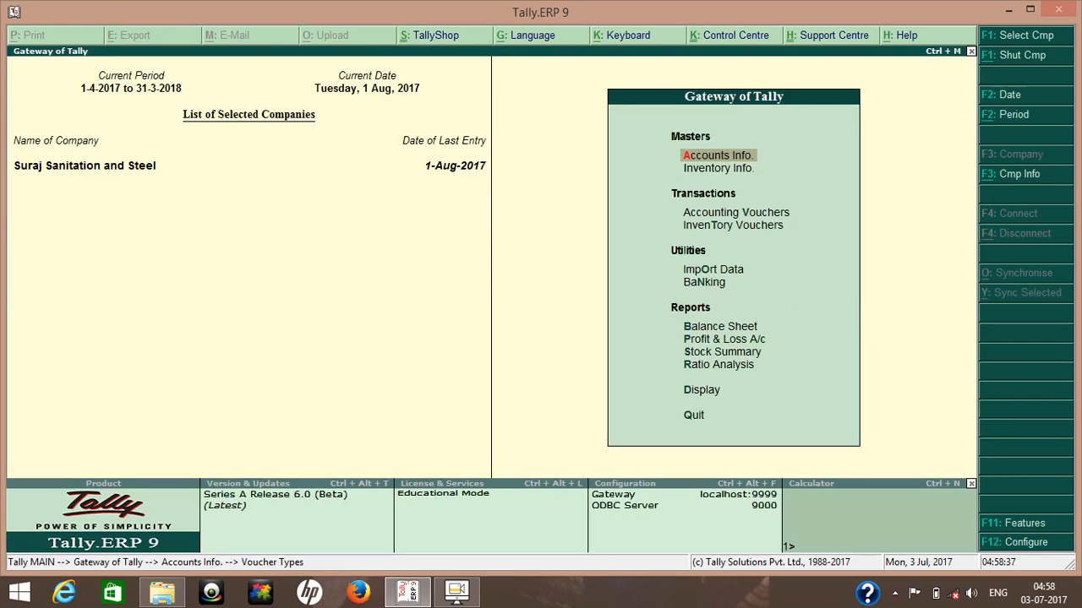
Start a sales entry in Accounting Vouchers and choose the Tax Invoice voucher type.
{"action": "key", "text": "v"}
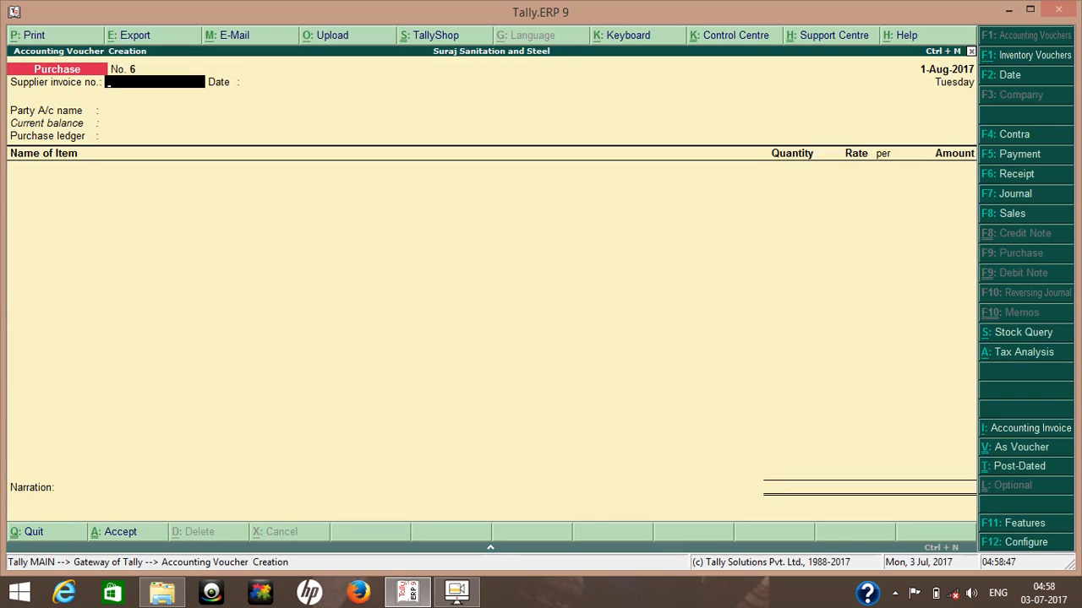
{"action": "key", "text": "F8"}
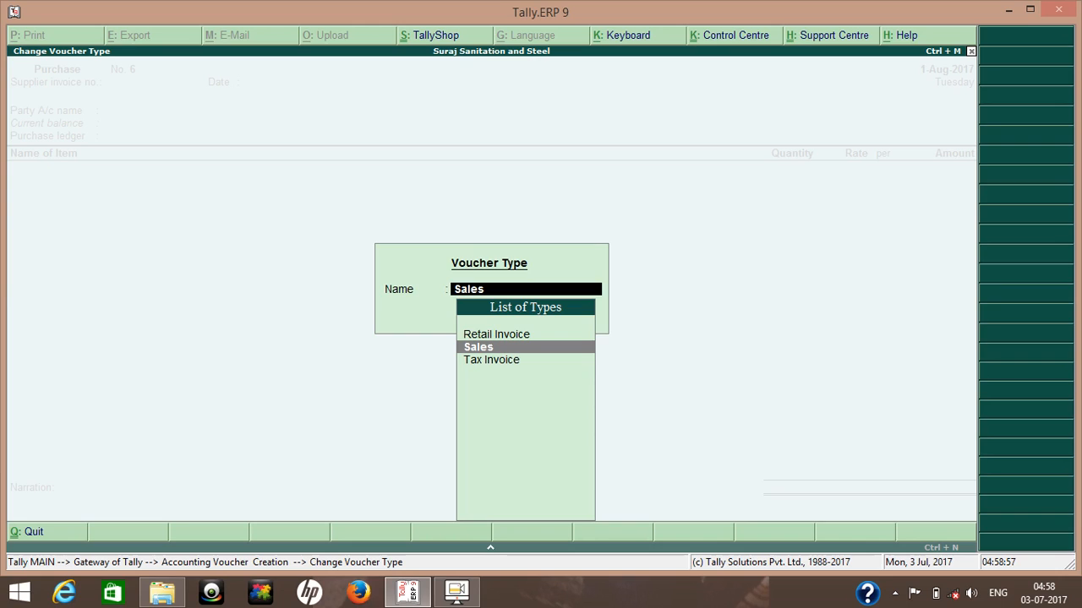
{"action": "key", "text": "Down"}
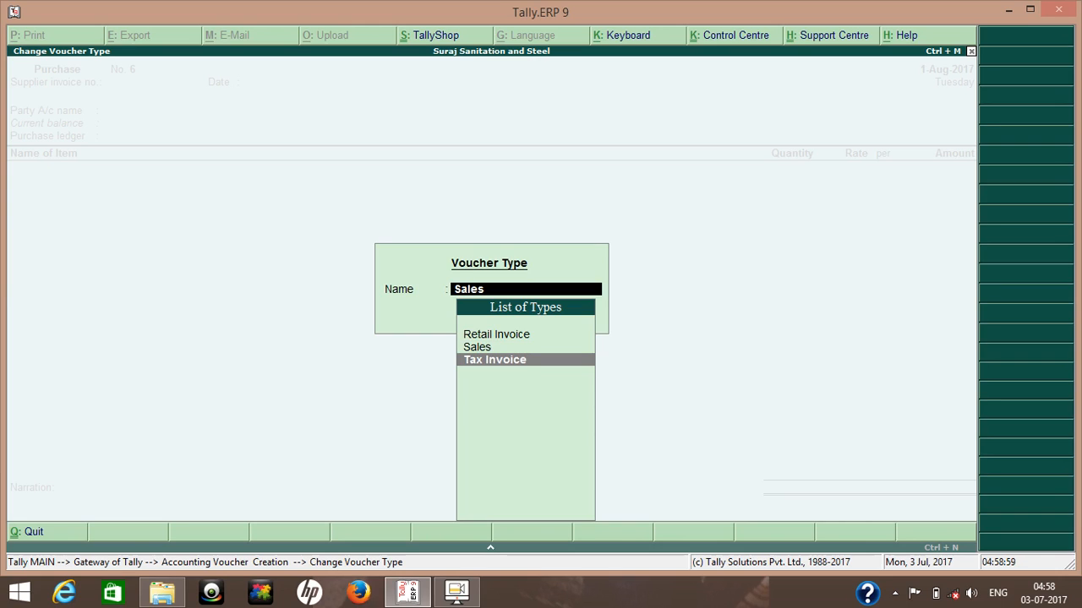
{"action": "key", "text": "Return"}
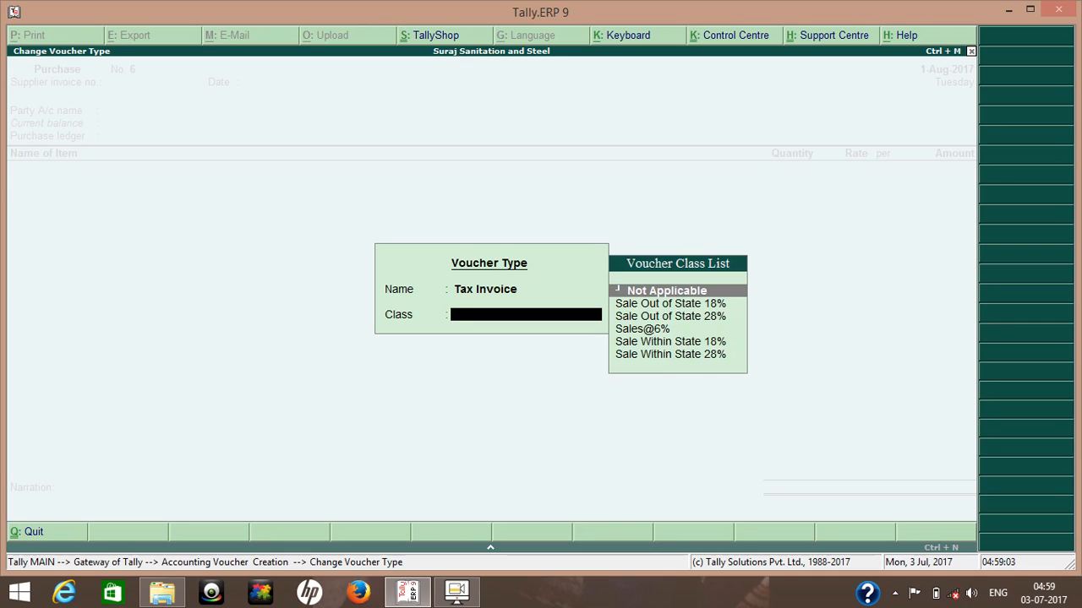
Browse the voucher classes, view a blank Tax Invoice with the Sale Out of State 18% class, and quit the entry.
{"action": "key", "text": "Down"}
{"action": "key", "text": "Down"}
{"action": "key", "text": "Down"}
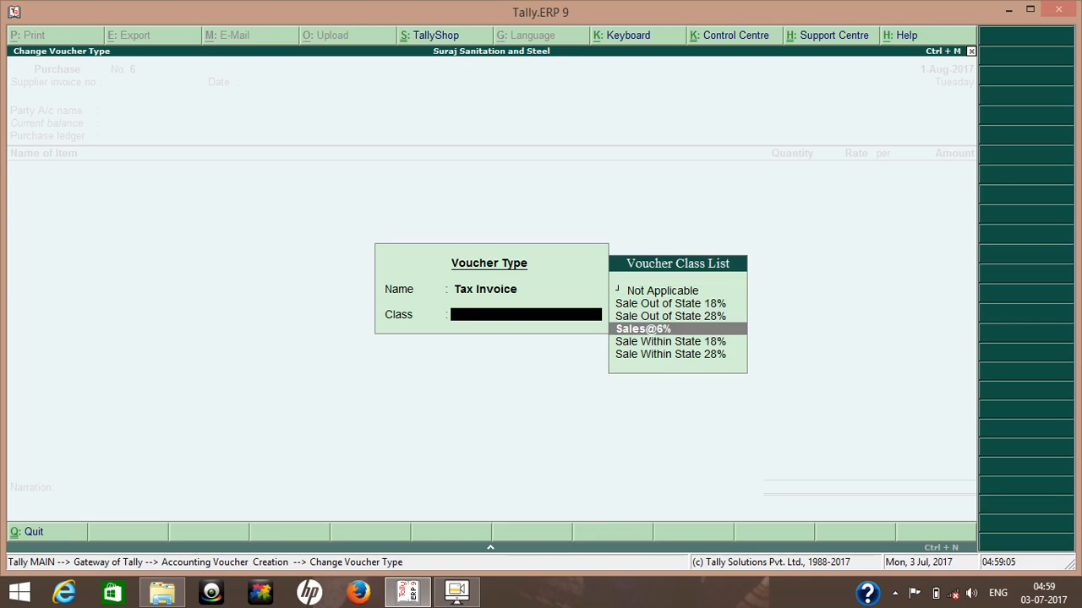
{"action": "key", "text": "Down"}
{"action": "key", "text": "Up"}
{"action": "key", "text": "Up"}
{"action": "key", "text": "Up"}
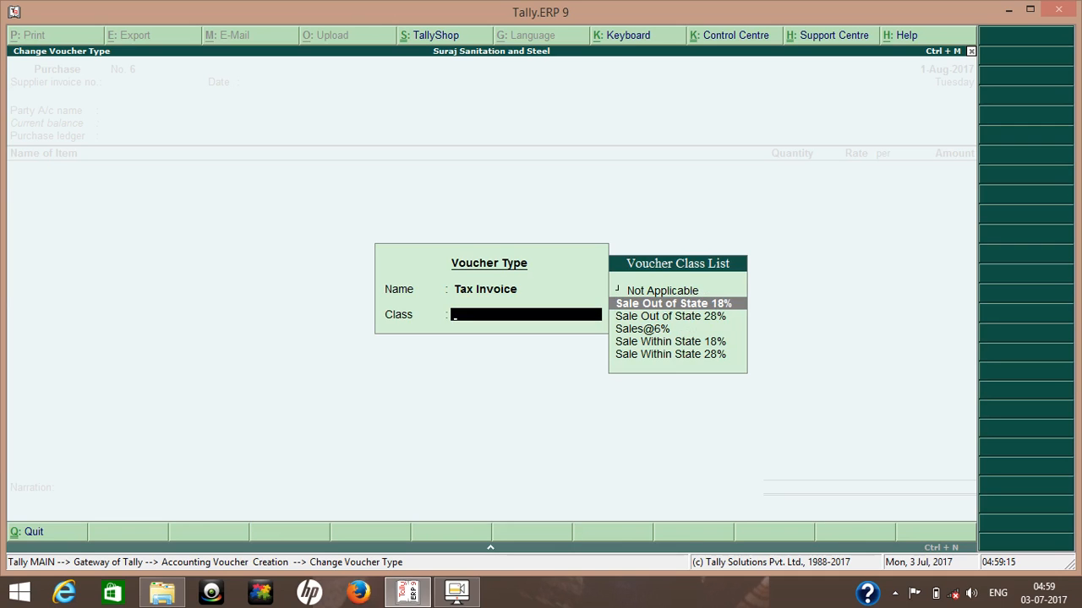
{"action": "key", "text": "Return"}
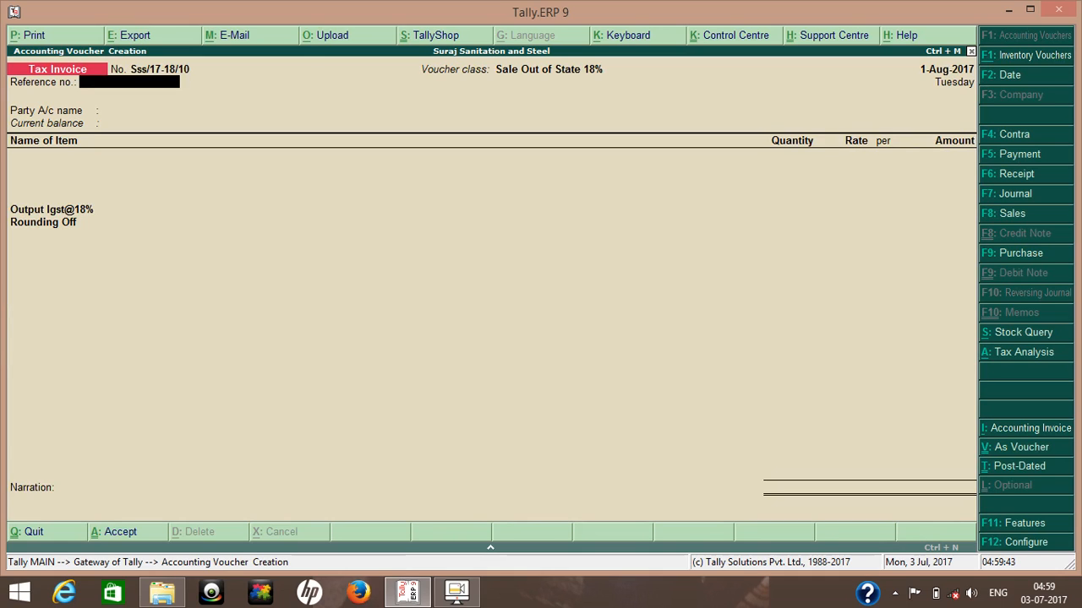
{"action": "key", "text": "Escape"}
{"action": "key", "text": "Return"}
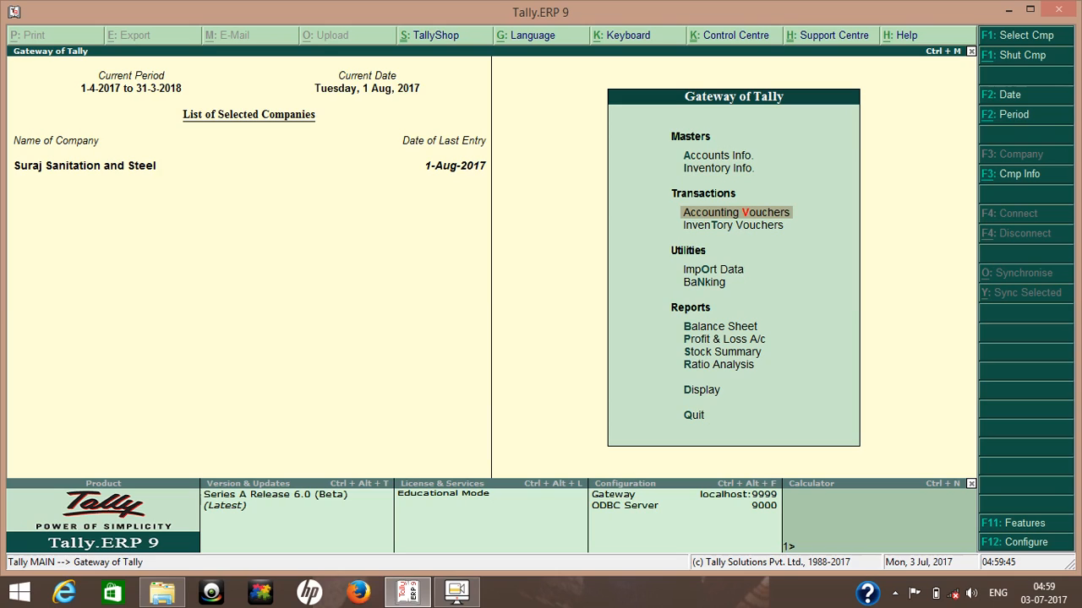
Display the Sales Register from the Account Books reports.
{"action": "key", "text": "d"}
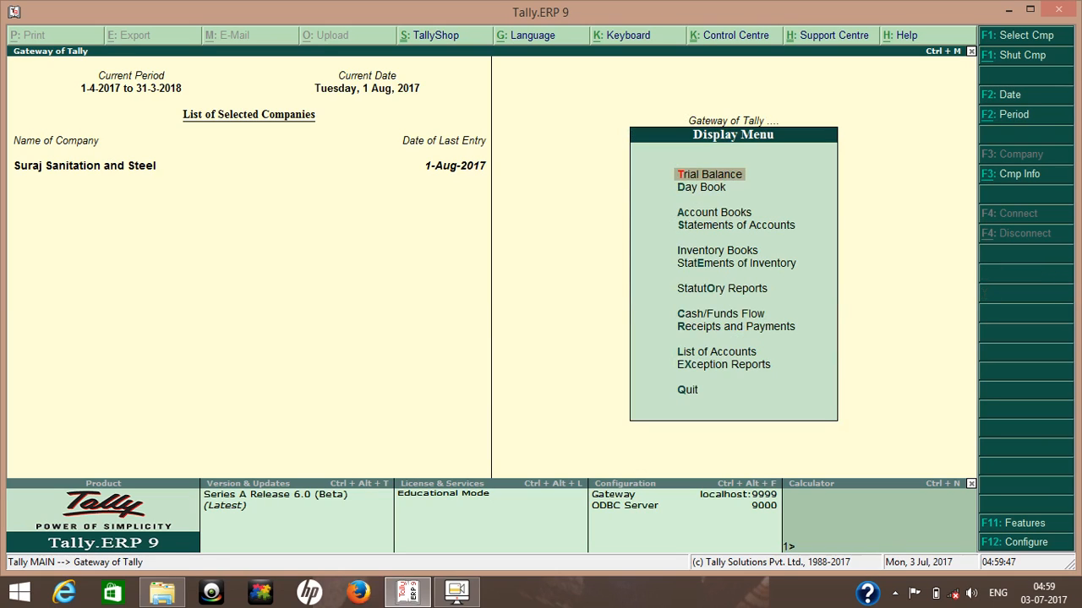
{"action": "key", "text": "Down"}
{"action": "key", "text": "Down"}
{"action": "key", "text": "Down"}
{"action": "key", "text": "Down"}
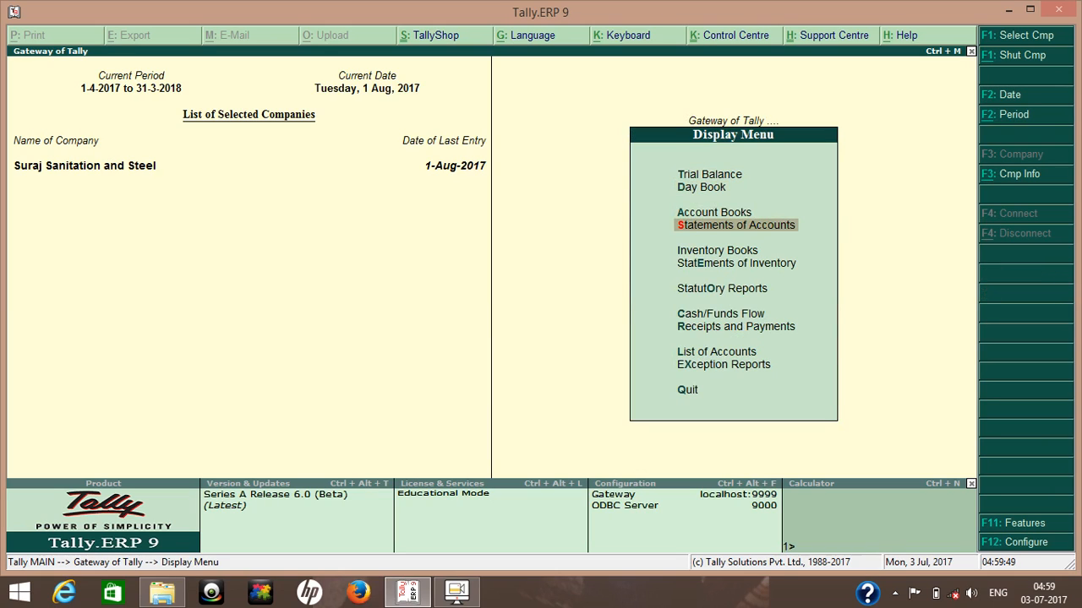
{"action": "key", "text": "Up"}
{"action": "key", "text": "Up"}
{"action": "key", "text": "Return"}
{"action": "key", "text": "Down"}
{"action": "key", "text": "Down"}
{"action": "key", "text": "Down"}
{"action": "key", "text": "Down"}
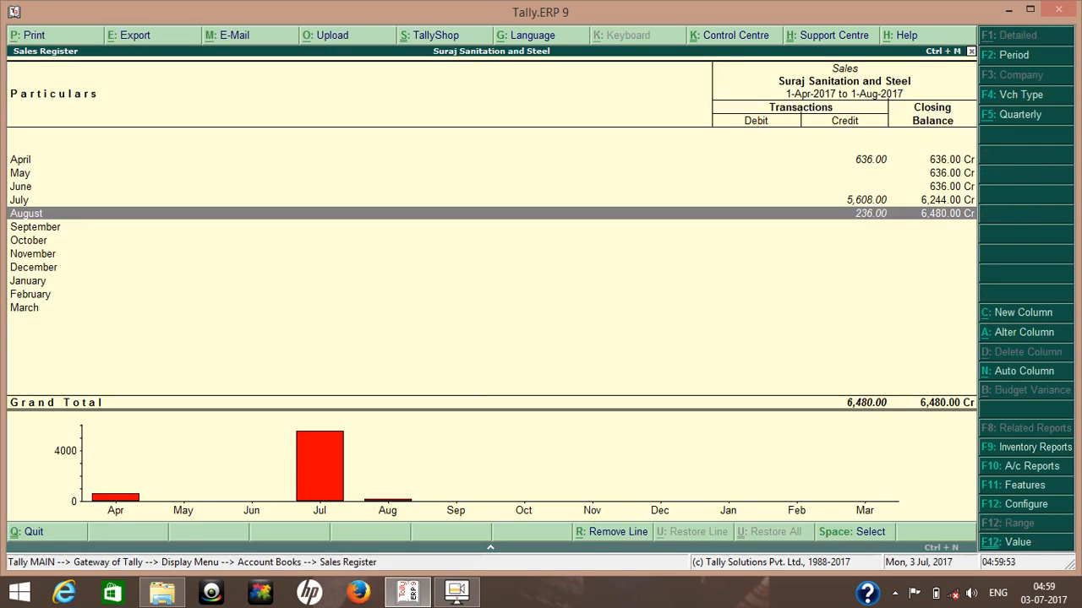
Open the July sales voucher list and bring up the Cash Retail Invoice no. 1.
{"action": "key", "text": "Up"}
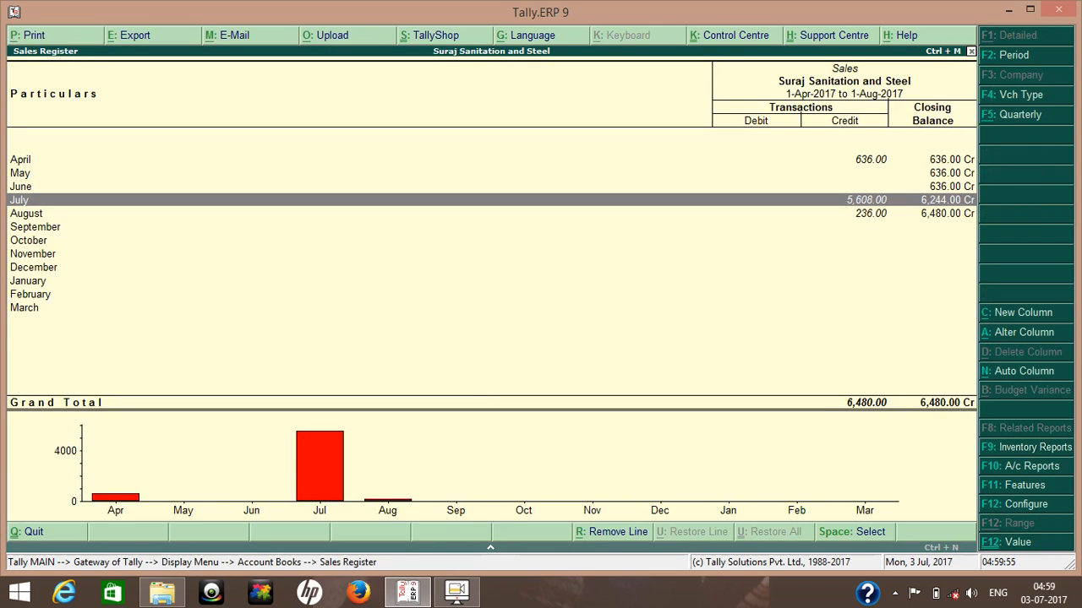
{"action": "key", "text": "Return"}
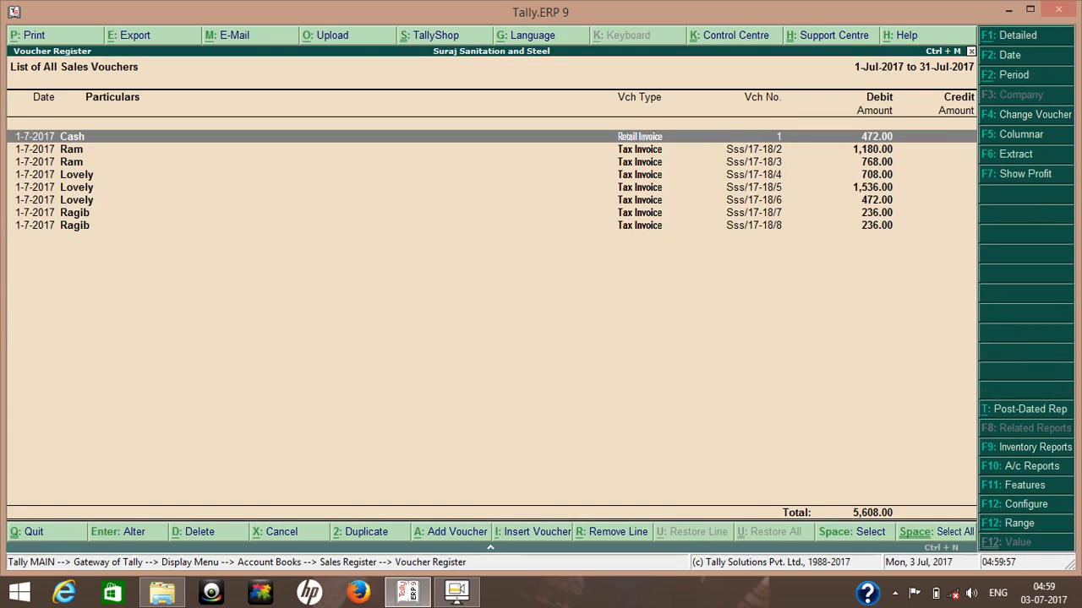
{"action": "key", "text": "Return"}
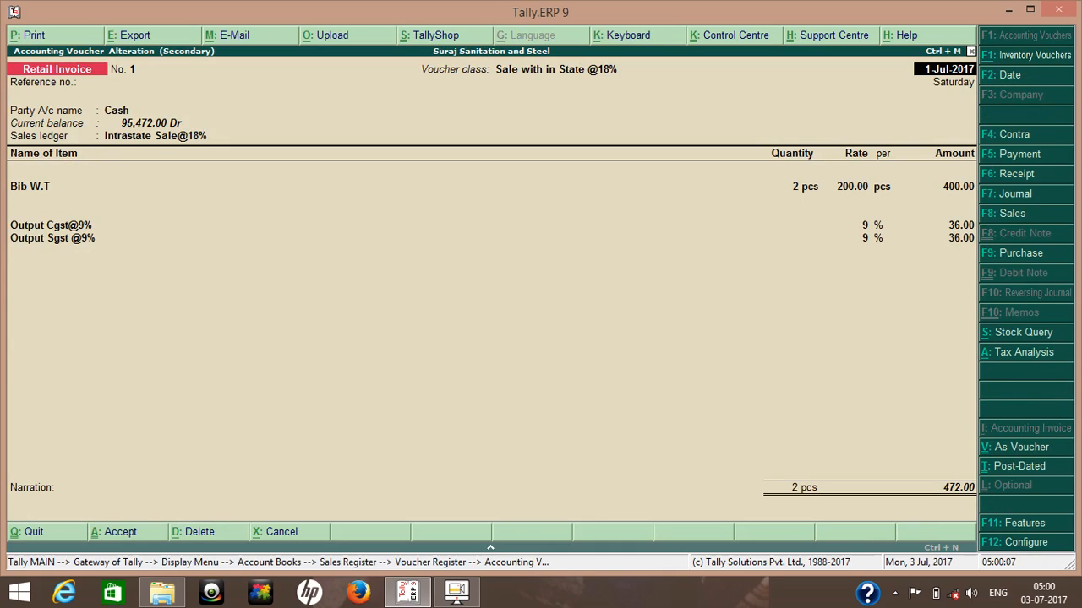
{"action": "key", "text": "Return"}
{"action": "key", "text": "Return"}
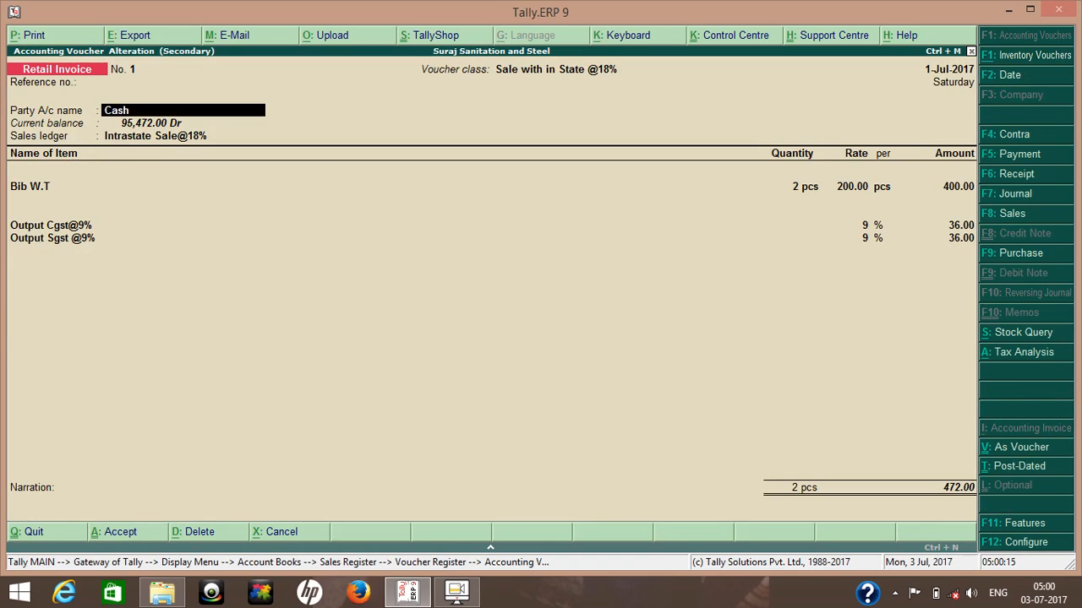
Review the Cash invoice's party details, keeping state Bihar and GST registration type Unregistered, and keep Intrastate Sale@18% as the sales ledger.
{"action": "key", "text": "Return"}
{"action": "key", "text": "Return"}
{"action": "key", "text": "Return"}
{"action": "key", "text": "Return"}
{"action": "key", "text": "Return"}
{"action": "key", "text": "Return"}
{"action": "key", "text": "Return"}
{"action": "key", "text": "Return"}
{"action": "key", "text": "Return"}
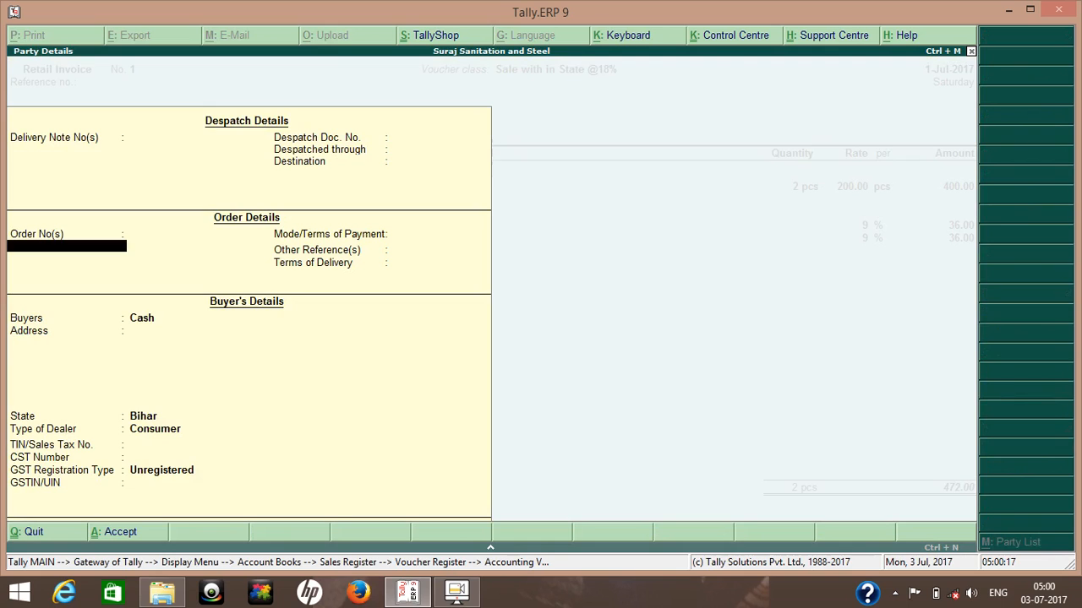
{"action": "key", "text": "Return"}
{"action": "key", "text": "Return"}
{"action": "key", "text": "BackSpace"}
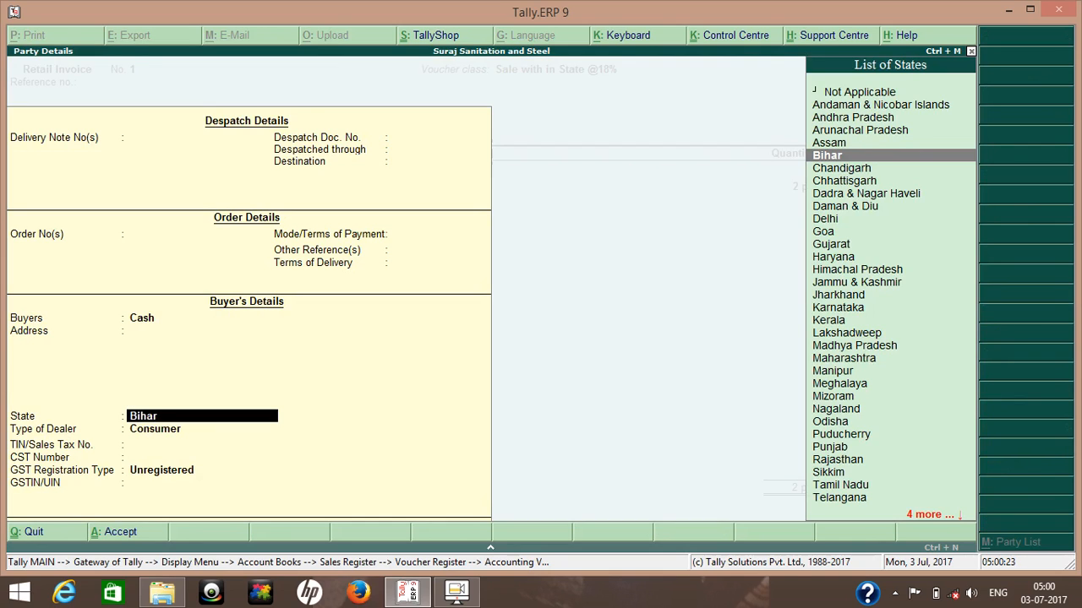
{"action": "key", "text": "Return"}
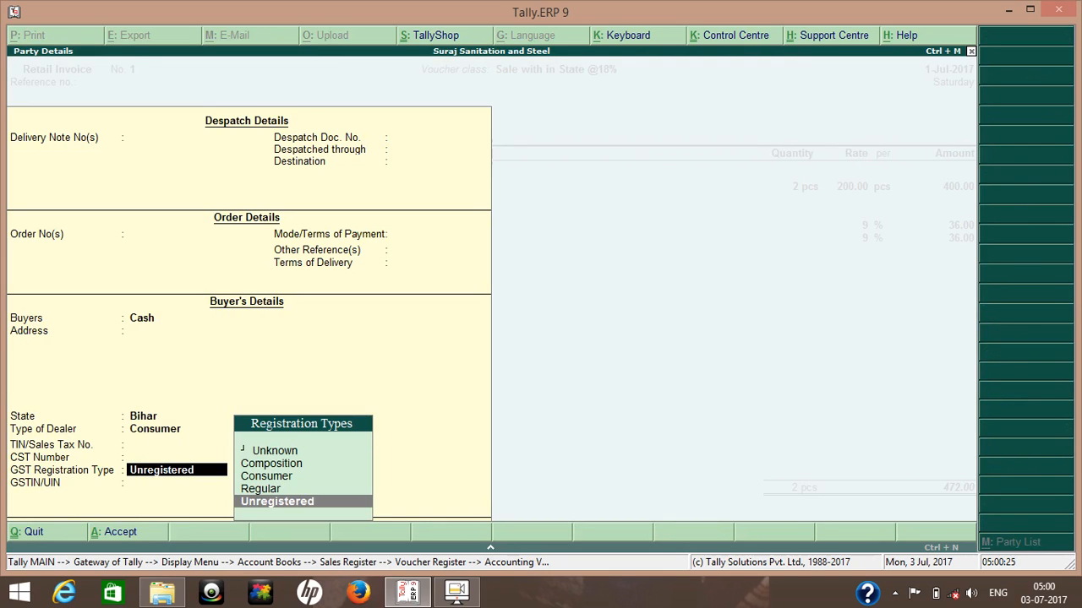
{"action": "key", "text": "Return"}
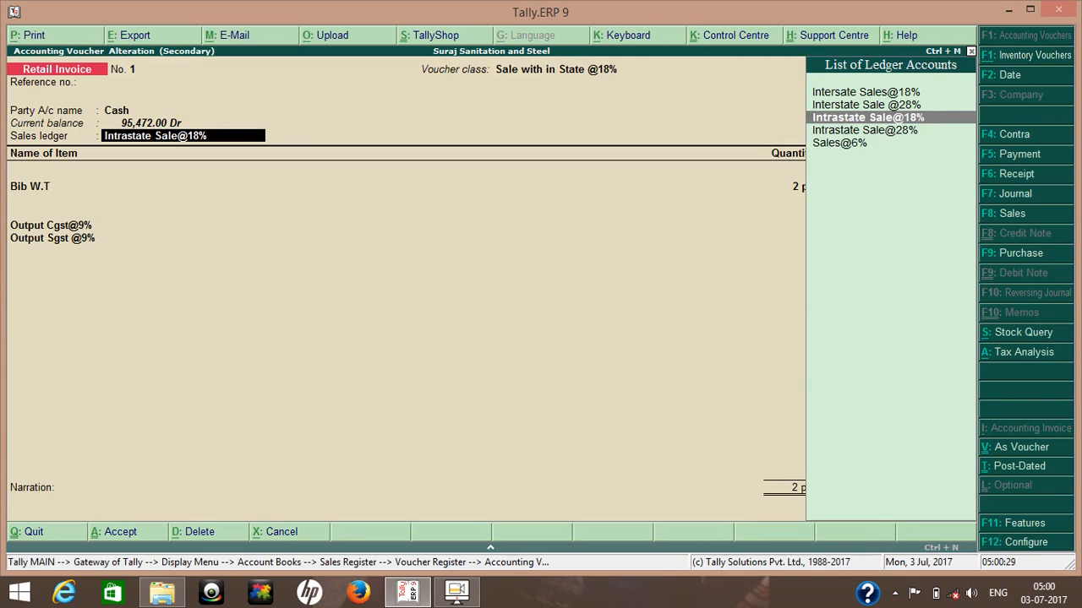
{"action": "key", "text": "Return"}
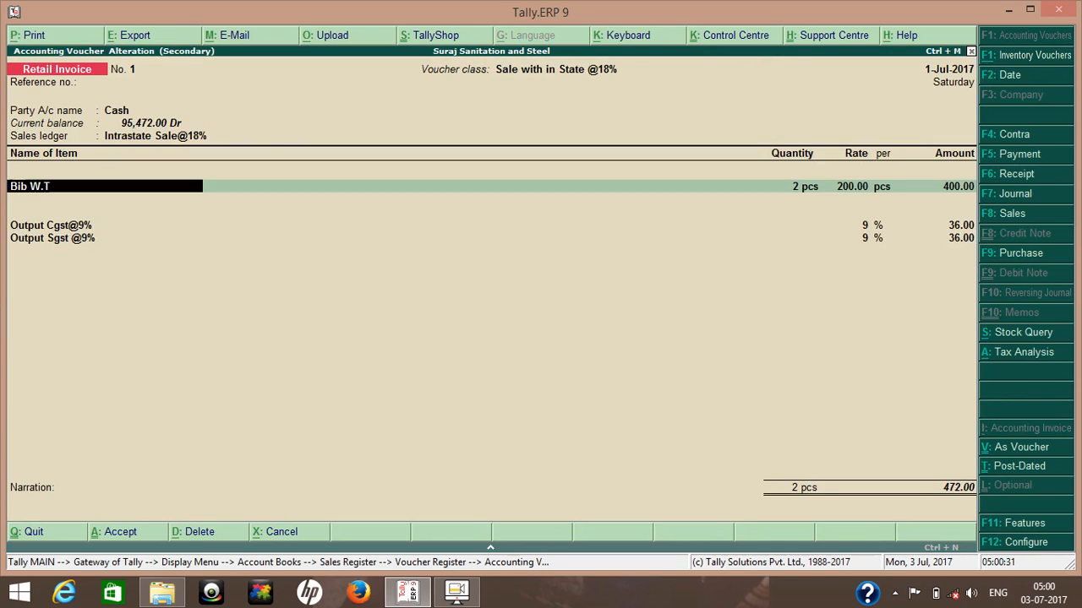
Review the Bib W.T item line of the Cash Retail Invoice, keeping its quantity, rate and amount.
{"action": "key", "text": "Return"}
{"action": "key", "text": "BackSpace"}
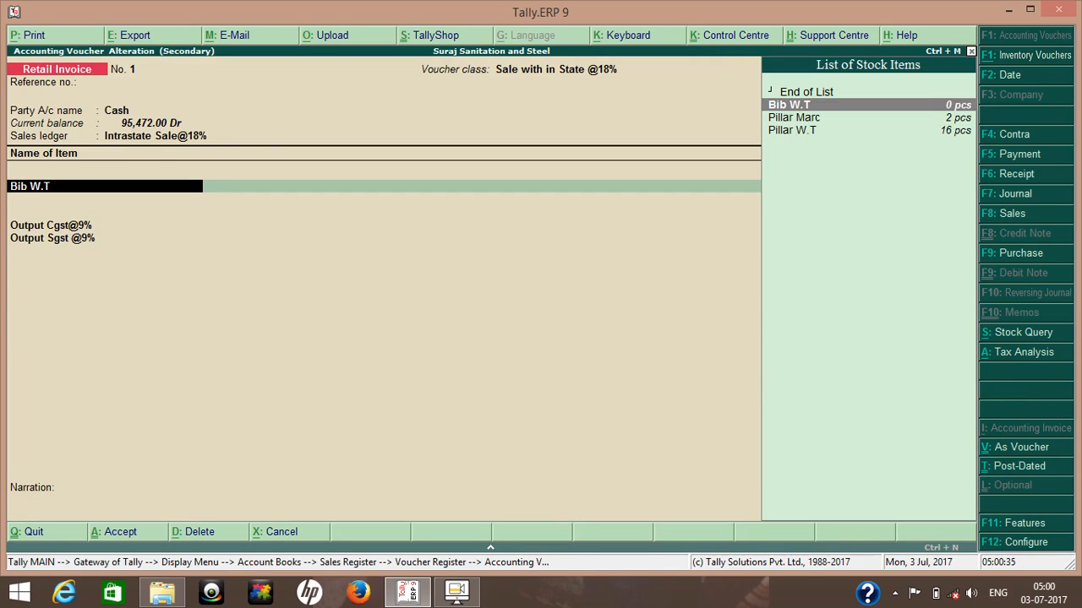
{"action": "key", "text": "Return"}
{"action": "key", "text": "Return"}
{"action": "key", "text": "Return"}
{"action": "key", "text": "Return"}
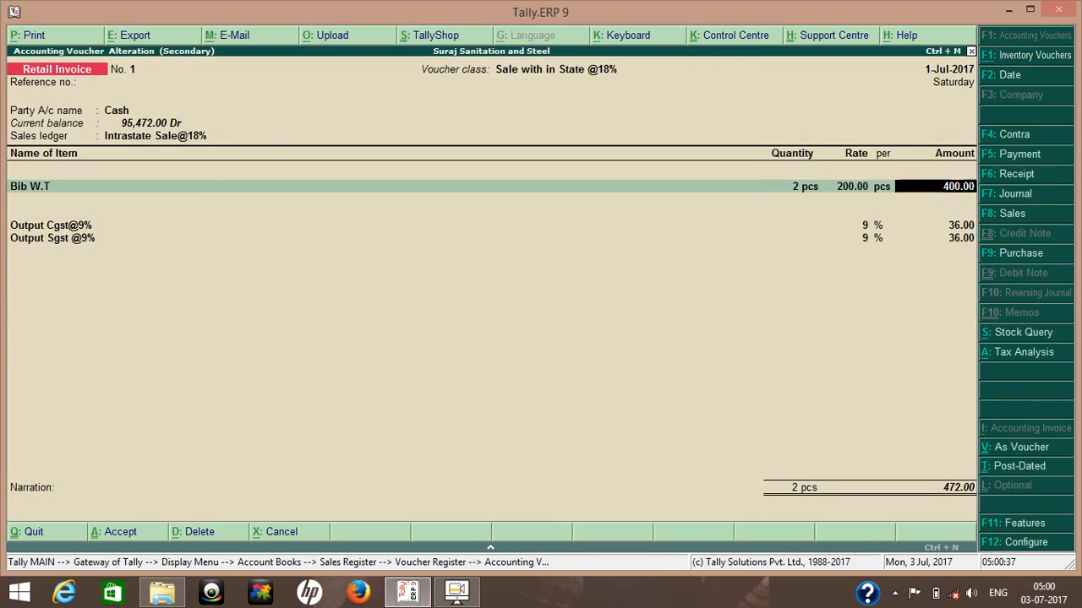
{"action": "key", "text": "Return"}
{"action": "key", "text": "Return"}
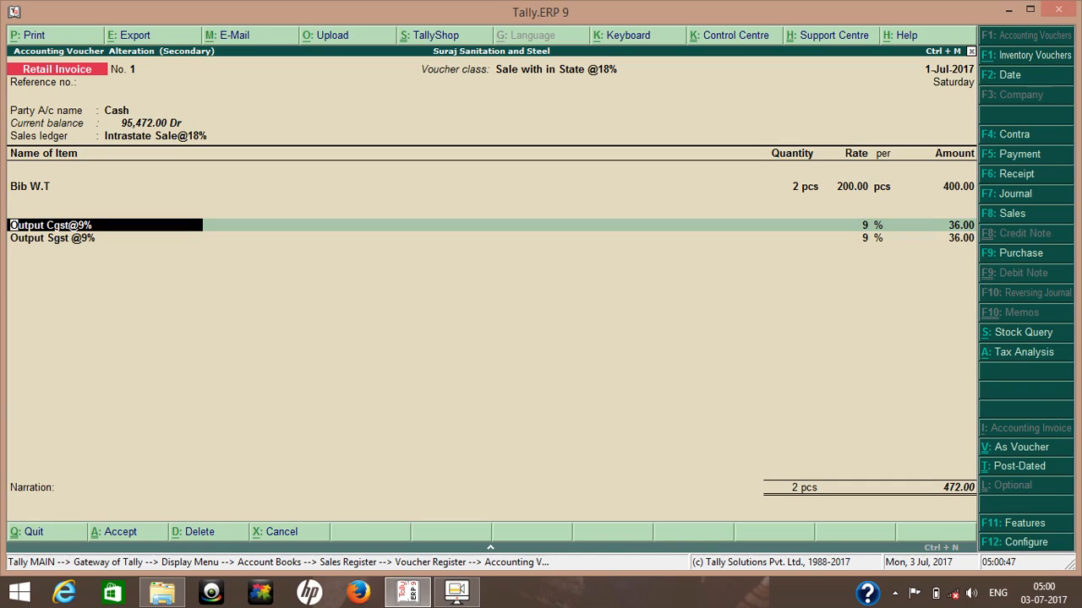
Check the Output Cgst@9% and Output Sgst @9% tax lines and close the Retail Invoice back to the sales voucher list.
{"action": "key", "text": "Return"}
{"action": "key", "text": "BackSpace"}
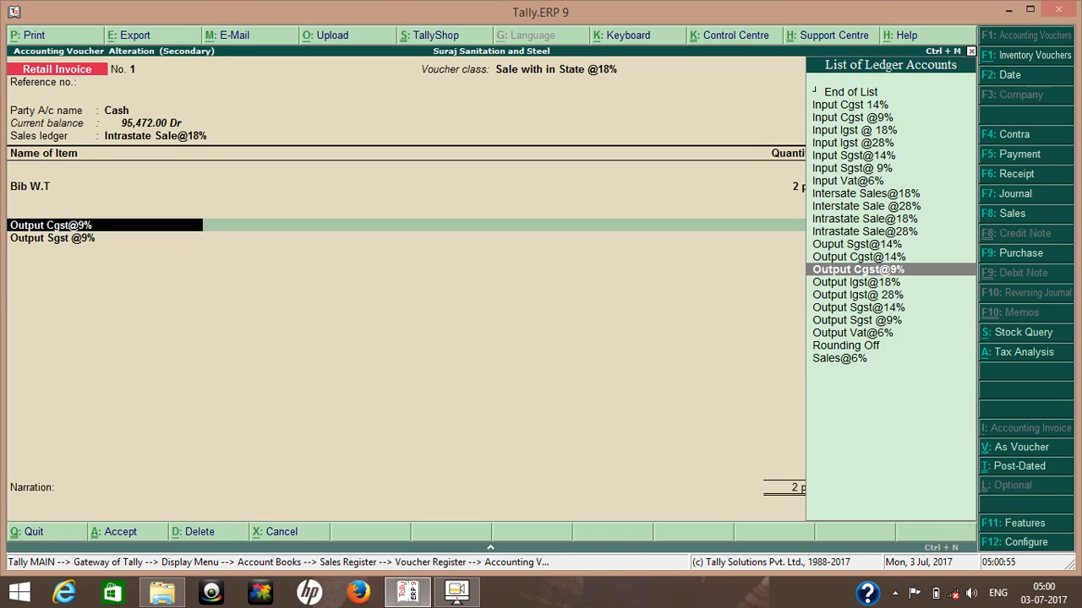
{"action": "key", "text": "Return"}
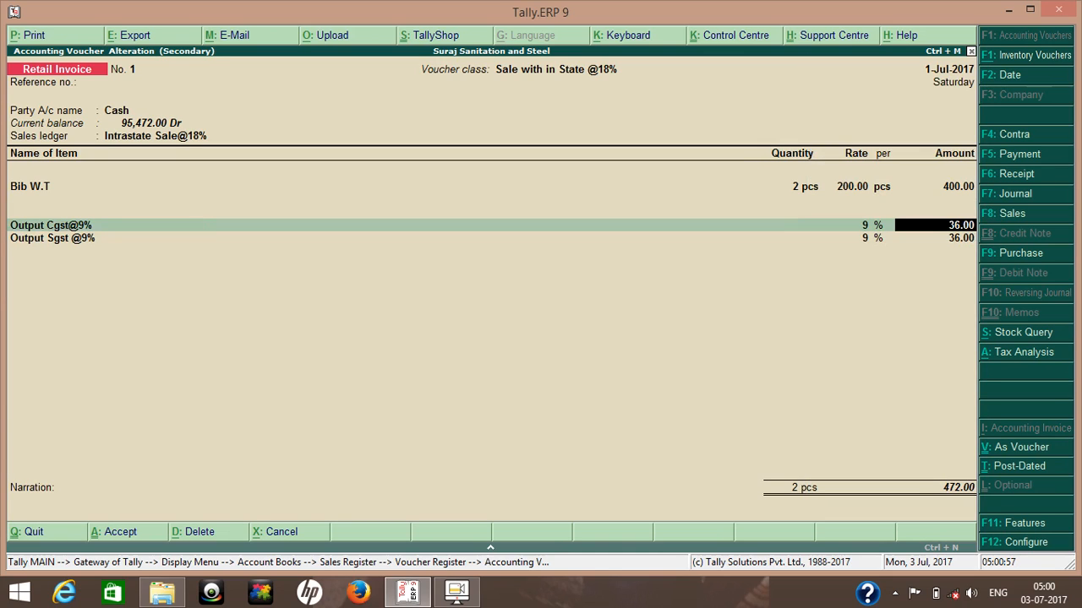
{"action": "key", "text": "Return"}
{"action": "key", "text": "Return"}
{"action": "key", "text": "Return"}
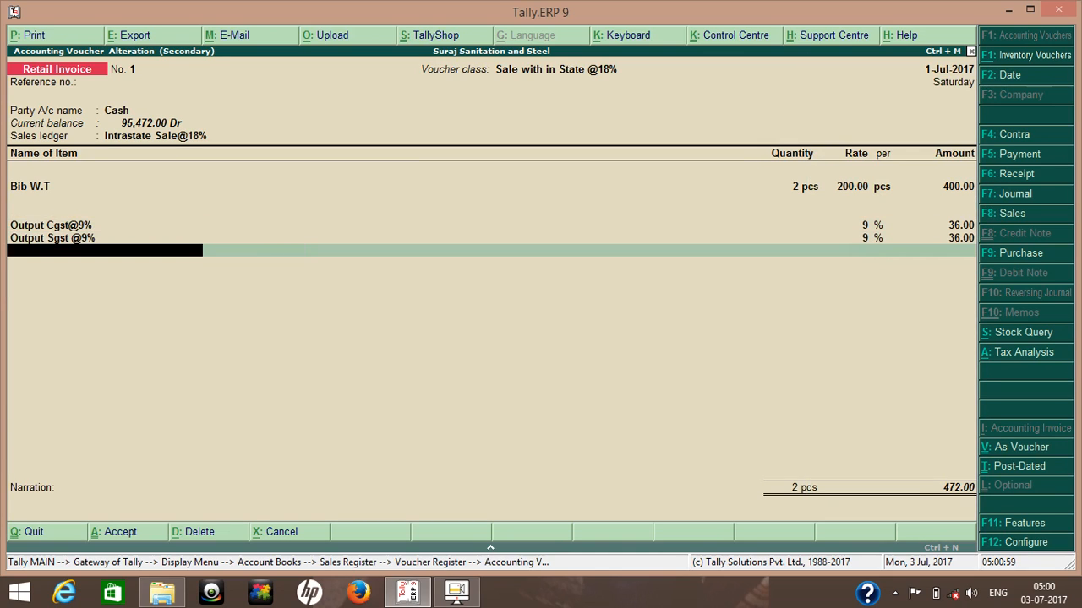
{"action": "key", "text": "Return"}
{"action": "key", "text": "Return"}
{"action": "key", "text": "Return"}
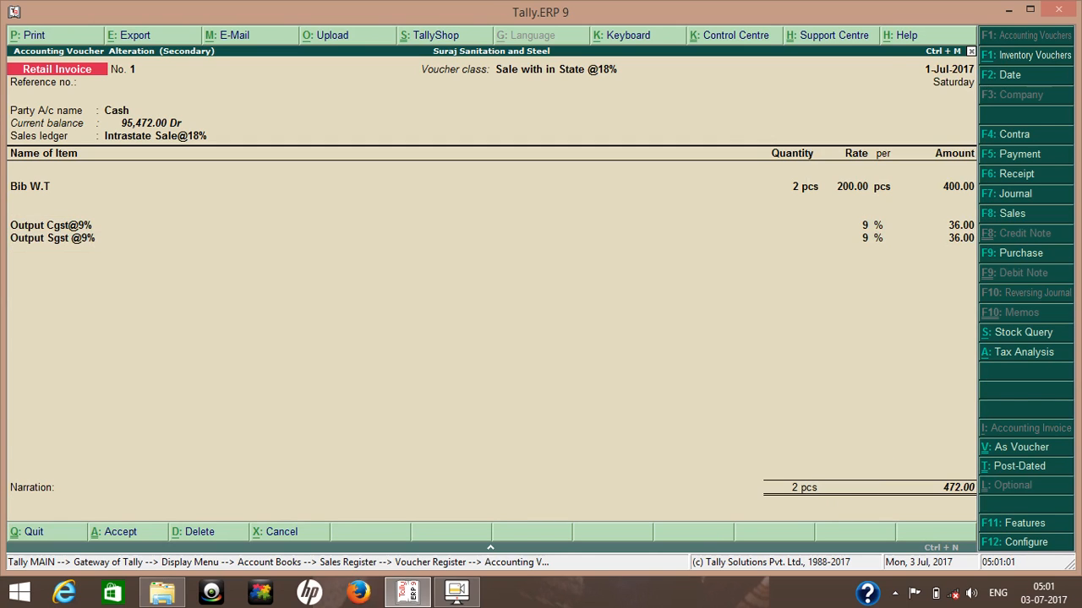
Open the Tax Invoice Sss/17-18/2 and bring up its party details.
{"action": "key", "text": "Down"}
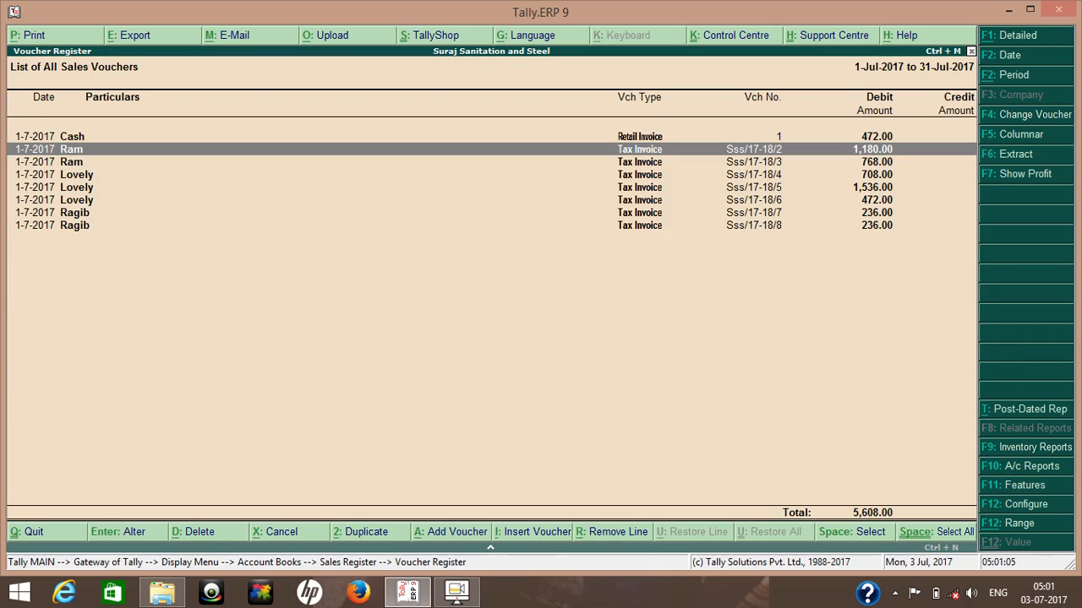
{"action": "key", "text": "Return"}
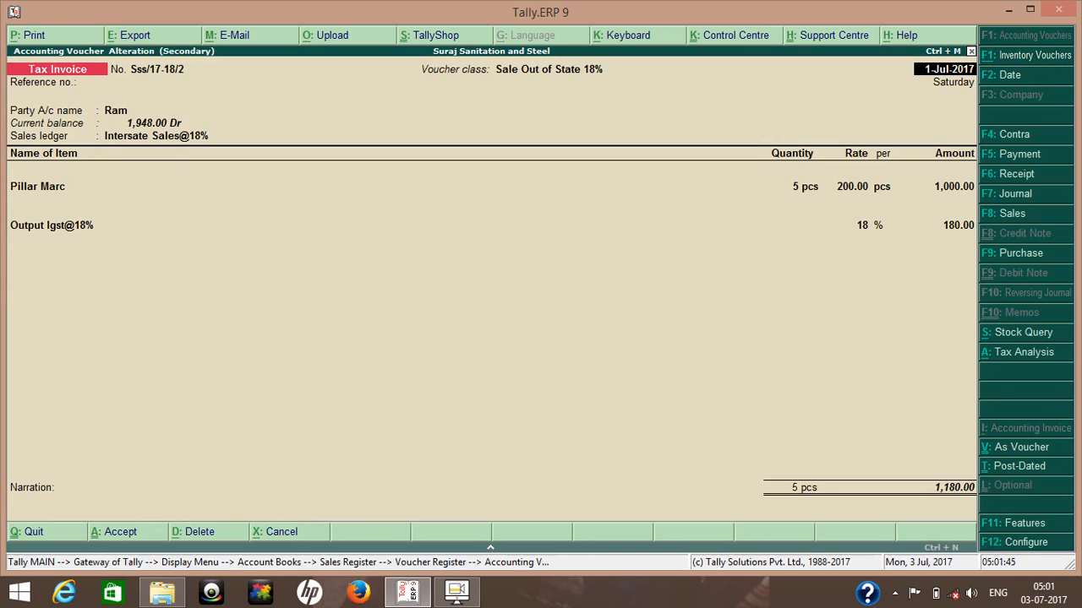
{"action": "key", "text": "Return"}
{"action": "key", "text": "Return"}
{"action": "key", "text": "Return"}
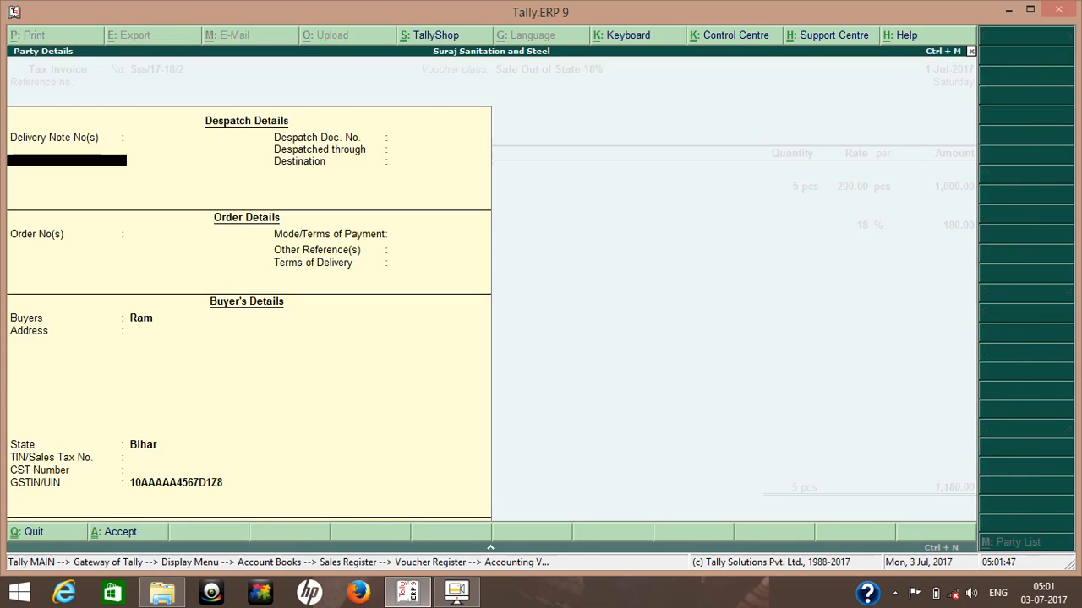
Go through the invoice's despatch, order and buyer details, keeping state Bihar, and continue to the sales ledger.
{"action": "key", "text": "Return"}
{"action": "key", "text": "Return"}
{"action": "key", "text": "Return"}
{"action": "key", "text": "Return"}
{"action": "key", "text": "Return"}
{"action": "key", "text": "Return"}
{"action": "key", "text": "Return"}
{"action": "key", "text": "Return"}
{"action": "key", "text": "Return"}
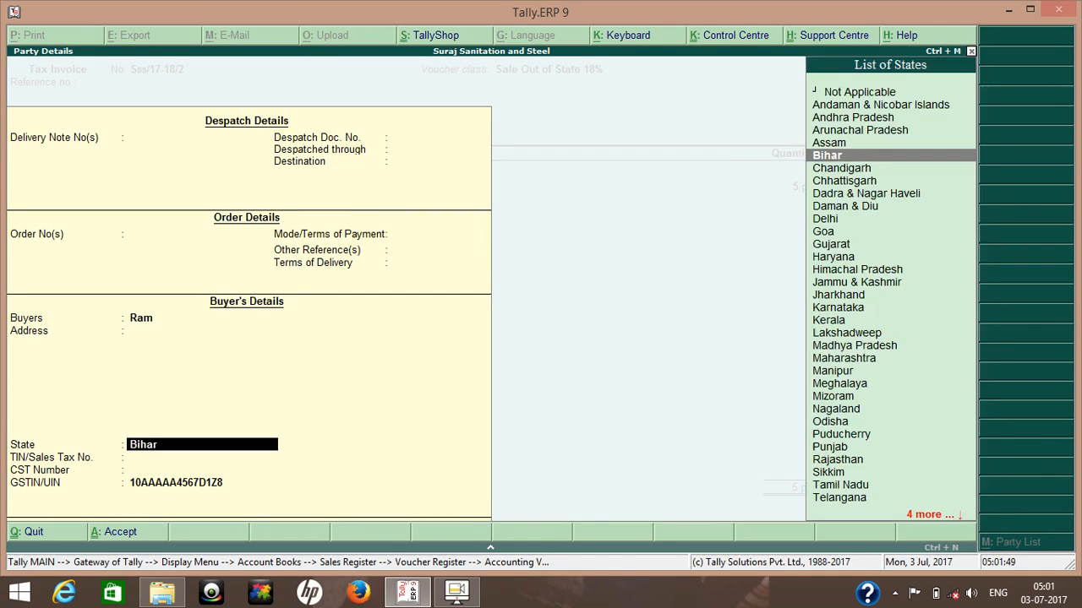
{"action": "key", "text": "Return"}
{"action": "key", "text": "Return"}
{"action": "key", "text": "Return"}
{"action": "key", "text": "Return"}
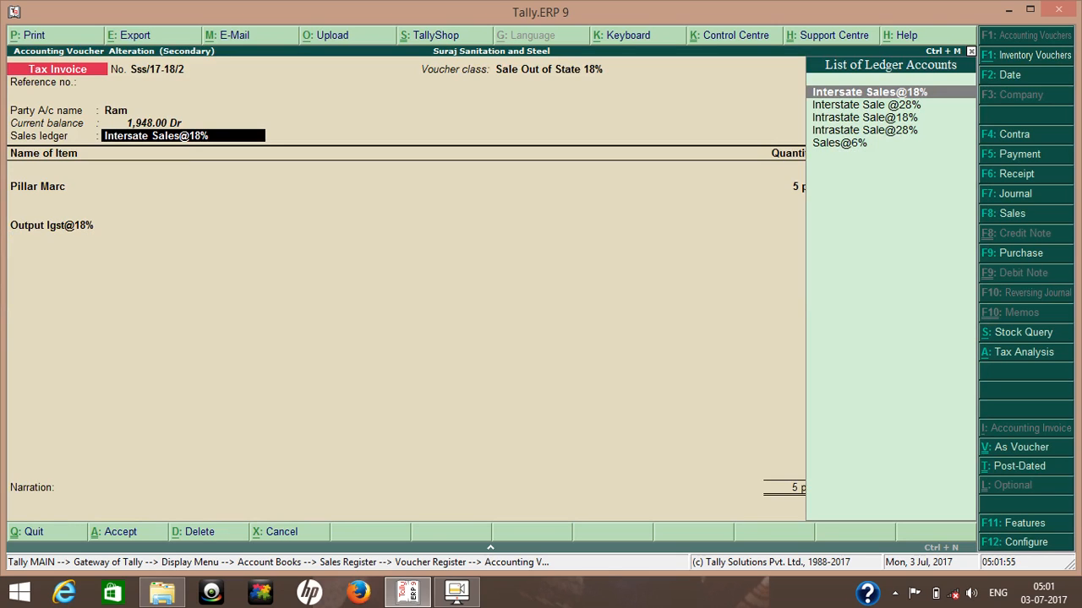
Return to the party details and recheck the buyer's state and GSTIN/UIN entry.
{"action": "key", "text": "BackSpace"}
{"action": "key", "text": "Return"}
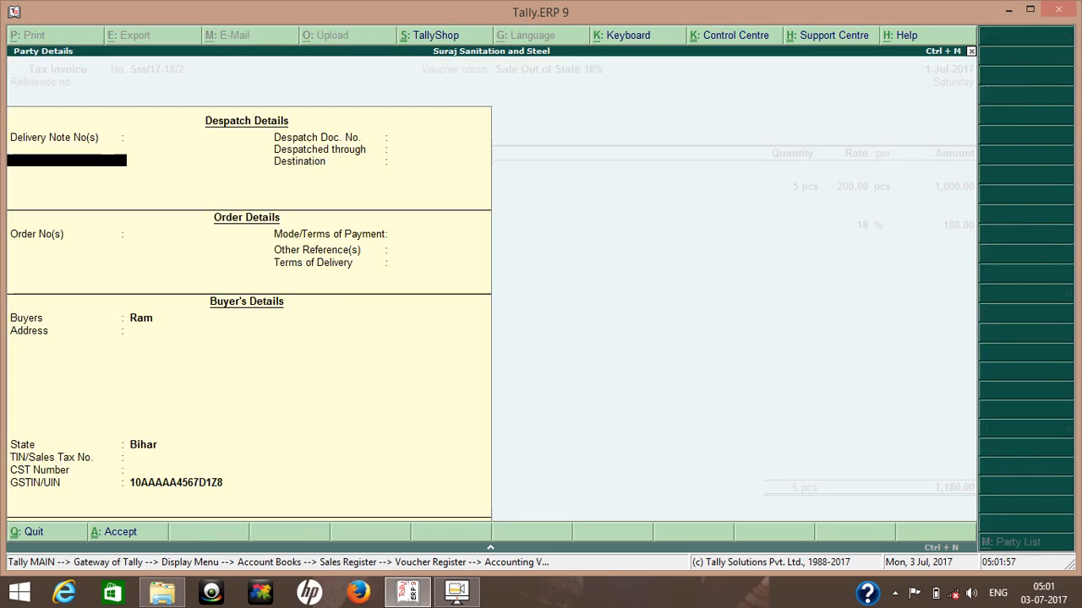
{"action": "key", "text": "Return"}
{"action": "key", "text": "Return"}
{"action": "key", "text": "Return"}
{"action": "key", "text": "Return"}
{"action": "key", "text": "Return"}
{"action": "key", "text": "Return"}
{"action": "key", "text": "Return"}
{"action": "key", "text": "Return"}
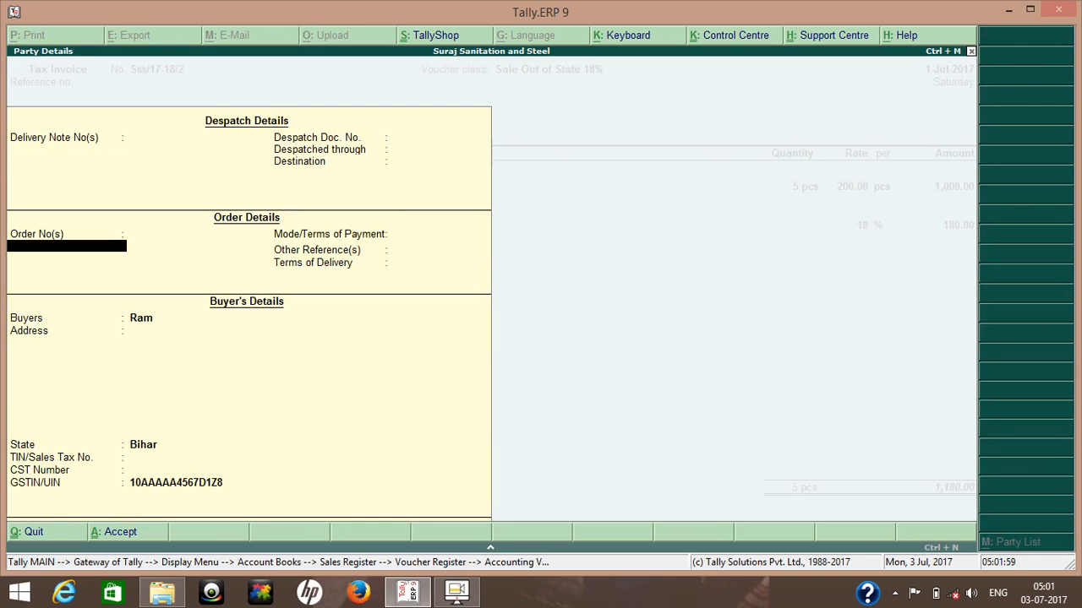
{"action": "key", "text": "Return"}
{"action": "key", "text": "Return"}
{"action": "key", "text": "Return"}
{"action": "key", "text": "Return"}
{"action": "key", "text": "Return"}
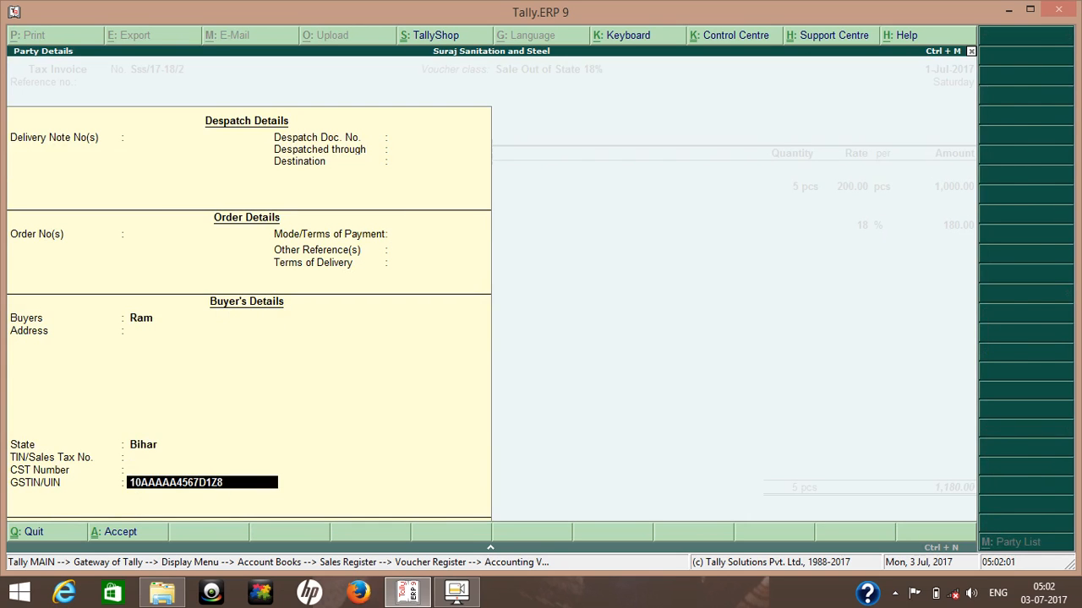
Display the party's ledger master from the invoice's party account and quit it without changes.
{"action": "key", "text": "BackSpace"}
{"action": "key", "text": "BackSpace"}
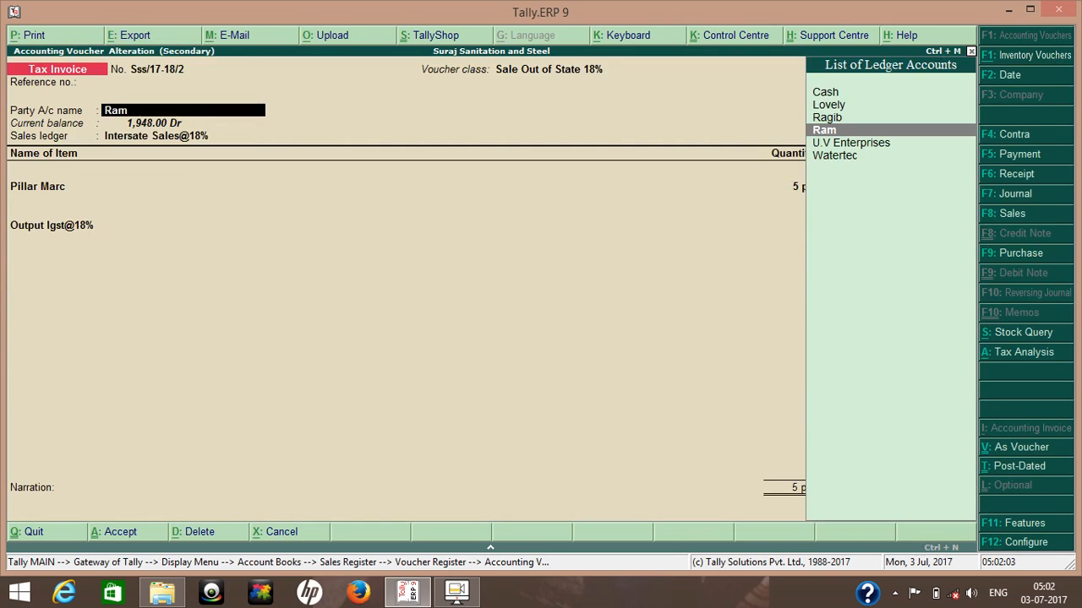
{"action": "key", "text": "ctrl+Return"}
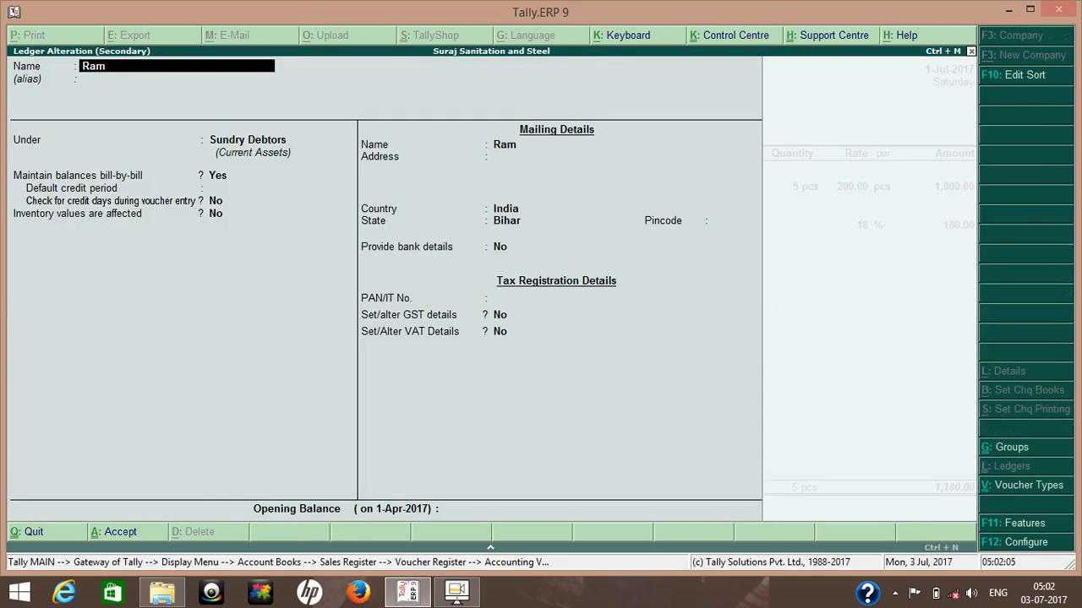
{"action": "key", "text": "Escape"}
{"action": "key", "text": "Escape"}
{"action": "key", "text": "Return"}
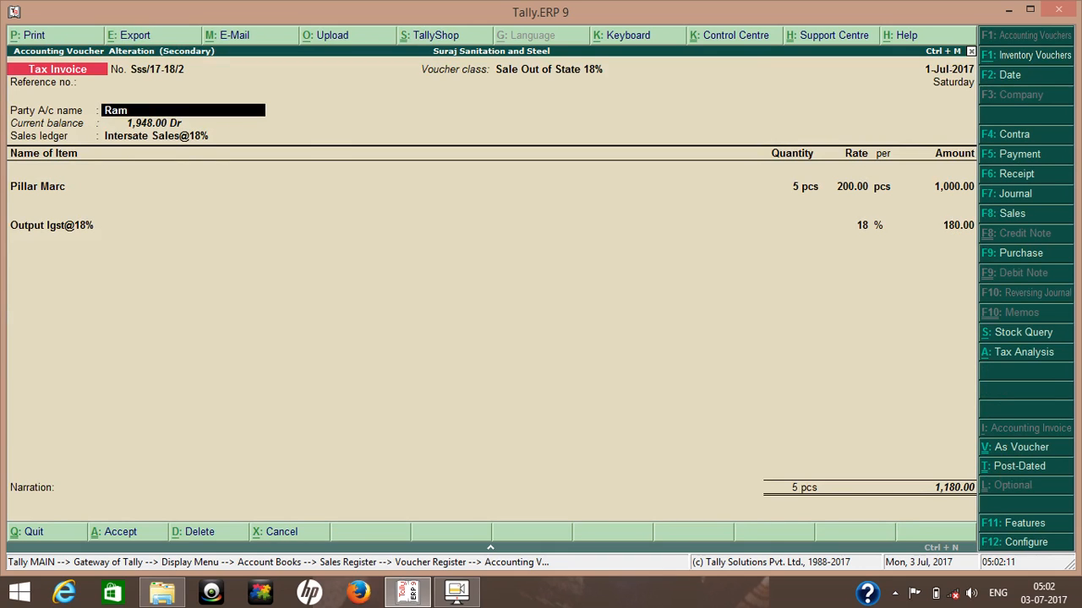
Bring up the invoice's party details once more and leave the Tax Invoice without saving.
{"action": "key", "text": "Return"}
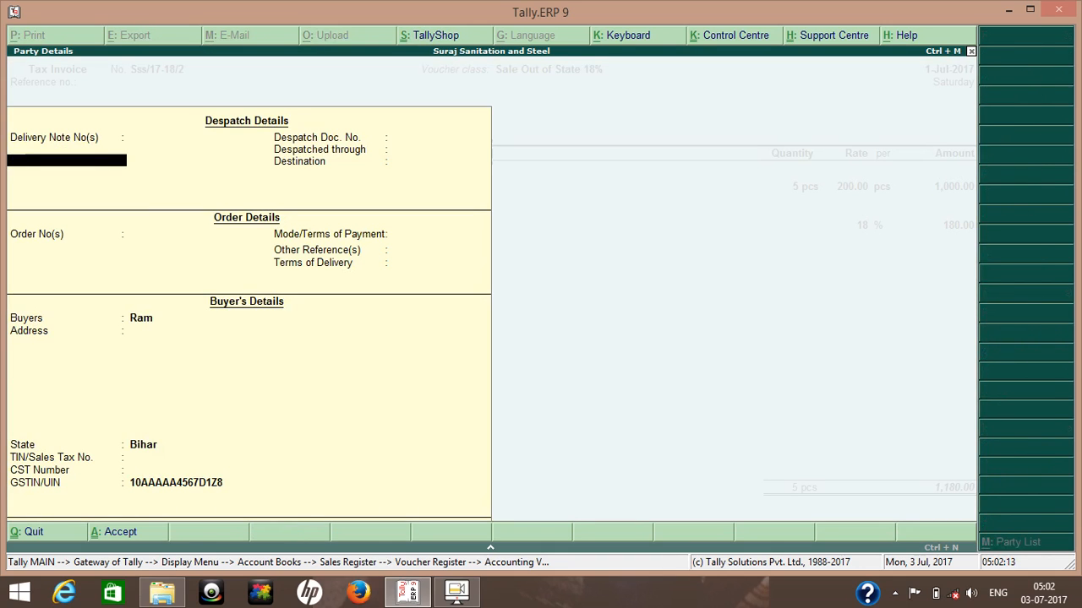
{"action": "key", "text": "Escape"}
{"action": "key", "text": "Escape"}
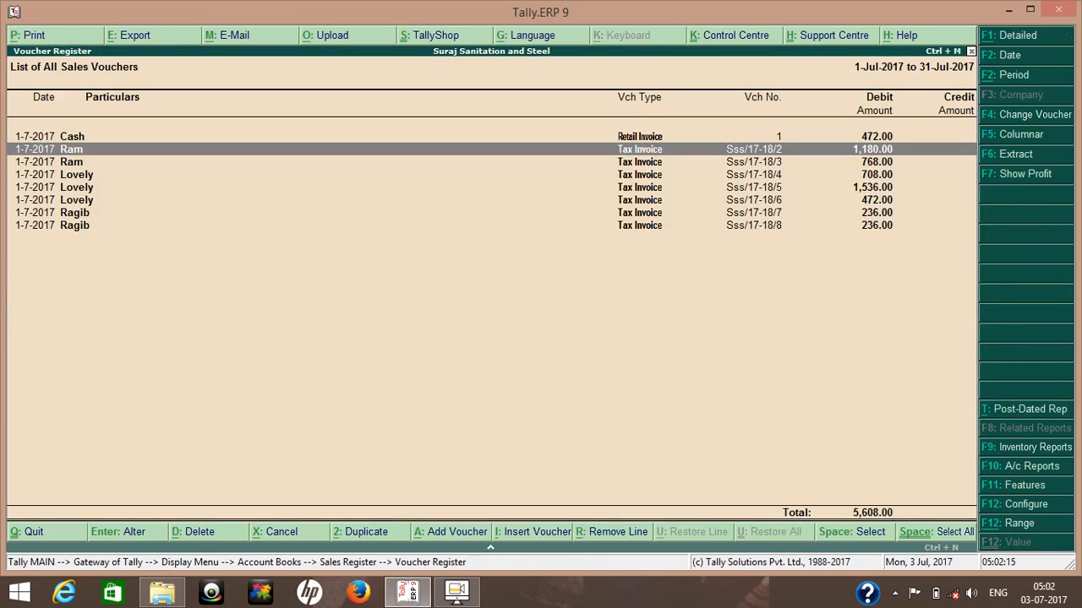
View the Tax Invoice Sss/17-18/3 and quit back to the voucher list.
{"action": "key", "text": "Down"}
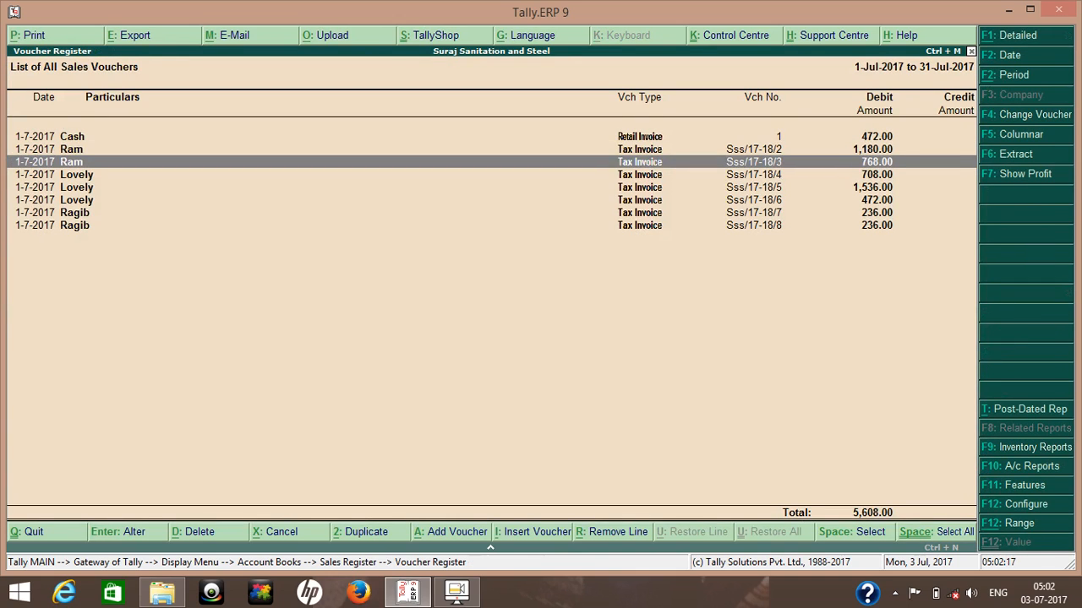
{"action": "key", "text": "Return"}
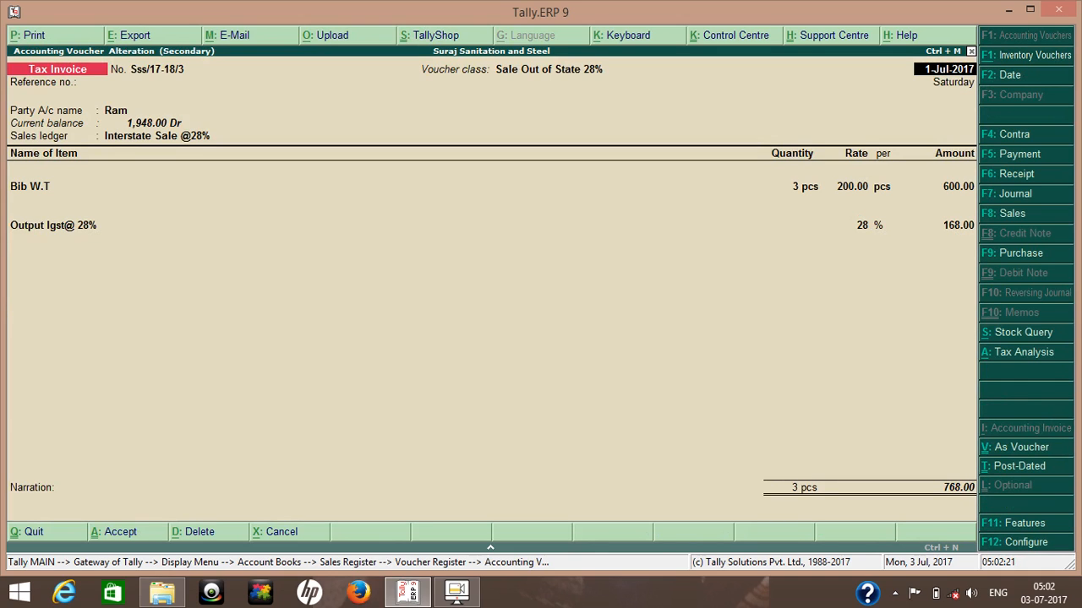
{"action": "key", "text": "Escape"}
{"action": "key", "text": "Return"}
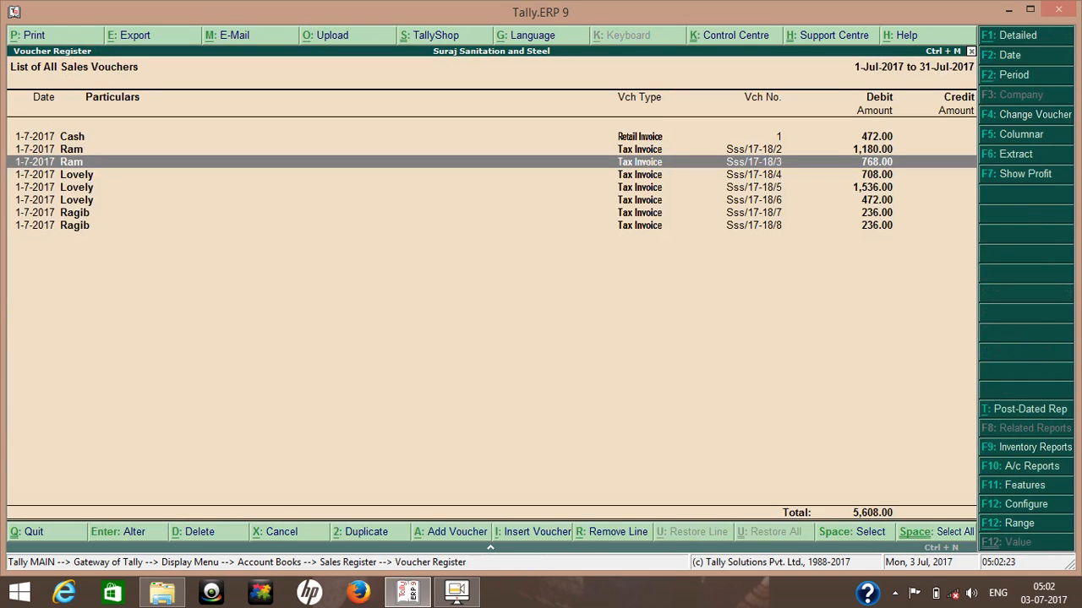
View the Tax Invoice Sss/17-18/4, including its Bib W.T item line, and quit to the voucher list.
{"action": "key", "text": "Down"}
{"action": "key", "text": "Return"}
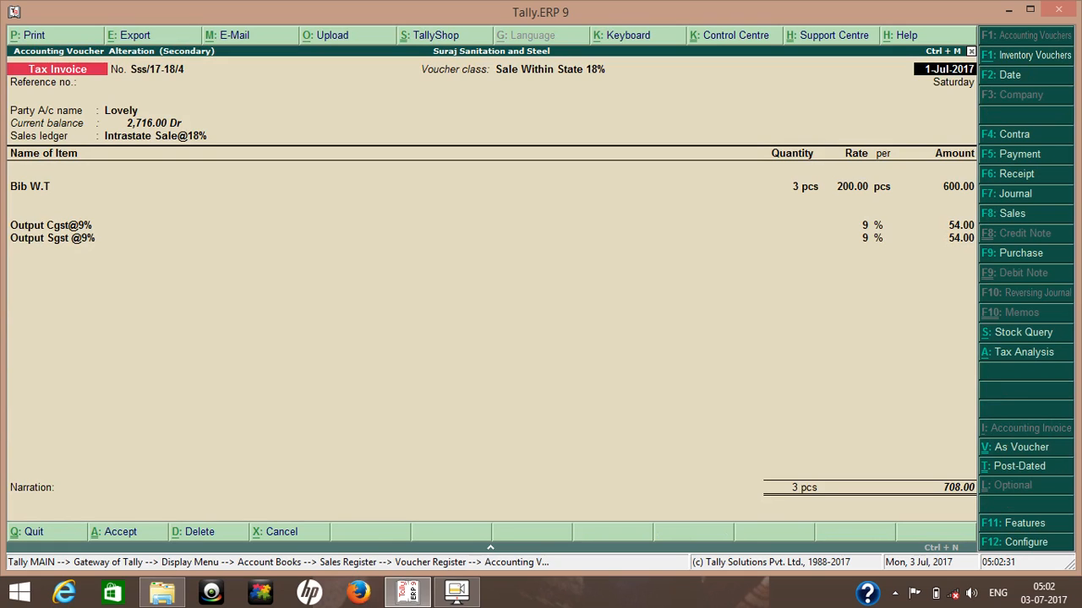
{"action": "left_click", "coordinate": [458, 592]}
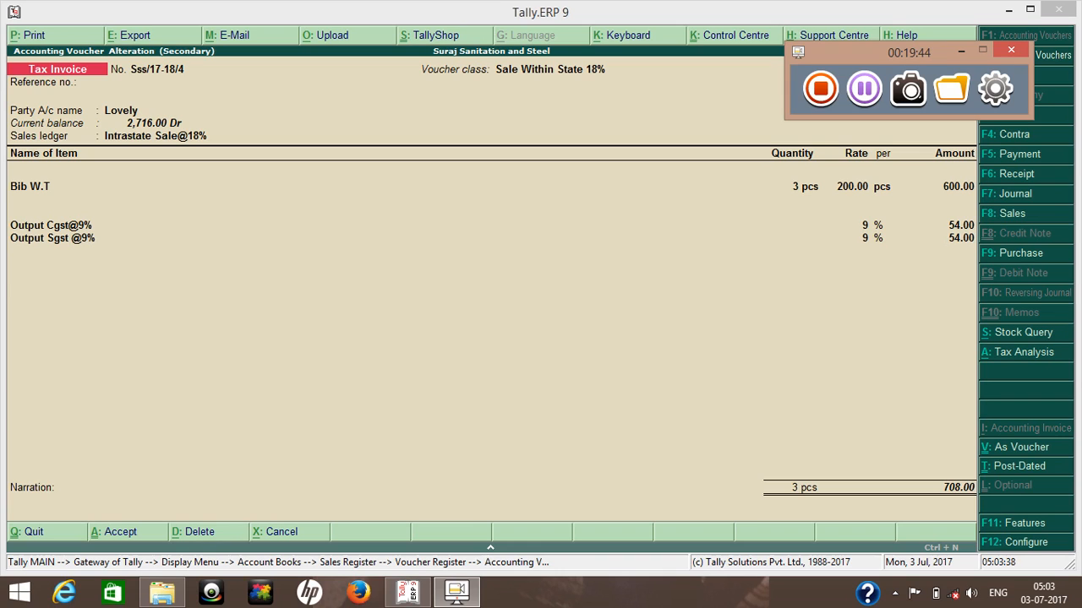
{"action": "left_click", "coordinate": [51, 187]}
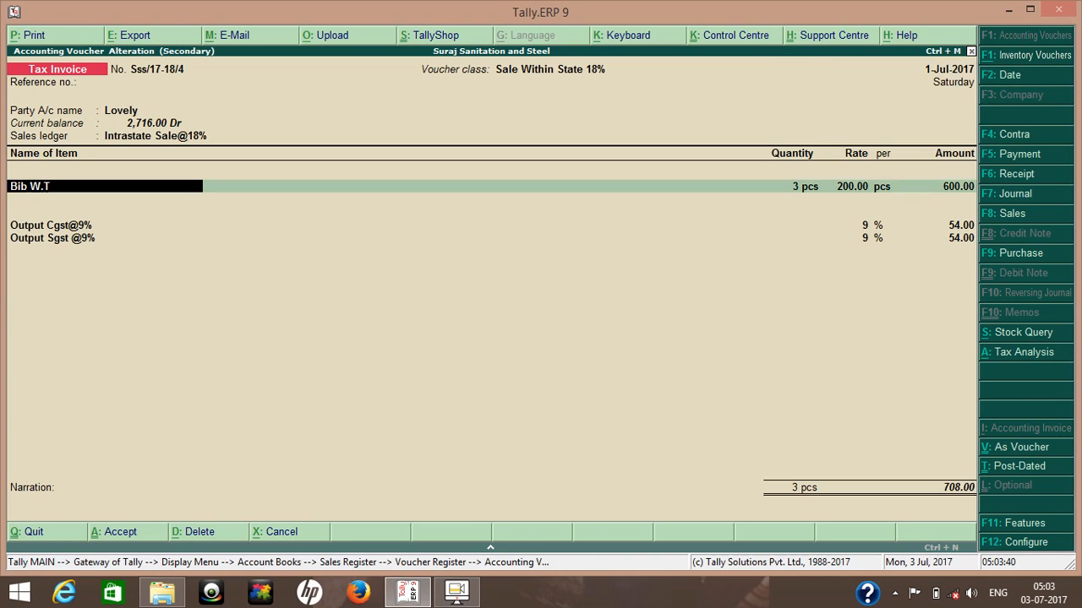
{"action": "key", "text": "Escape"}
{"action": "key", "text": "Escape"}
{"action": "key", "text": "Return"}
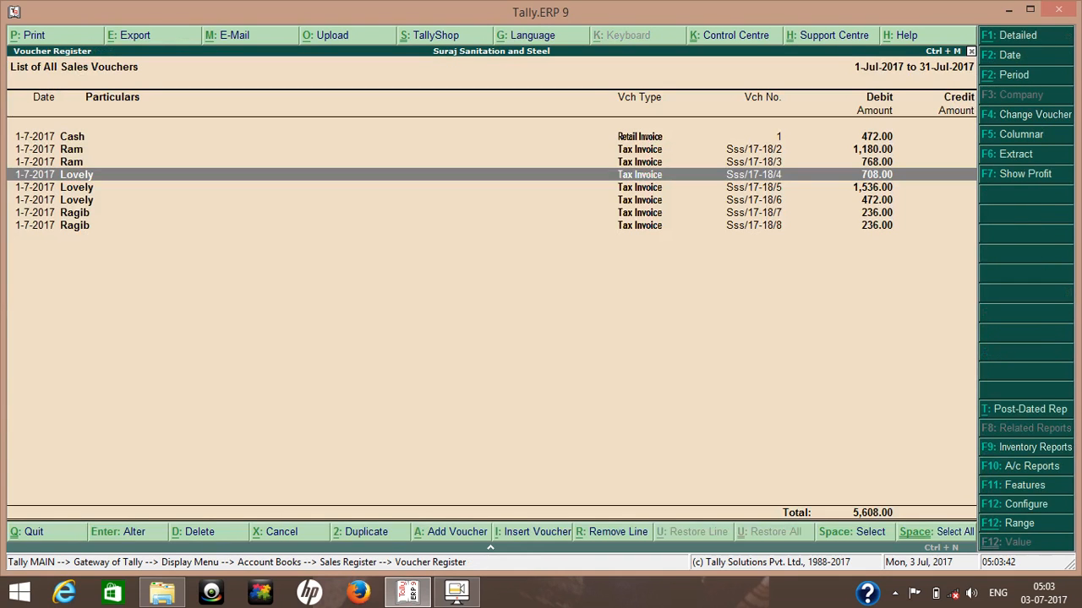
View the Tax Invoice Sss/17-18/5 and quit it without changes.
{"action": "key", "text": "Down"}
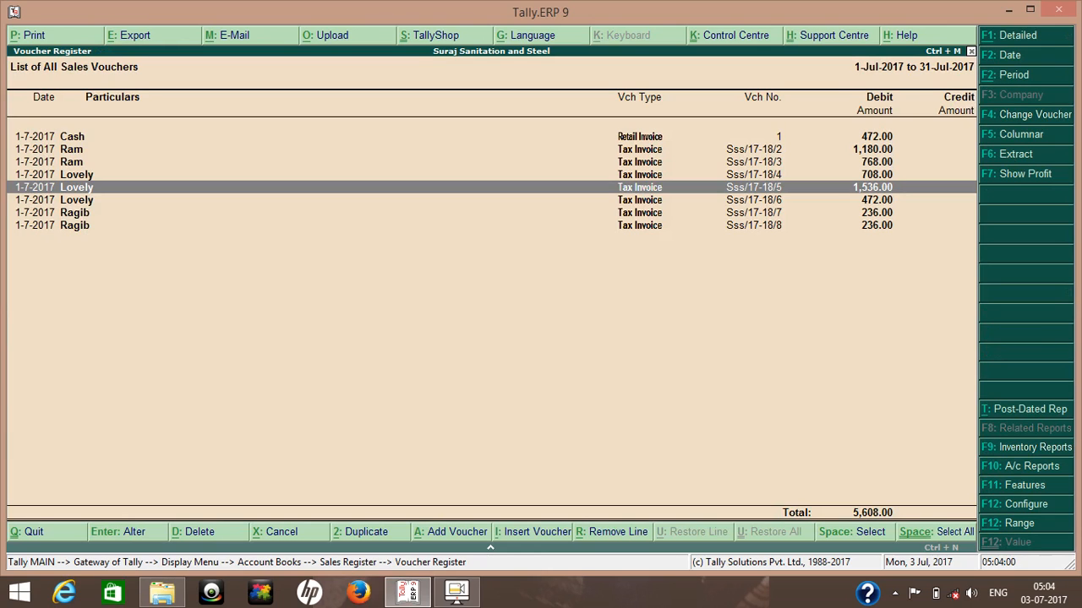
{"action": "key", "text": "Return"}
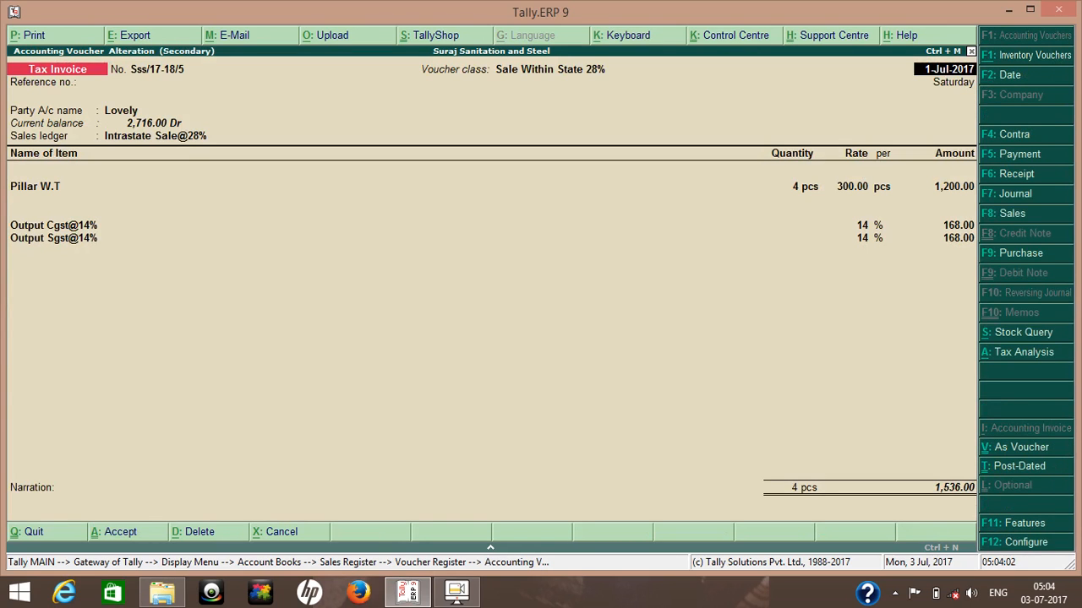
{"action": "key", "text": "y"}
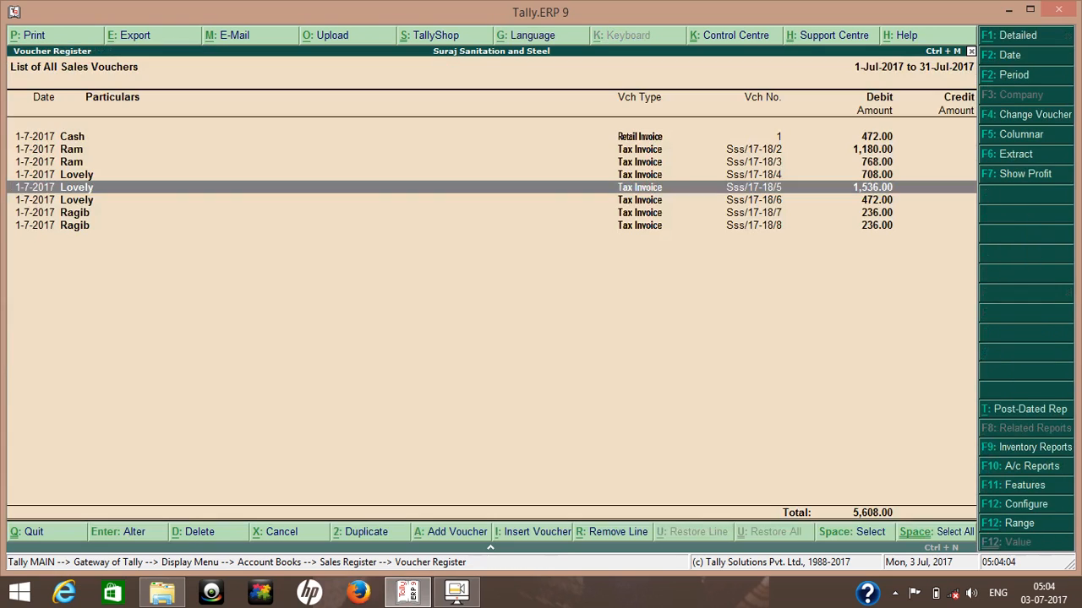
View the Tax Invoice Sss/17-18/6 and quit it without changes.
{"action": "key", "text": "Down"}
{"action": "key", "text": "Down"}
{"action": "key", "text": "Up"}
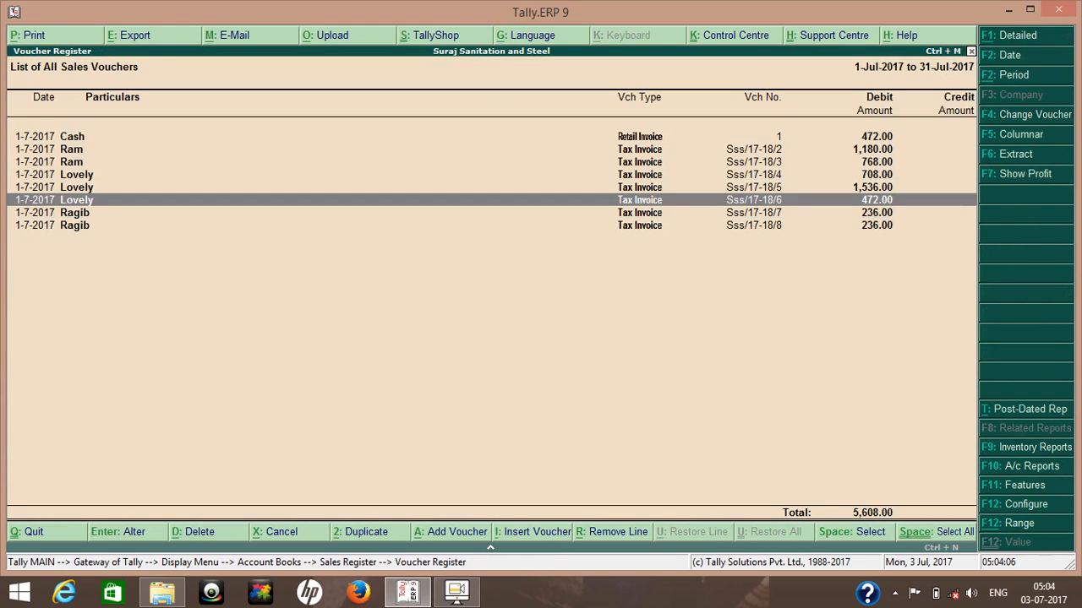
{"action": "key", "text": "Return"}
{"action": "key", "text": "Escape"}
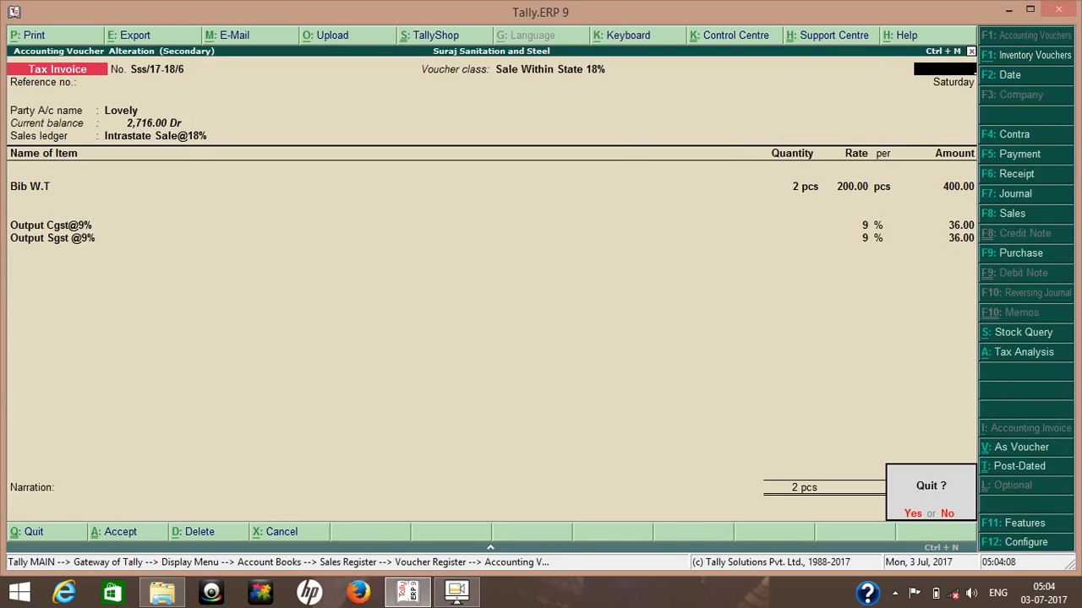
{"action": "key", "text": "y"}
View the Tax Invoice Sss/17-18/7 and quit back to the sales voucher list.
{"action": "key", "text": "Down"}
{"action": "key", "text": "Return"}
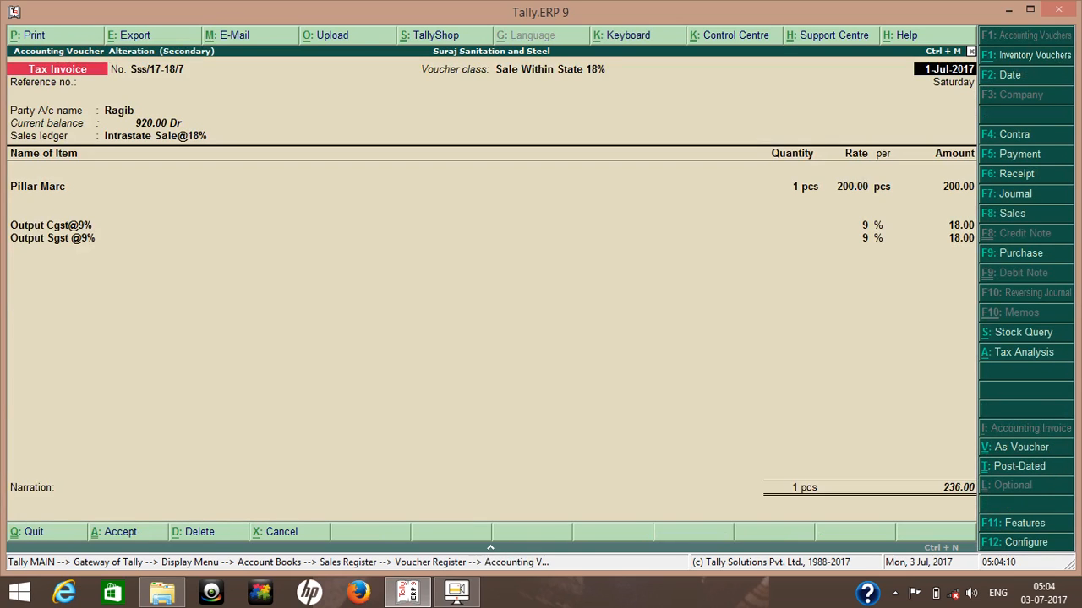
{"action": "key", "text": "Escape"}
{"action": "key", "text": "y"}
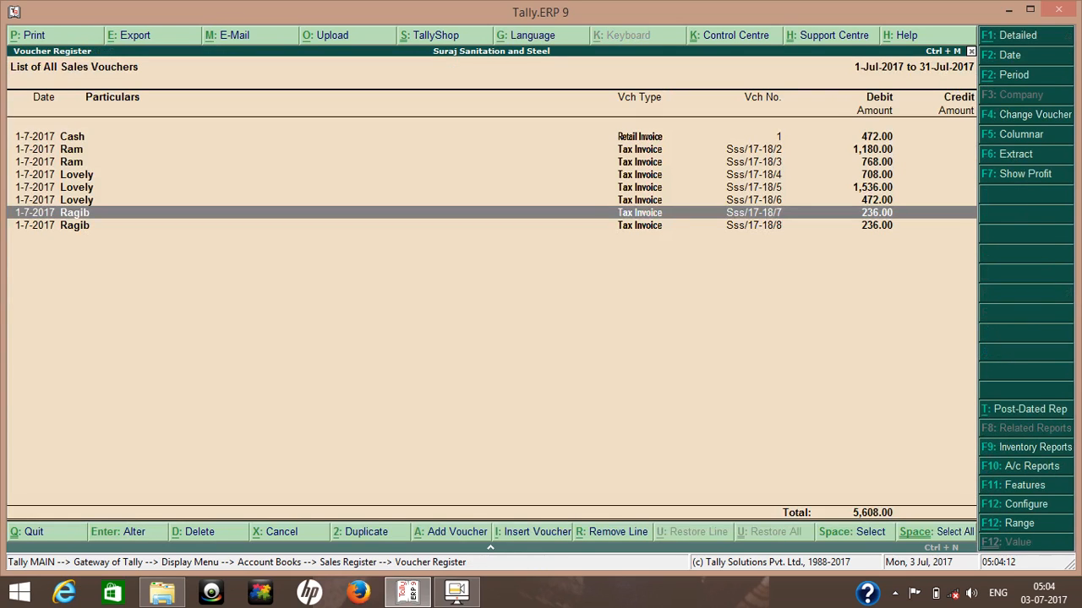
Open the Tax Invoice Sss/17-18/2 from the sales voucher list and view its buyer's party details.
{"action": "key", "text": "Up"}
{"action": "key", "text": "Up"}
{"action": "key", "text": "Up"}
{"action": "key", "text": "Up"}
{"action": "key", "text": "Up"}
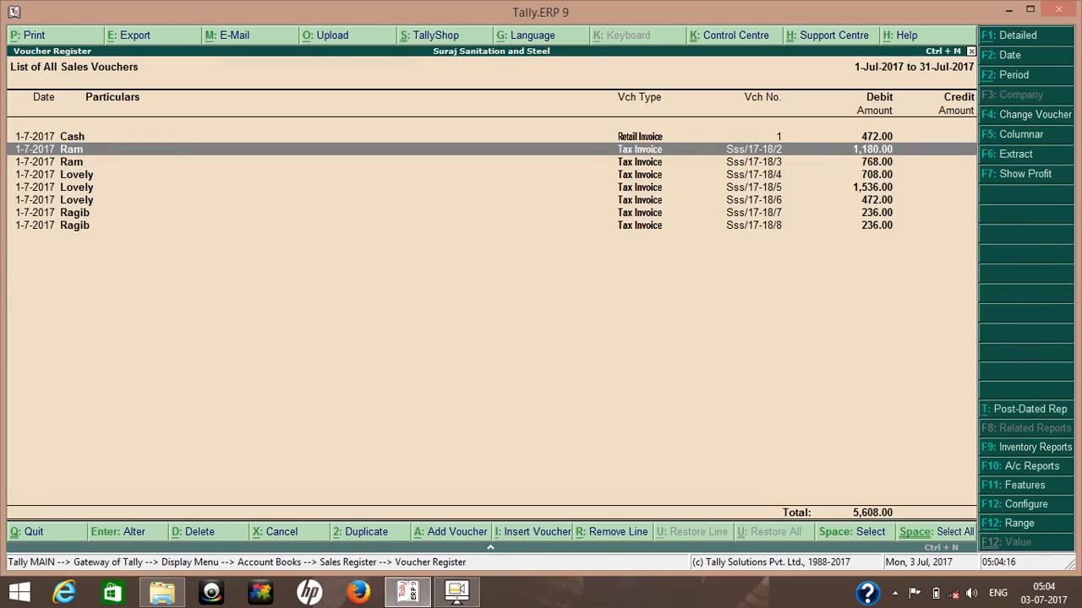
{"action": "key", "text": "Return"}
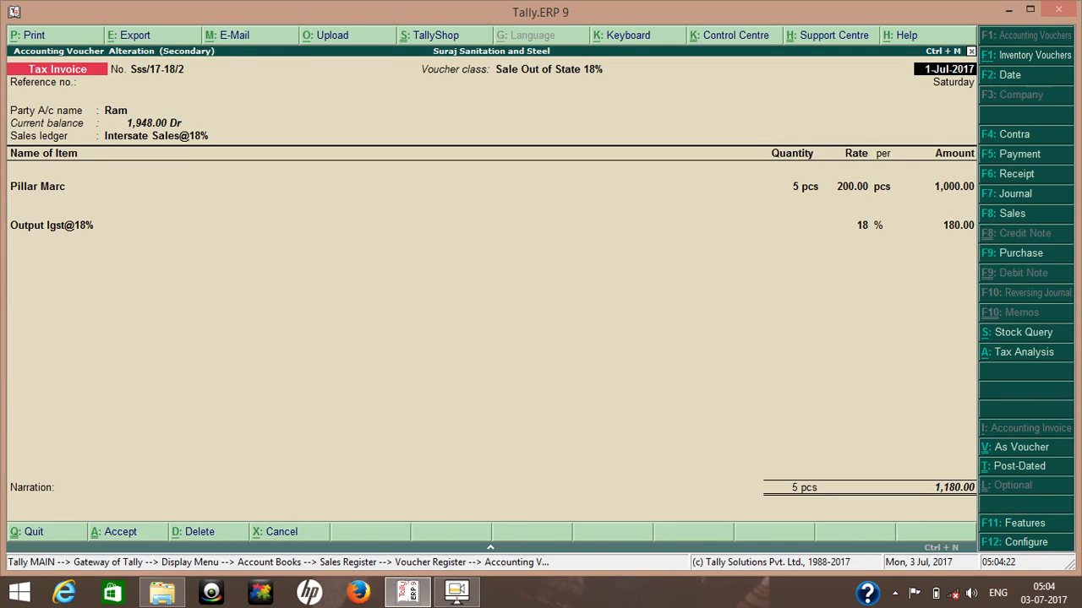
{"action": "key", "text": "Return"}
{"action": "key", "text": "Return"}
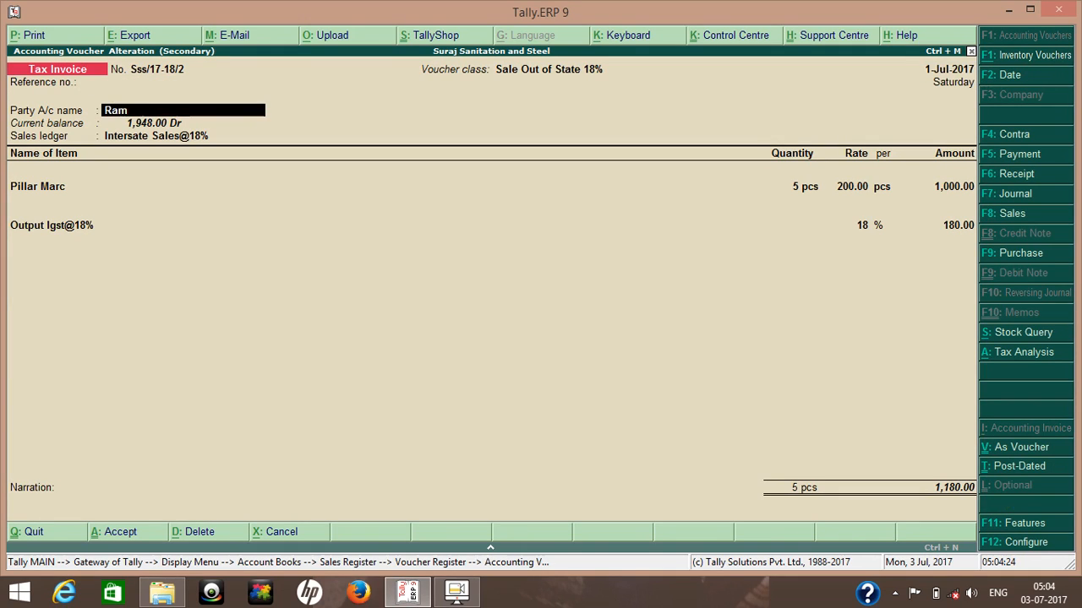
{"action": "key", "text": "Return"}
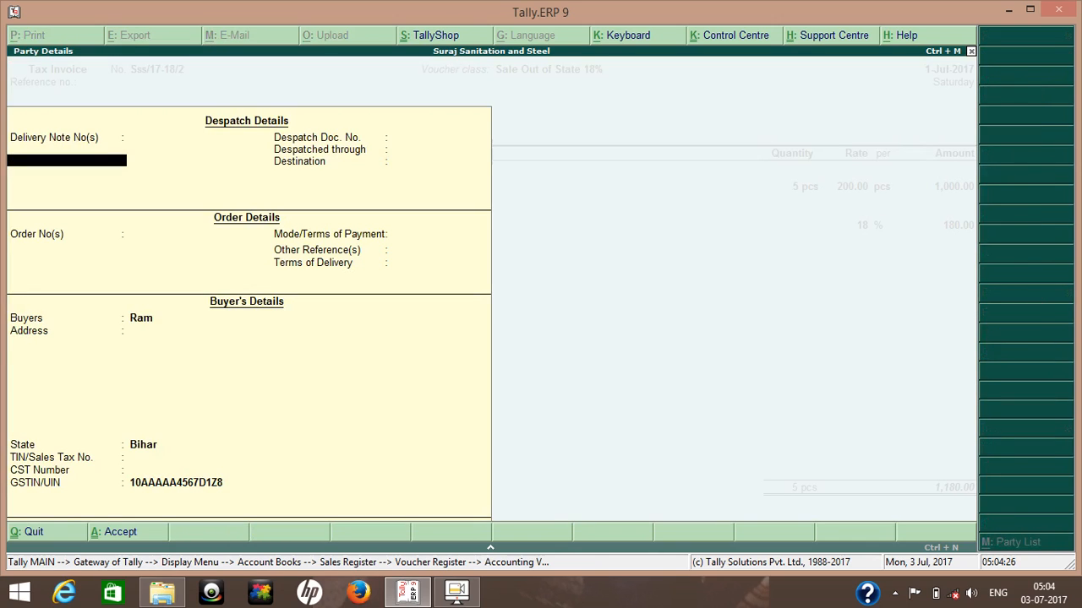
{"action": "key", "text": "Escape"}
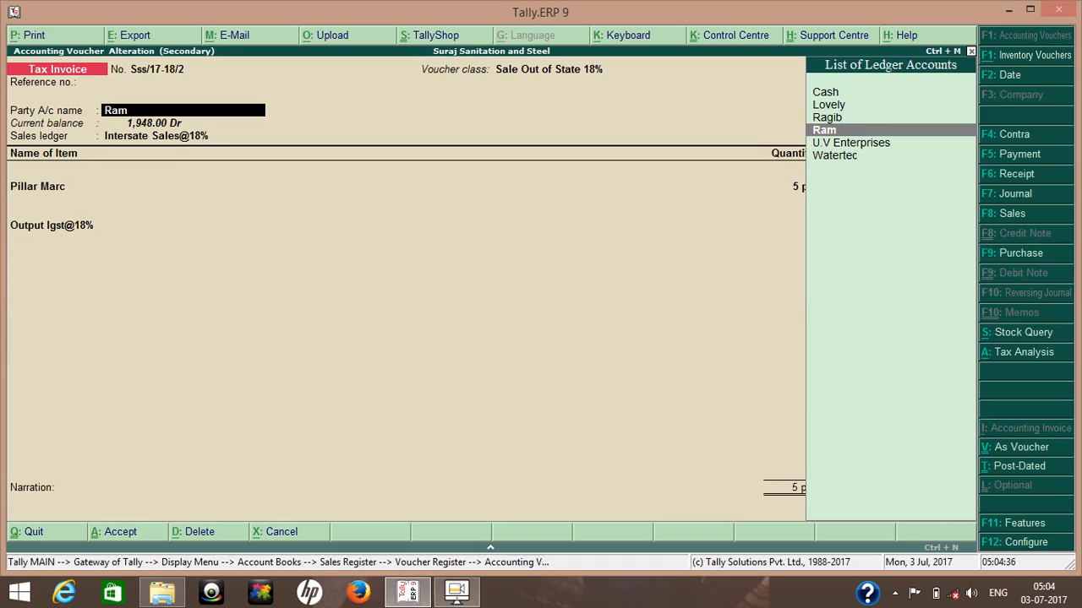
{"action": "left_click", "coordinate": [457, 592]}
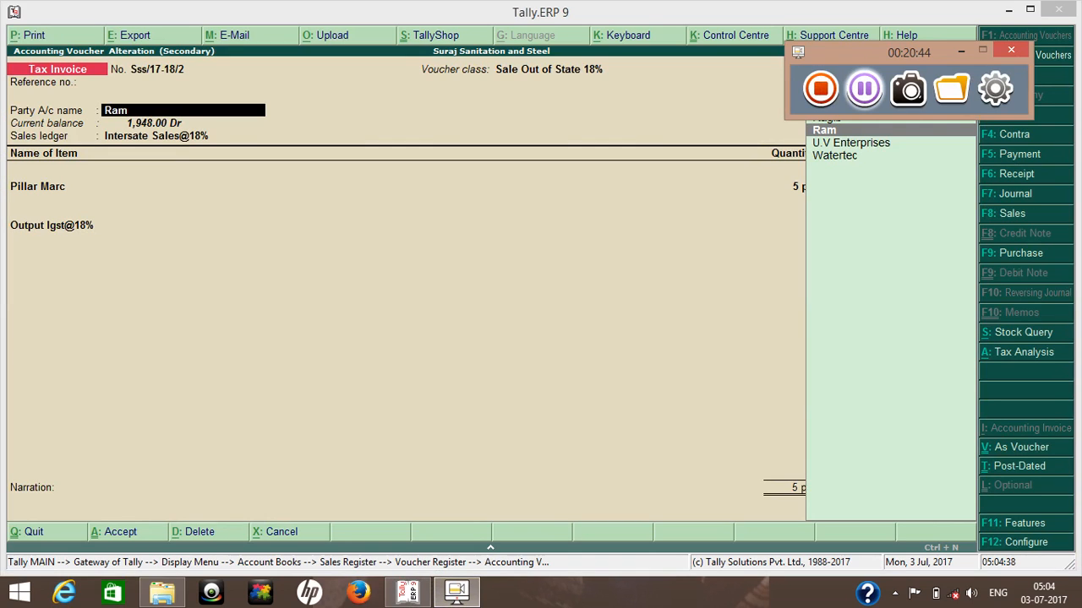
{"action": "key", "text": "Return"}
{"action": "left_click", "coordinate": [960, 52]}
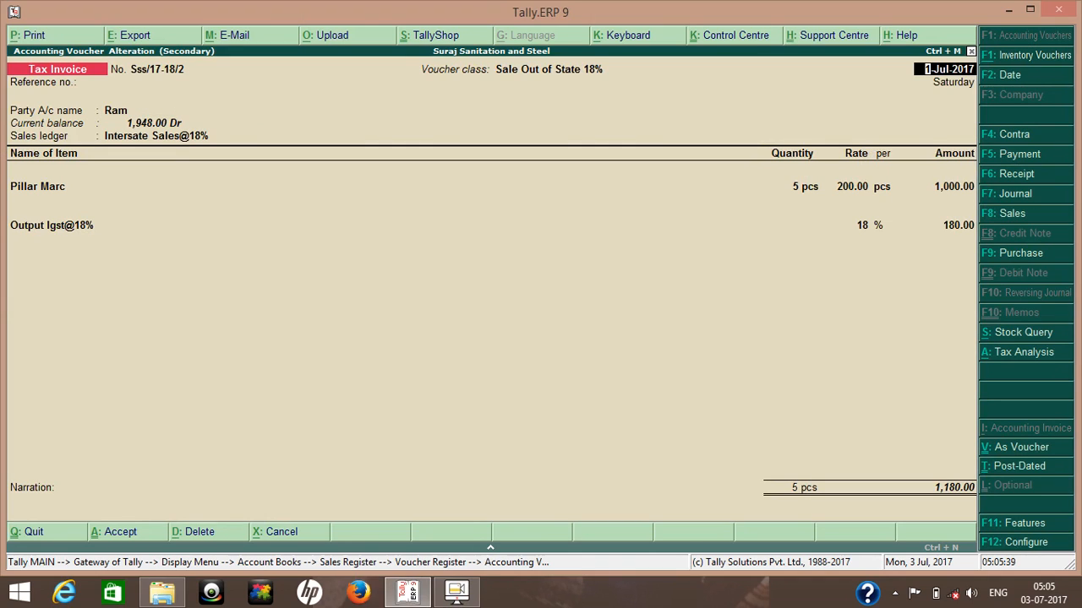
Check the despatch, order and buyer's details of the Tax Invoice Sss/17-18/2 again and quit them.
{"action": "left_click", "coordinate": [37, 186]}
{"action": "key", "text": "BackSpace"}
{"action": "key", "text": "BackSpace"}
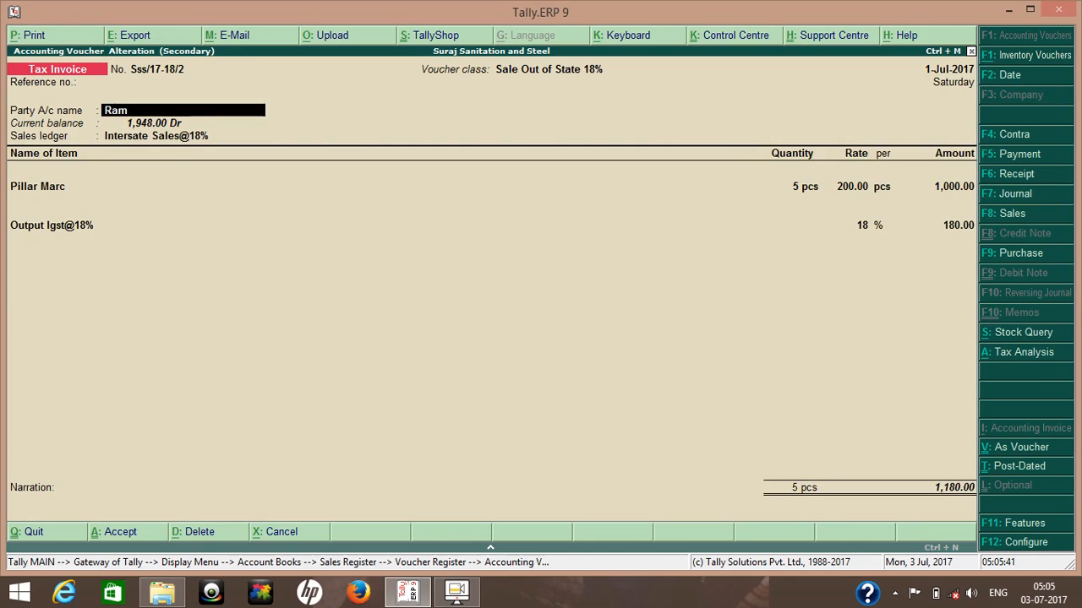
{"action": "key", "text": "Return"}
{"action": "key", "text": "Return"}
{"action": "key", "text": "Return"}
{"action": "key", "text": "Return"}
{"action": "key", "text": "Return"}
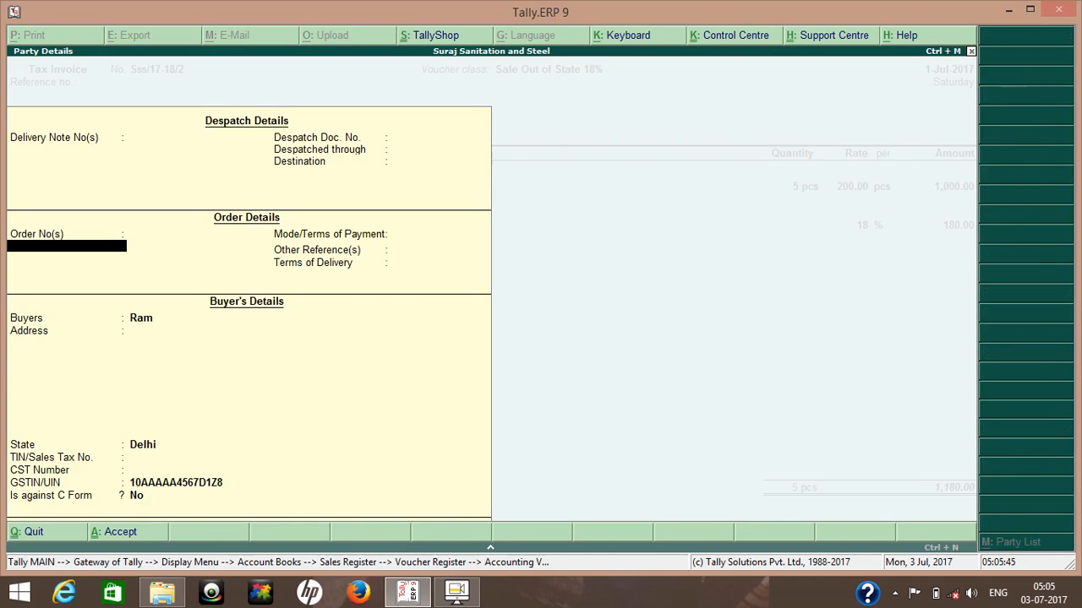
{"action": "key", "text": "Escape"}
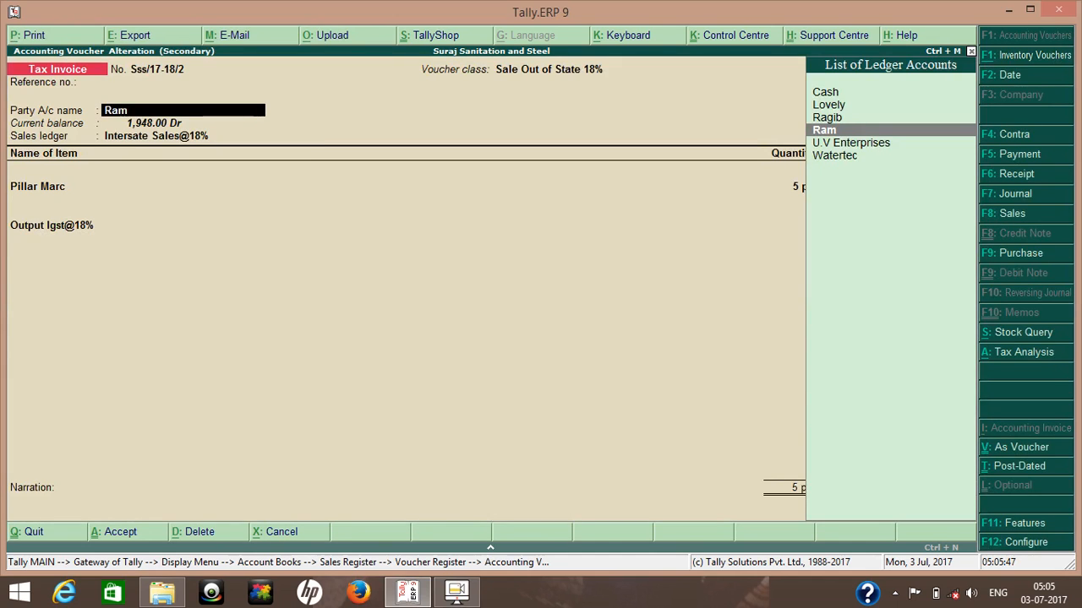
Go through the invoice's party details and accept them with the buyer's state as Delhi.
{"action": "key", "text": "Return"}
{"action": "key", "text": "Return"}
{"action": "key", "text": "Return"}
{"action": "key", "text": "Return"}
{"action": "key", "text": "Return"}
{"action": "key", "text": "Return"}
{"action": "key", "text": "Return"}
{"action": "key", "text": "Return"}
{"action": "key", "text": "Return"}
{"action": "key", "text": "Return"}
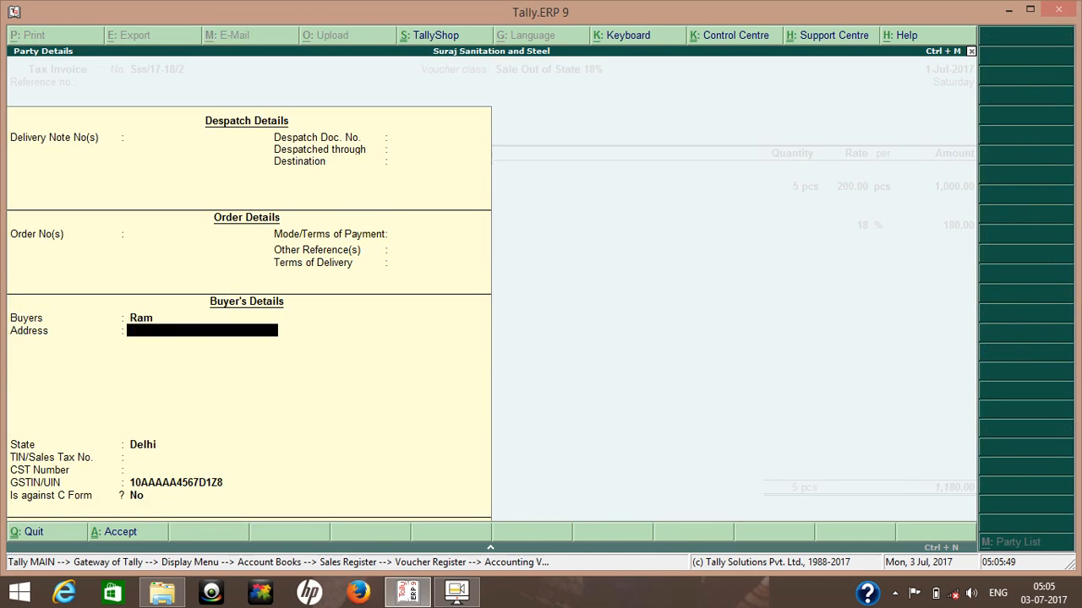
{"action": "key", "text": "Return"}
{"action": "key", "text": "Return"}
{"action": "key", "text": "Return"}
{"action": "key", "text": "Return"}
{"action": "key", "text": "Return"}
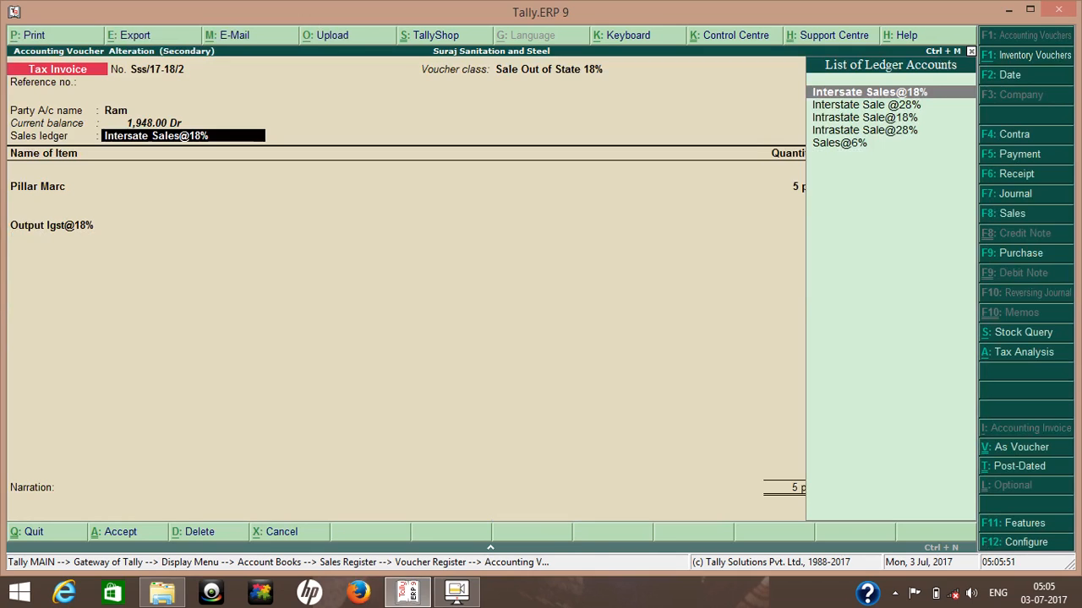
Keep the Intersate Sales@18% ledger, the Pillar Marc line of 5 pcs at 200.00 and the Output Igst@18% line.
{"action": "key", "text": "Return"}
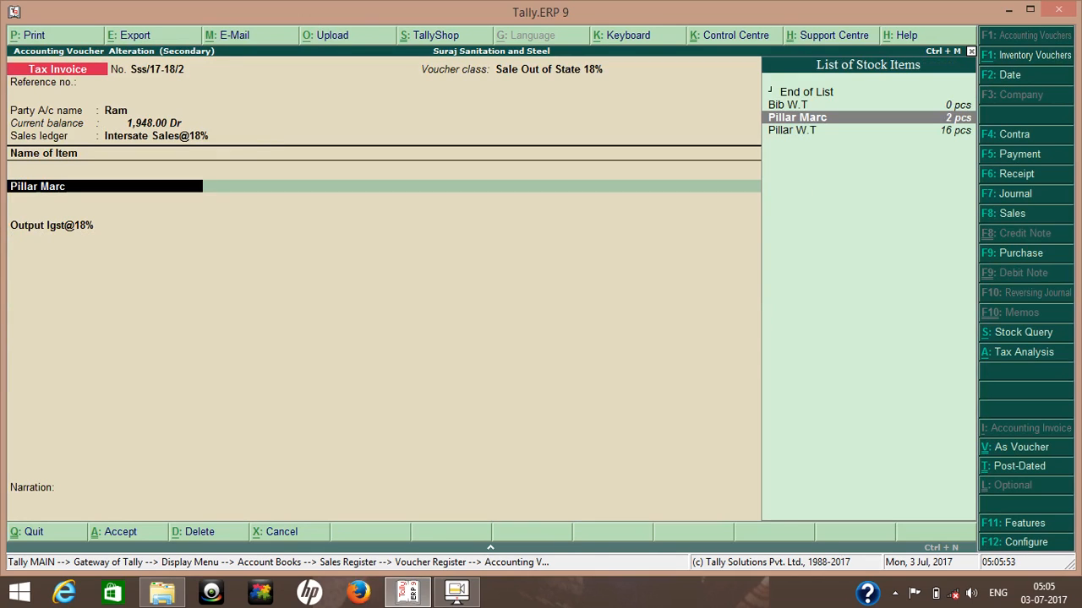
{"action": "key", "text": "Return"}
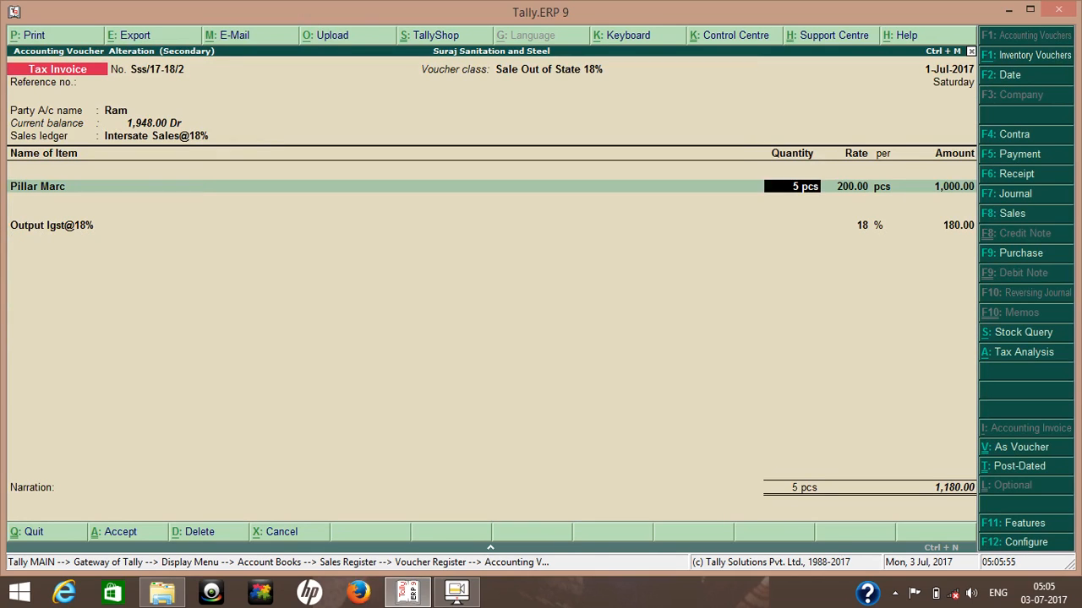
{"action": "key", "text": "Return"}
{"action": "key", "text": "Return"}
{"action": "key", "text": "Return"}
{"action": "key", "text": "Return"}
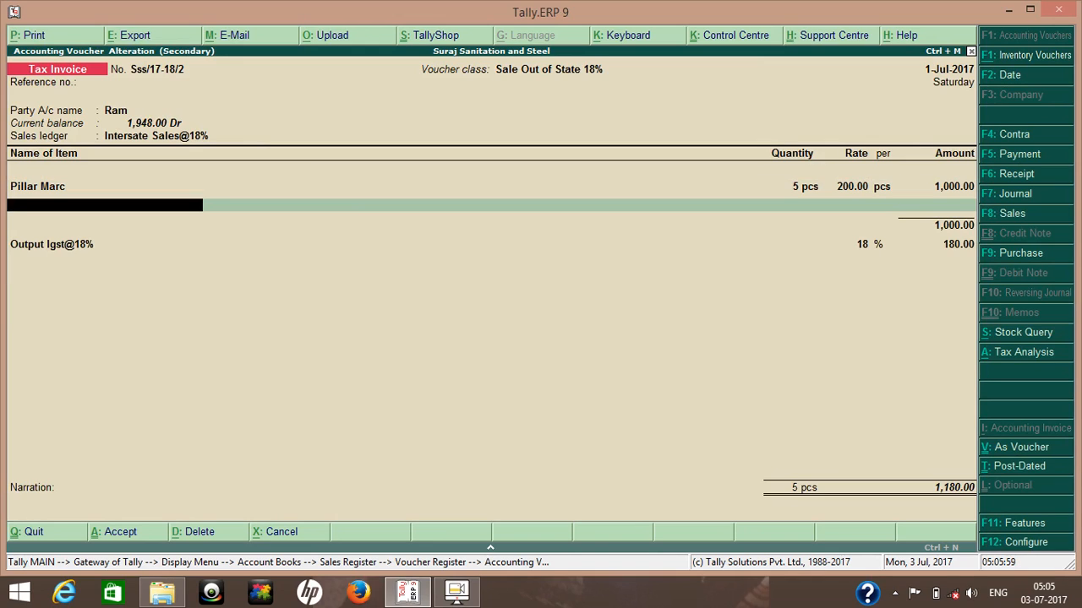
{"action": "key", "text": "Return"}
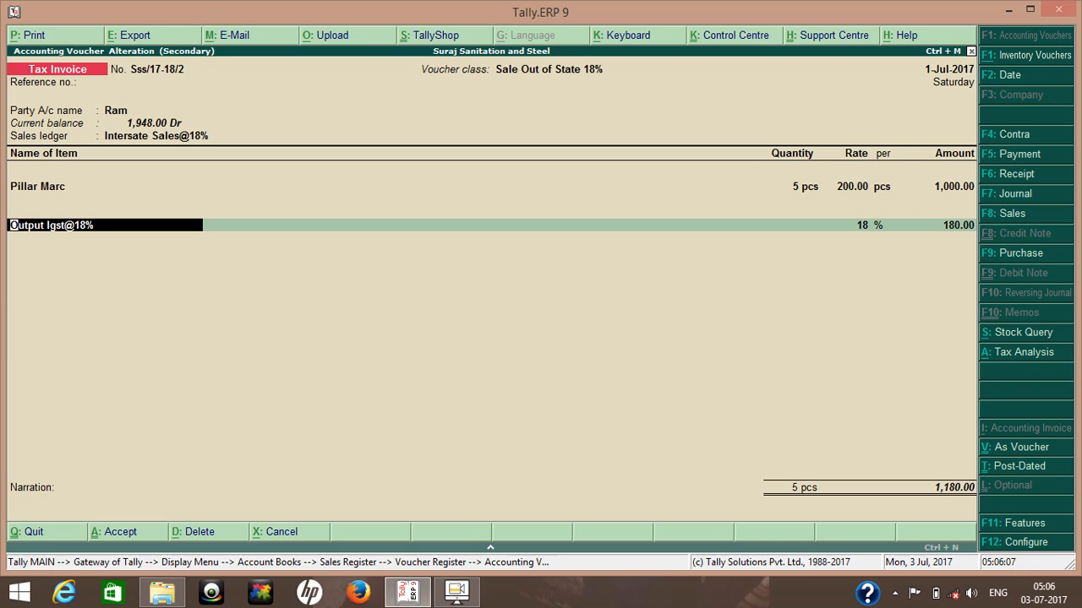
{"action": "key", "text": "Return"}
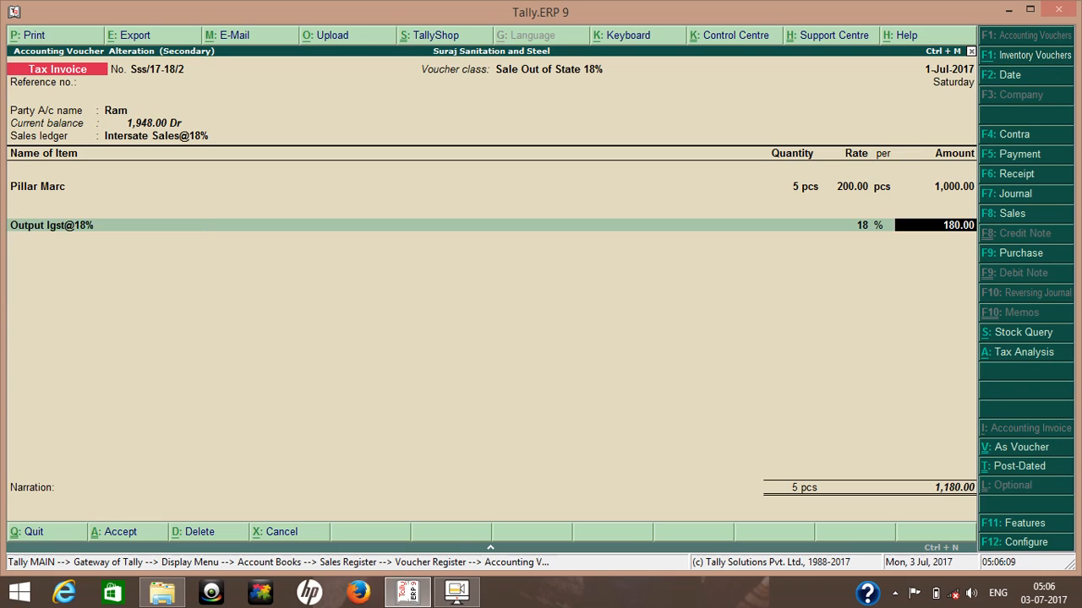
Accept the bill-wise New Ref 1 for 1,180.00 Dr and save the Tax Invoice Sss/17-18/2.
{"action": "key", "text": "Return"}
{"action": "key", "text": "Return"}
{"action": "key", "text": "Return"}
{"action": "key", "text": "Return"}
{"action": "key", "text": "Return"}
{"action": "key", "text": "Return"}
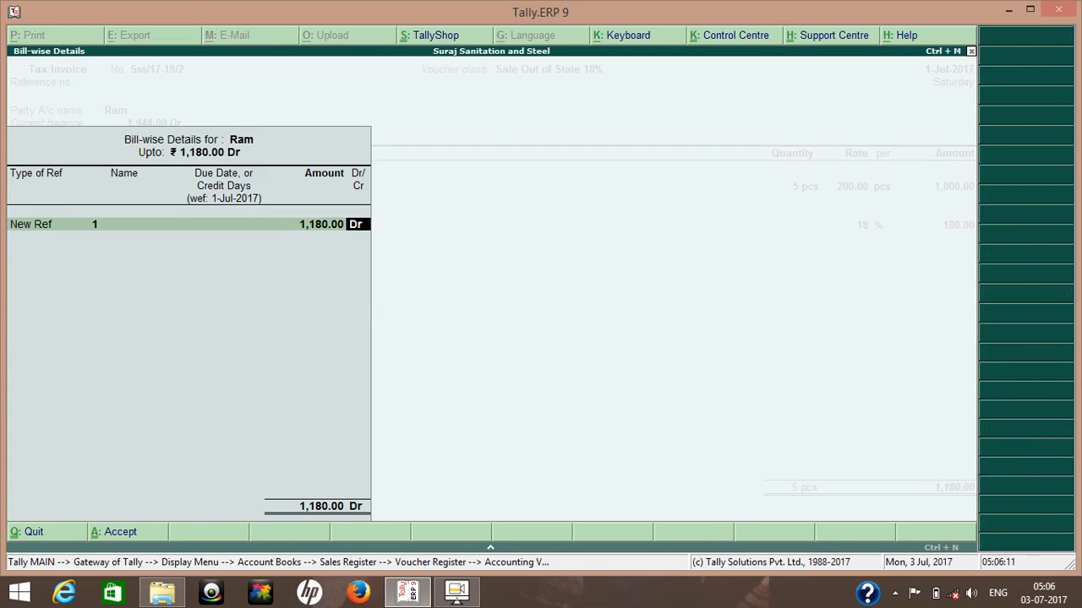
{"action": "key", "text": "Return"}
{"action": "key", "text": "Return"}
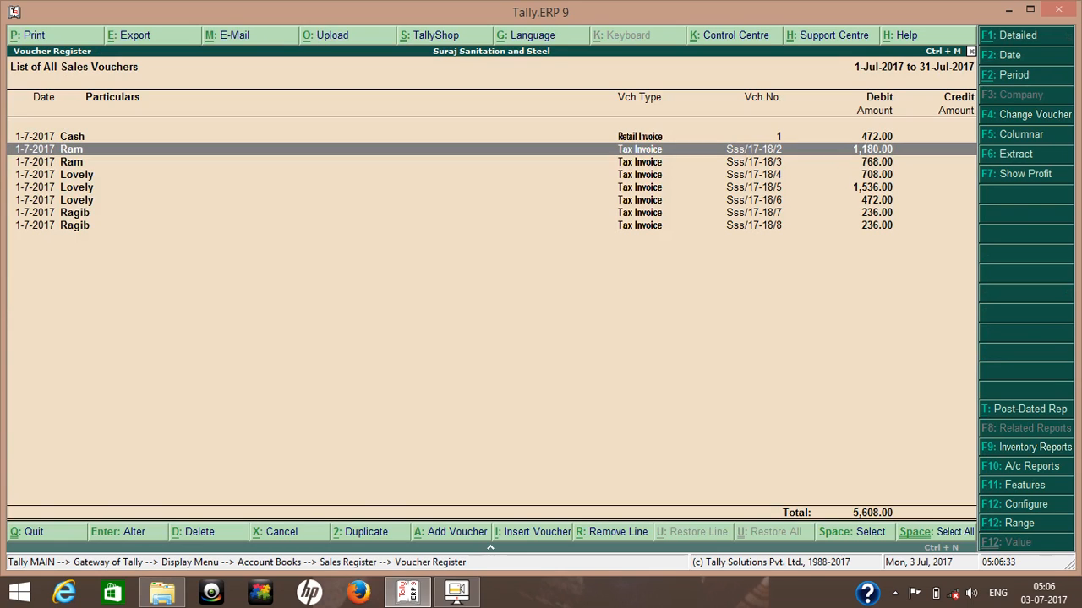
Quit the voucher list and reopen the July vouchers from the Sales Register.
{"action": "key", "text": "Escape"}
{"action": "key", "text": "Escape"}
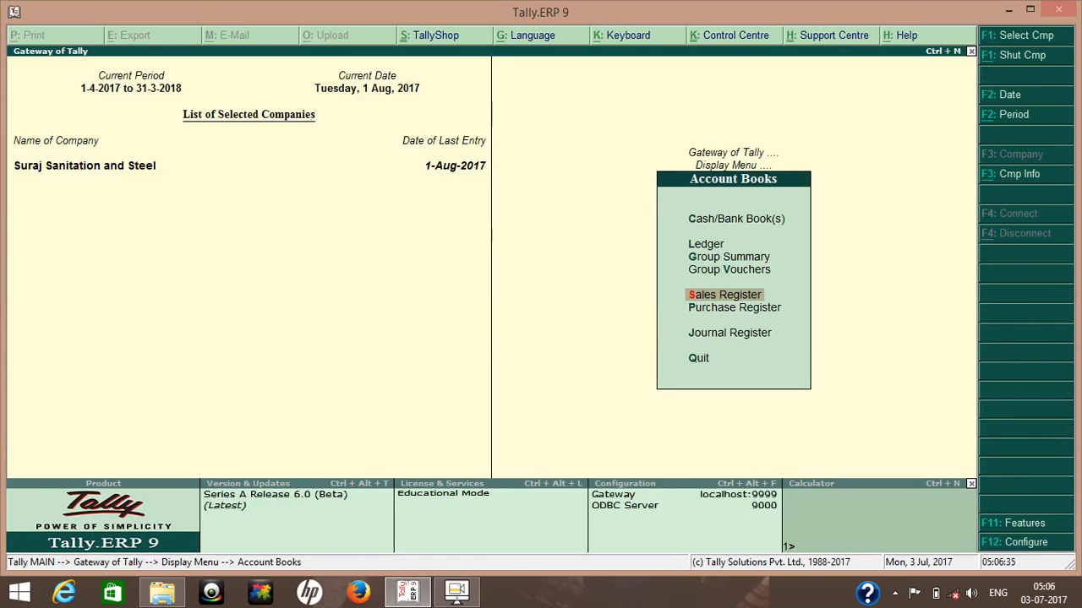
{"action": "key", "text": "Return"}
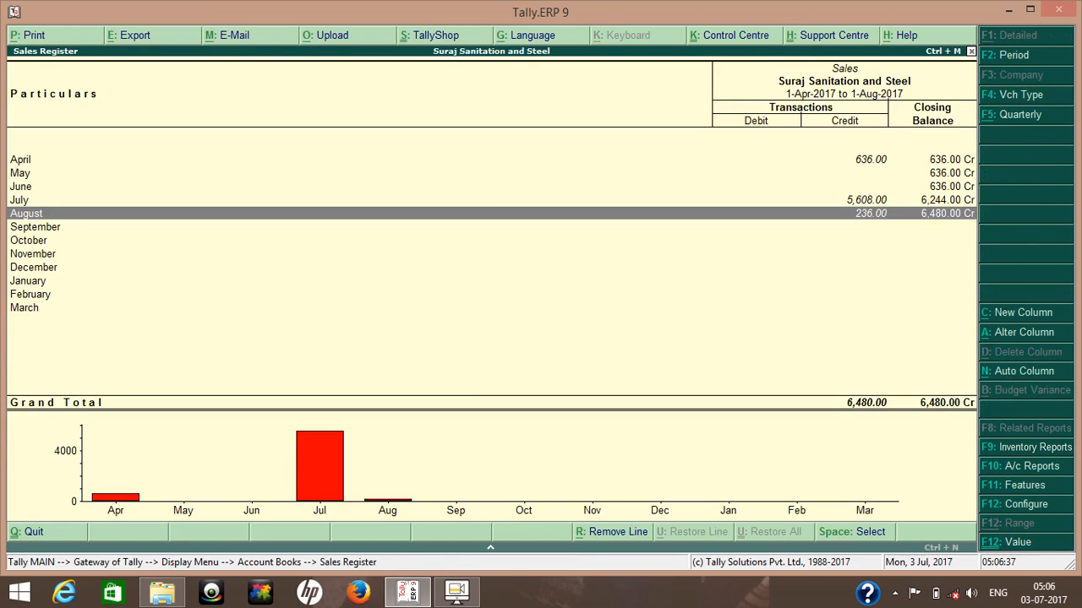
{"action": "key", "text": "Up"}
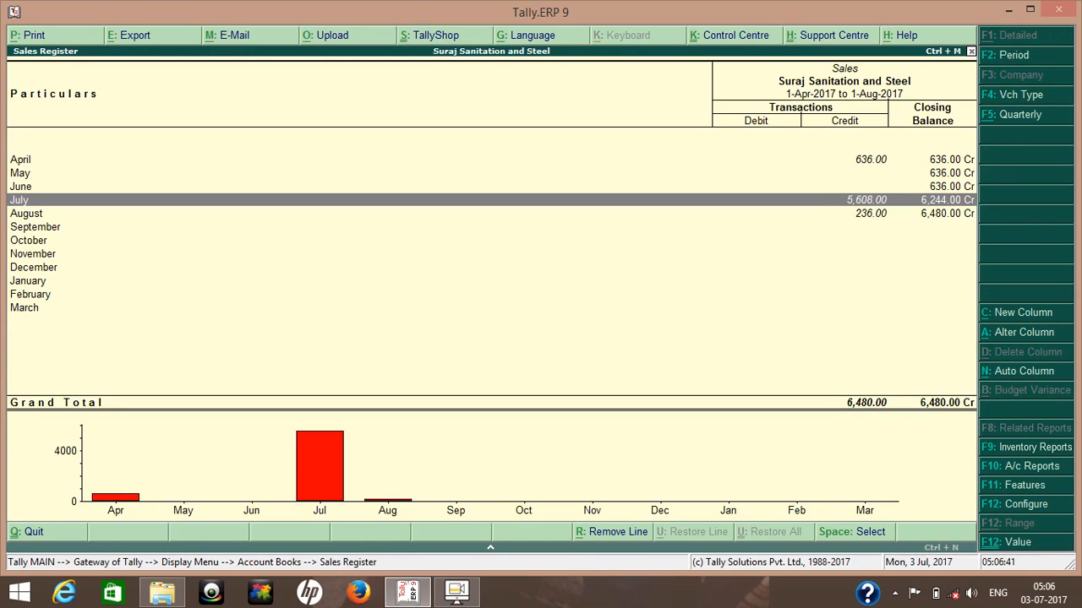
{"action": "key", "text": "Return"}
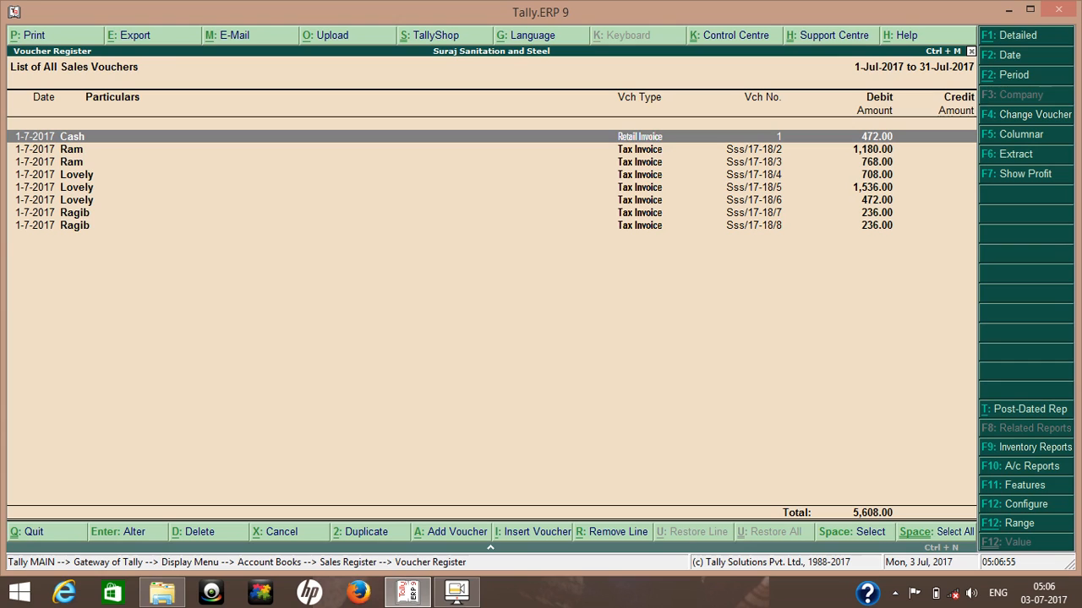
{"action": "key", "text": "F5"}
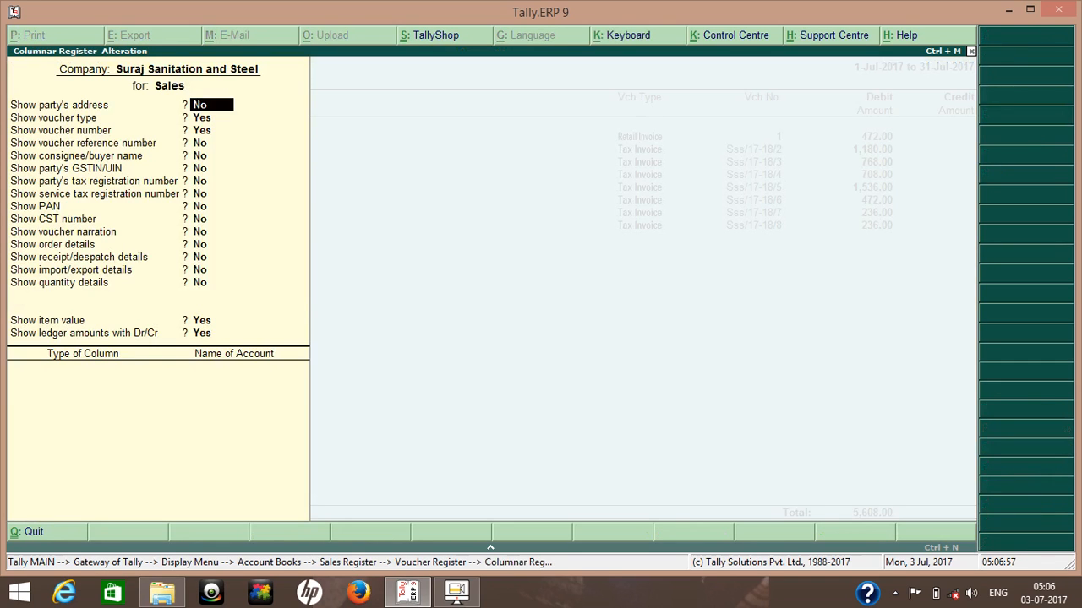
{"action": "key", "text": "Escape"}
{"action": "key", "text": "y"}
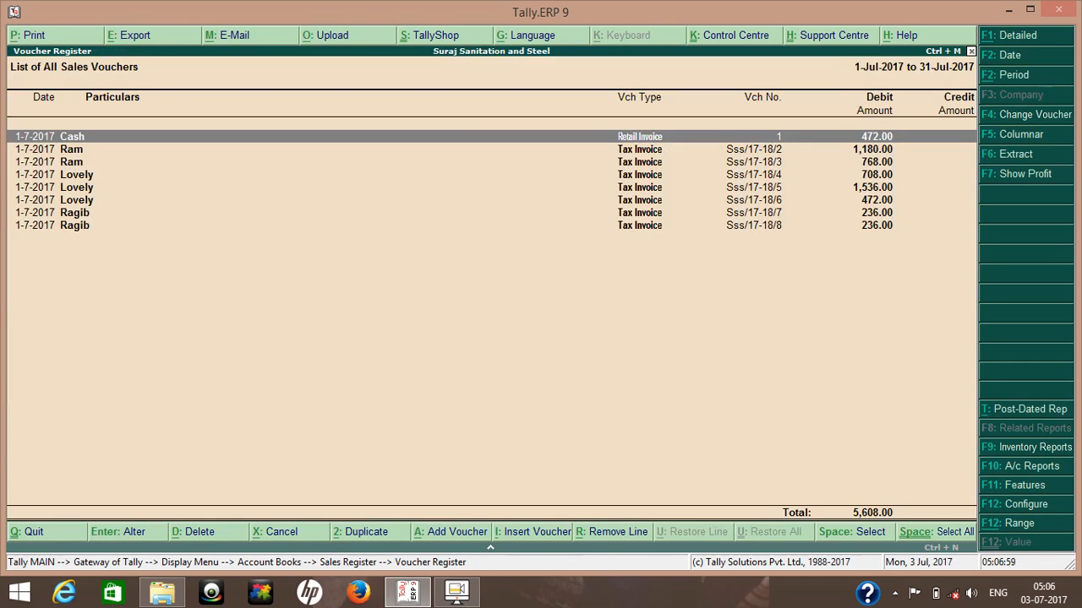
Restrict the July voucher list to the Tax Invoice type, review it and return to the Gateway of Tally.
{"action": "key", "text": "F4"}
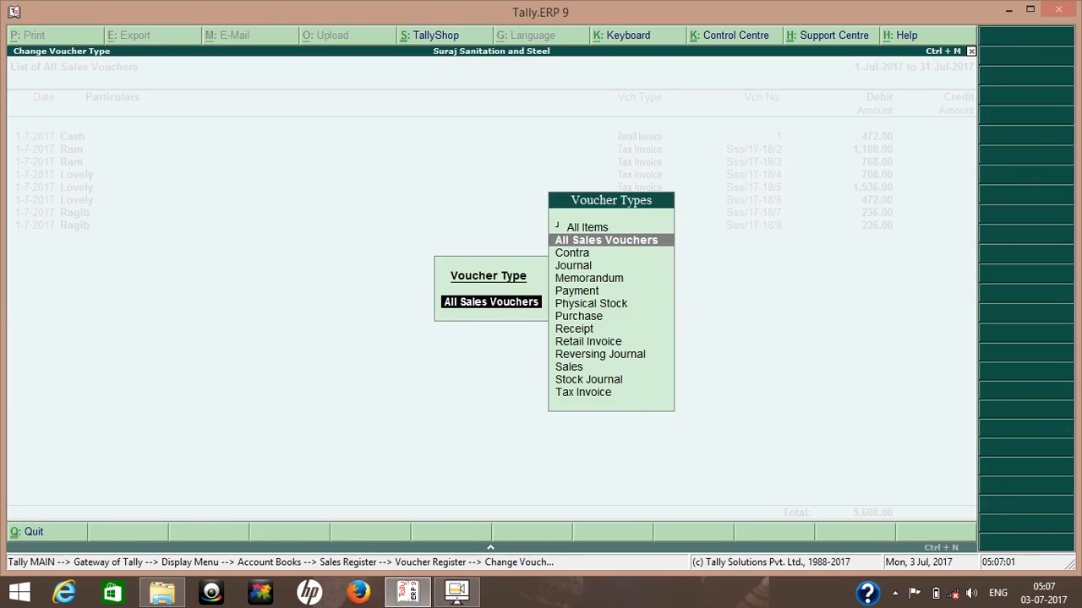
{"action": "type", "text": "Ta"}
{"action": "key", "text": "Return"}
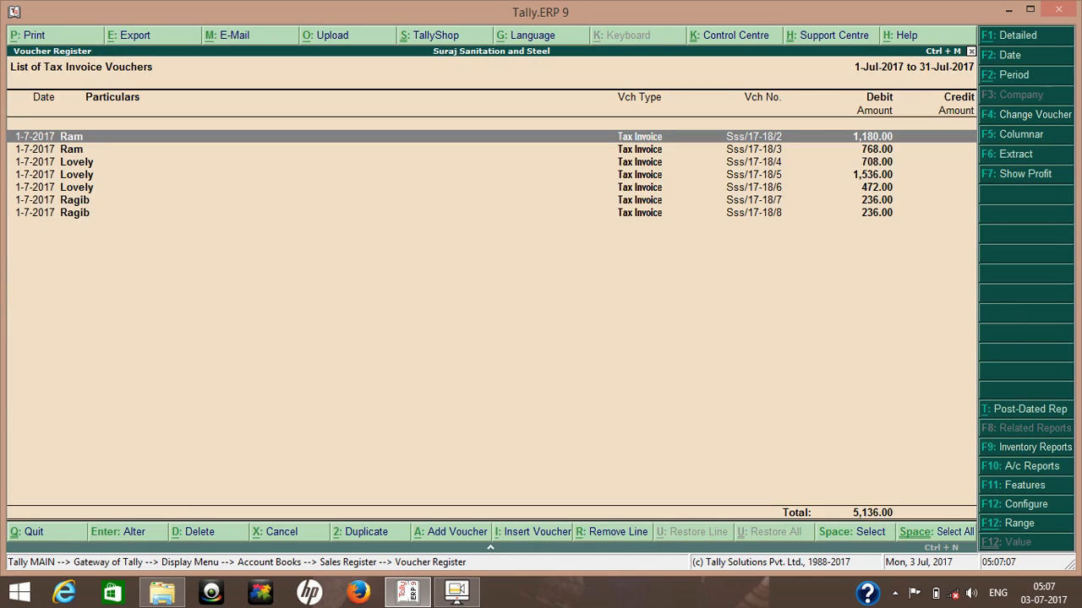
{"action": "key", "text": "Escape"}
{"action": "key", "text": "Escape"}
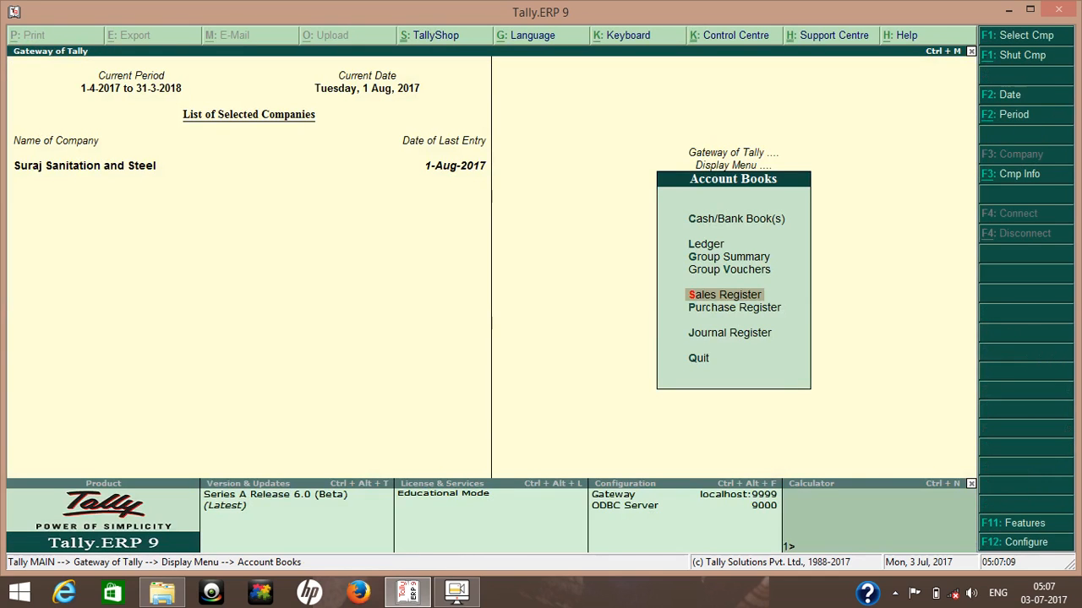
{"action": "key", "text": "Escape"}
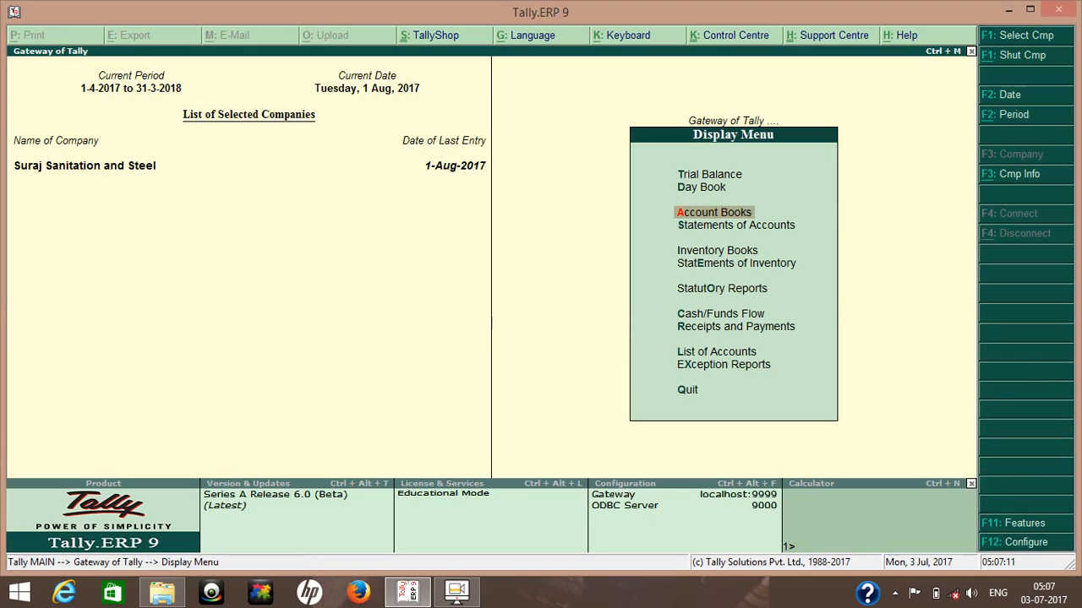
{"action": "key", "text": "Escape"}
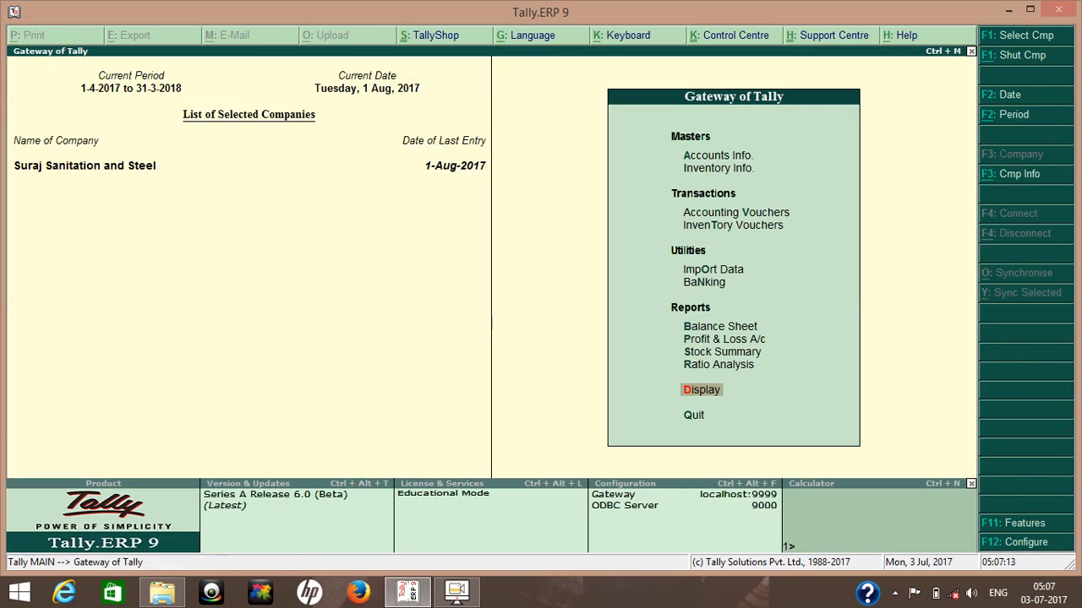
Open the Profit & Loss A/c and view the Sales Accounts group summary.
{"action": "key", "text": "Up"}
{"action": "key", "text": "Up"}
{"action": "key", "text": "Up"}
{"action": "key", "text": "Up"}
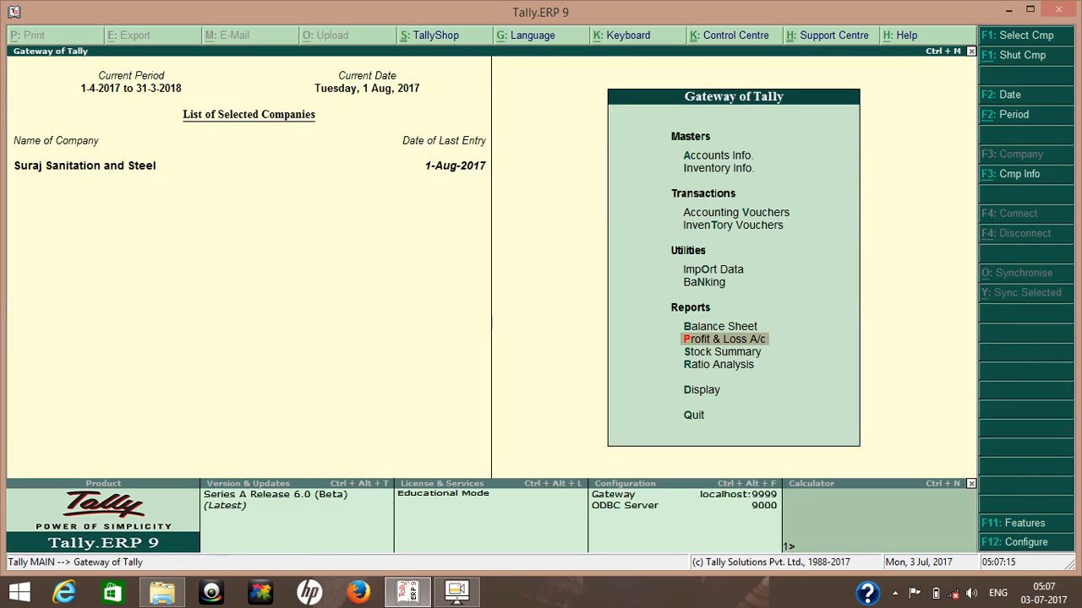
{"action": "key", "text": "Down"}
{"action": "key", "text": "Return"}
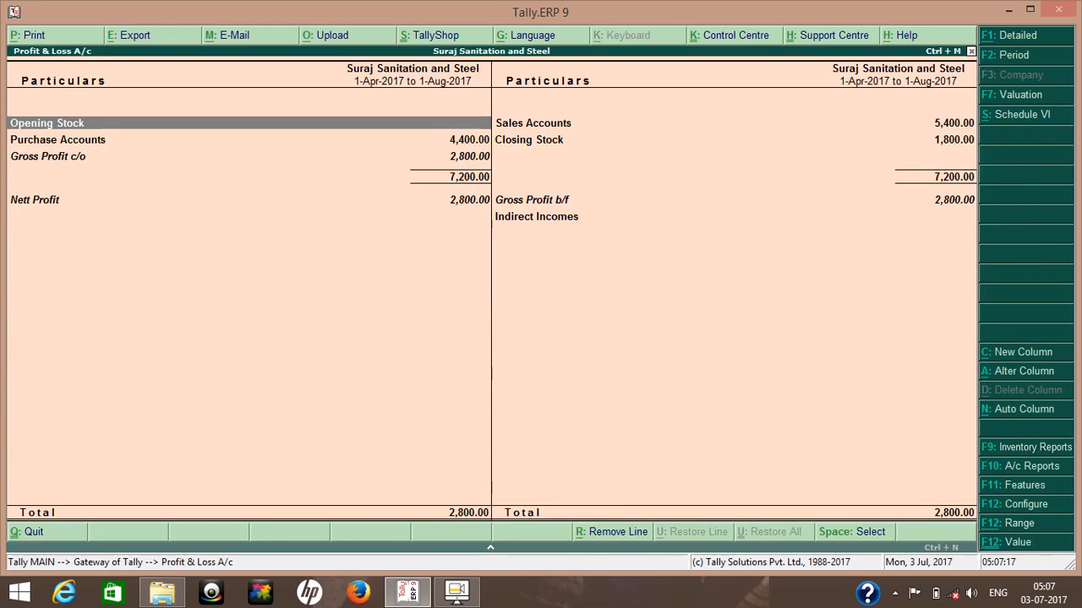
{"action": "key", "text": "Right"}
{"action": "key", "text": "Return"}
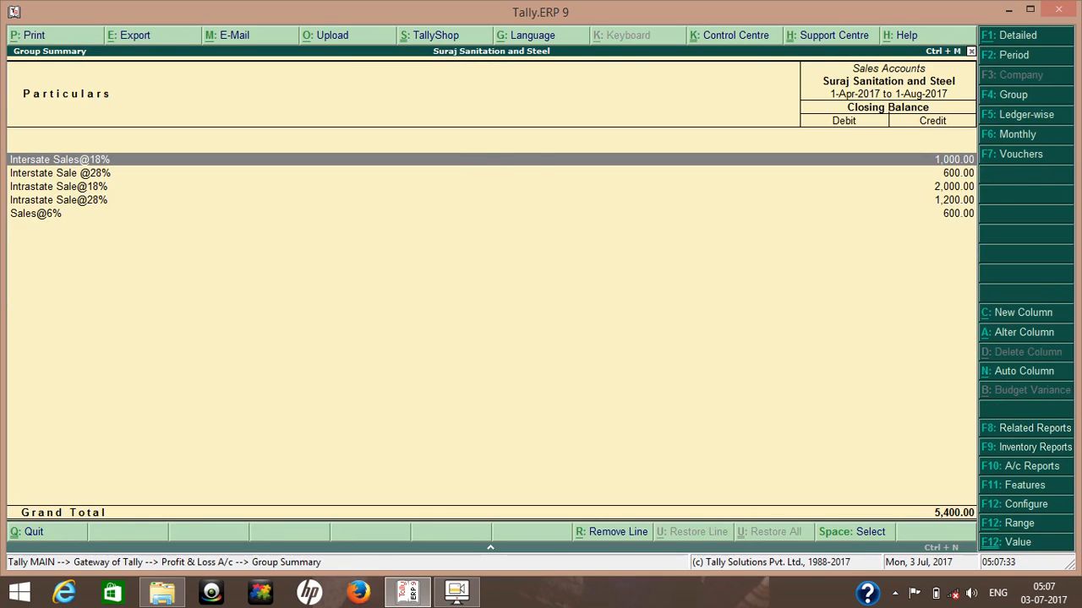
Return to the Profit & Loss A/c and view the Purchase Accounts group summary.
{"action": "key", "text": "Escape"}
{"action": "key", "text": "Left"}
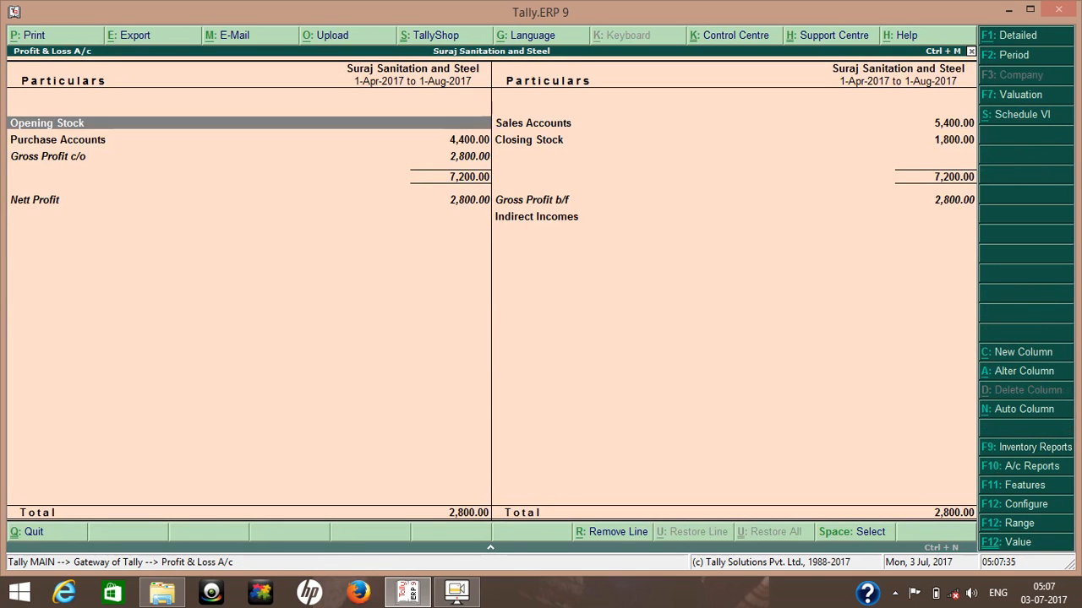
{"action": "key", "text": "Down"}
{"action": "key", "text": "Return"}
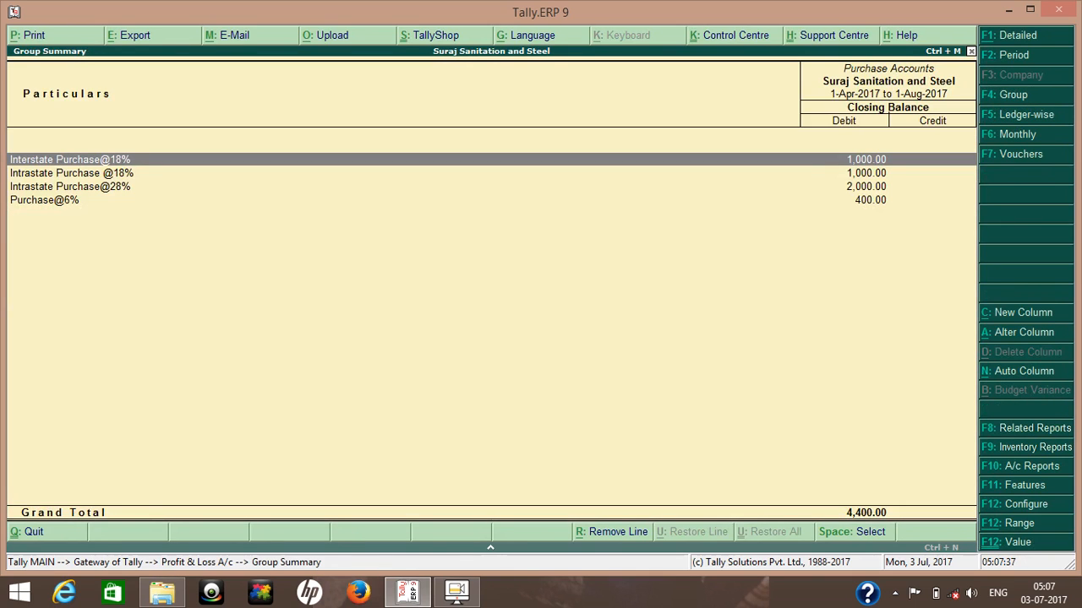
Leave the Purchase Accounts summary and the Profit & Loss A/c, and open the Balance Sheet.
{"action": "key", "text": "Escape"}
{"action": "key", "text": "Escape"}
{"action": "key", "text": "Up"}
{"action": "key", "text": "Return"}
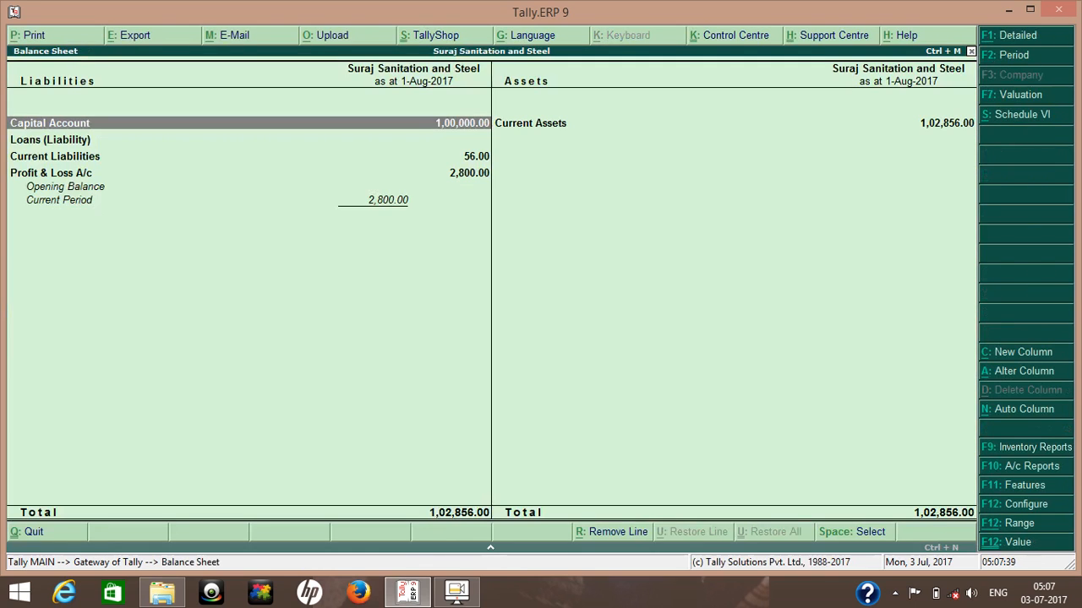
Drill down from Current Liabilities in the Balance Sheet to the Duties & Taxes group summary.
{"action": "key", "text": "Down"}
{"action": "key", "text": "Down"}
{"action": "key", "text": "Return"}
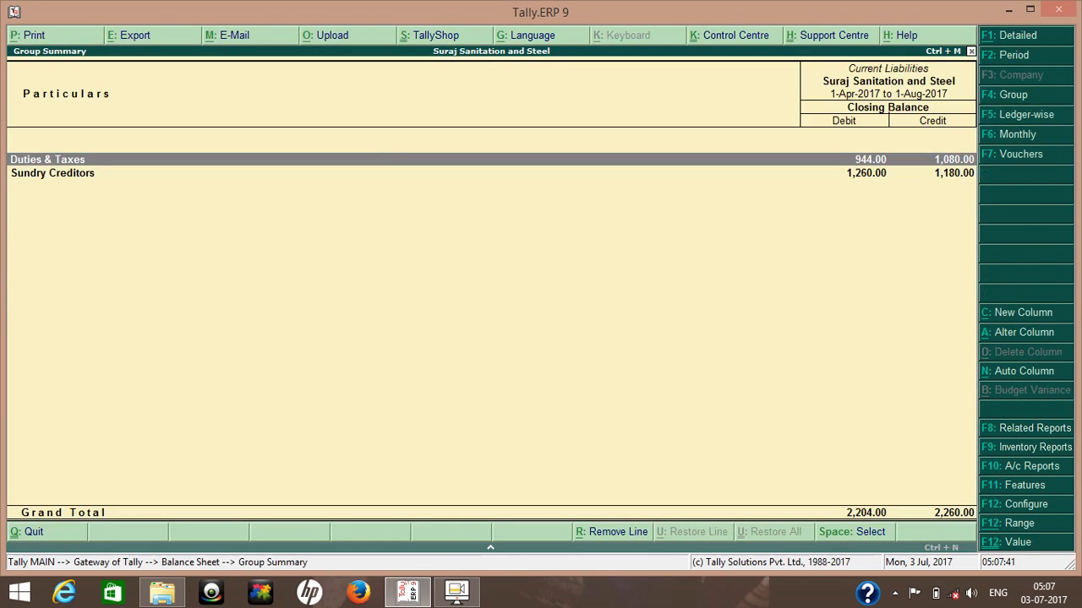
{"action": "key", "text": "Return"}
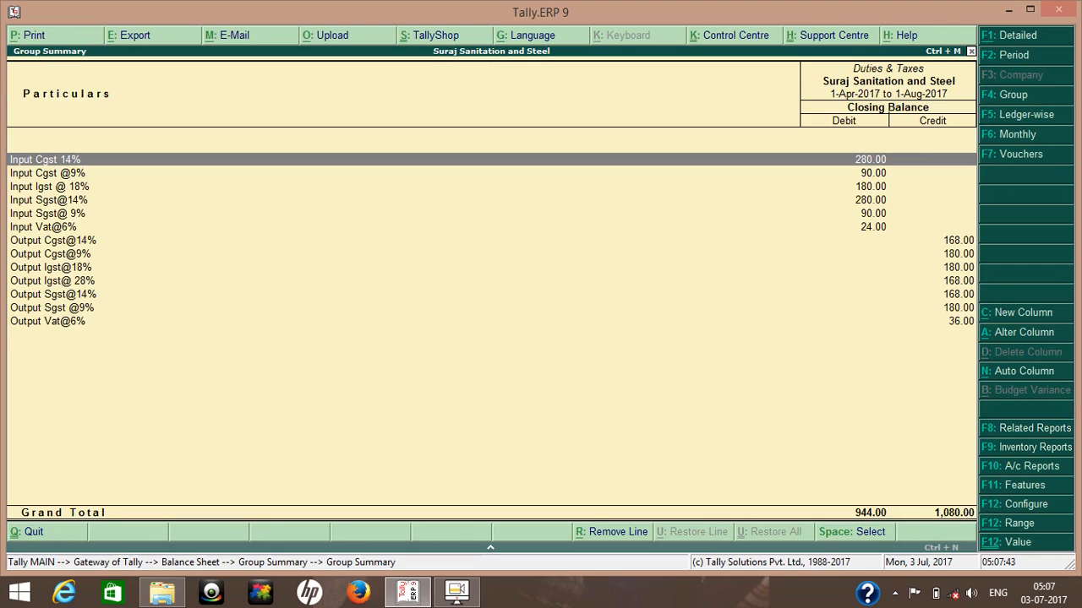
Examine the input and output GST ledger balances under Duties & Taxes, and return to the Gateway of Tally.
{"action": "key", "text": "Down"}
{"action": "key", "text": "Down"}
{"action": "key", "text": "Down"}
{"action": "key", "text": "Down"}
{"action": "key", "text": "Down"}
{"action": "key", "text": "Down"}
{"action": "key", "text": "Down"}
{"action": "key", "text": "Down"}
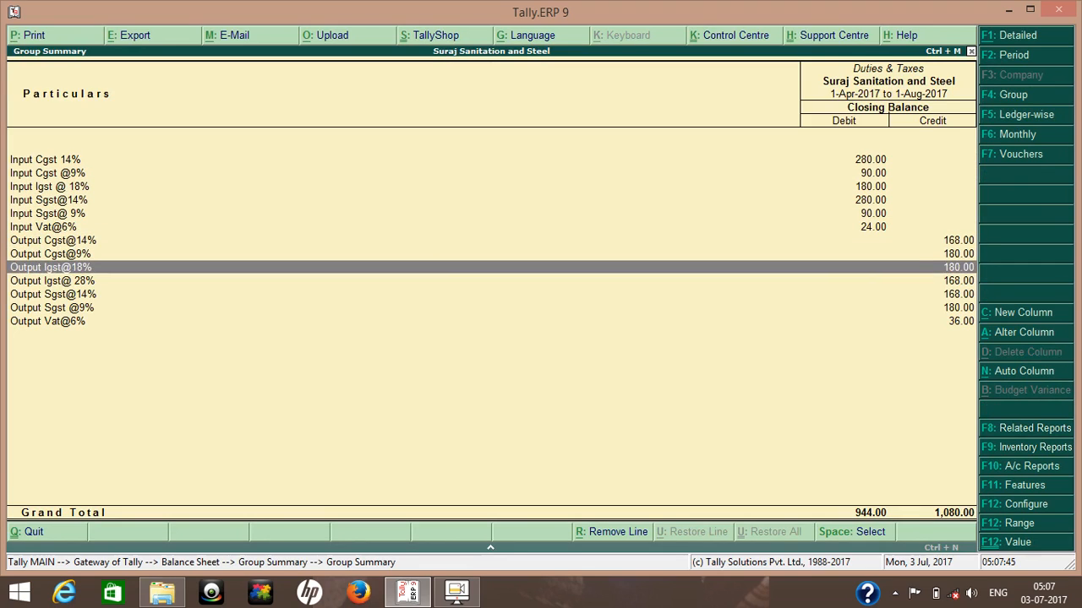
{"action": "key", "text": "Down"}
{"action": "key", "text": "Down"}
{"action": "key", "text": "Down"}
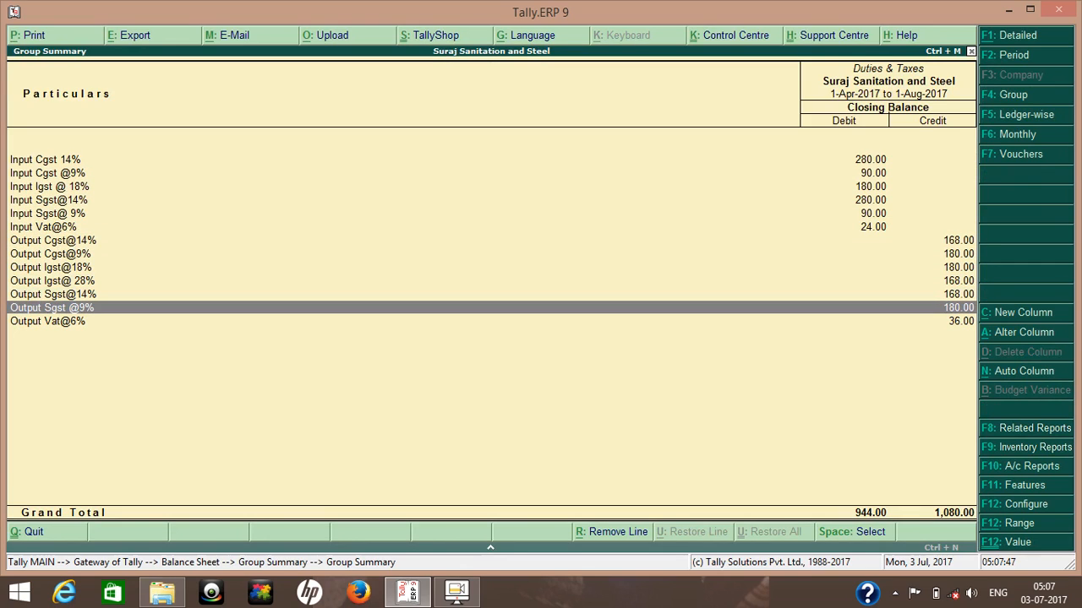
{"action": "key", "text": "Escape"}
{"action": "key", "text": "Escape"}
{"action": "key", "text": "Escape"}
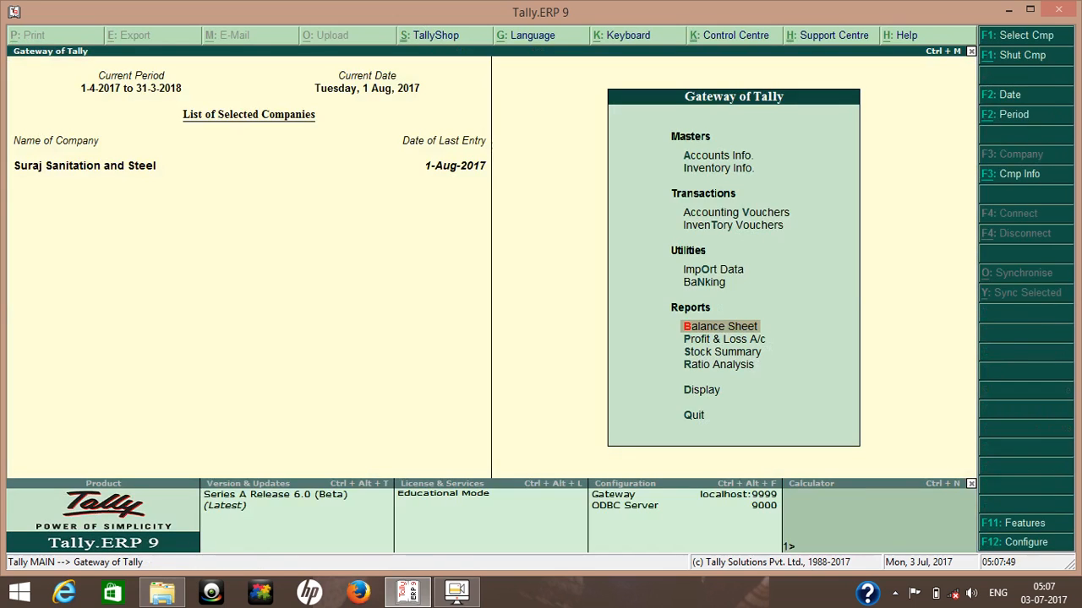